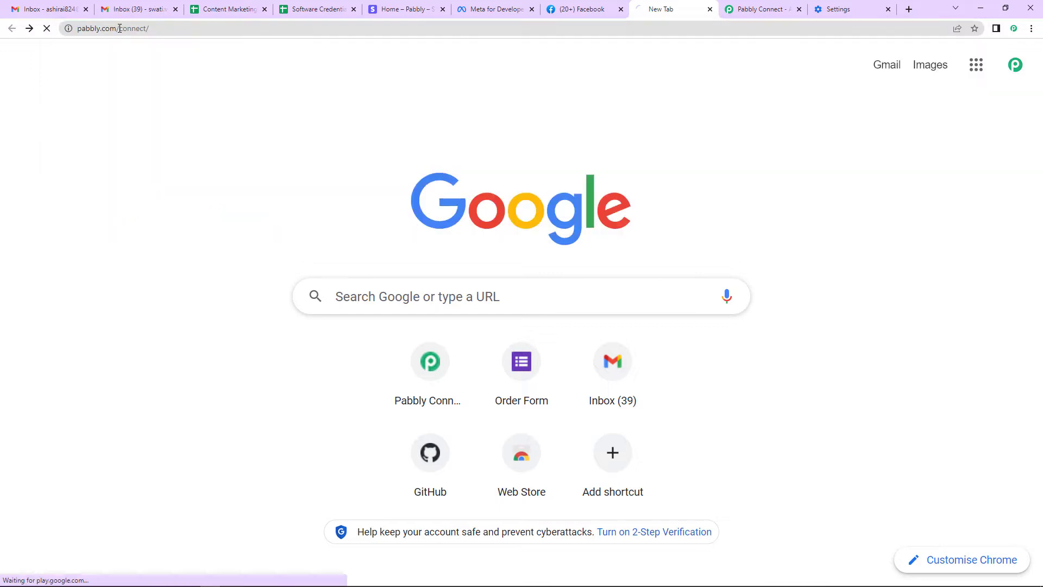
Sign in to Pabbly, open Pabbly Connect from the apps list and start a new workflow
click(771, 10)
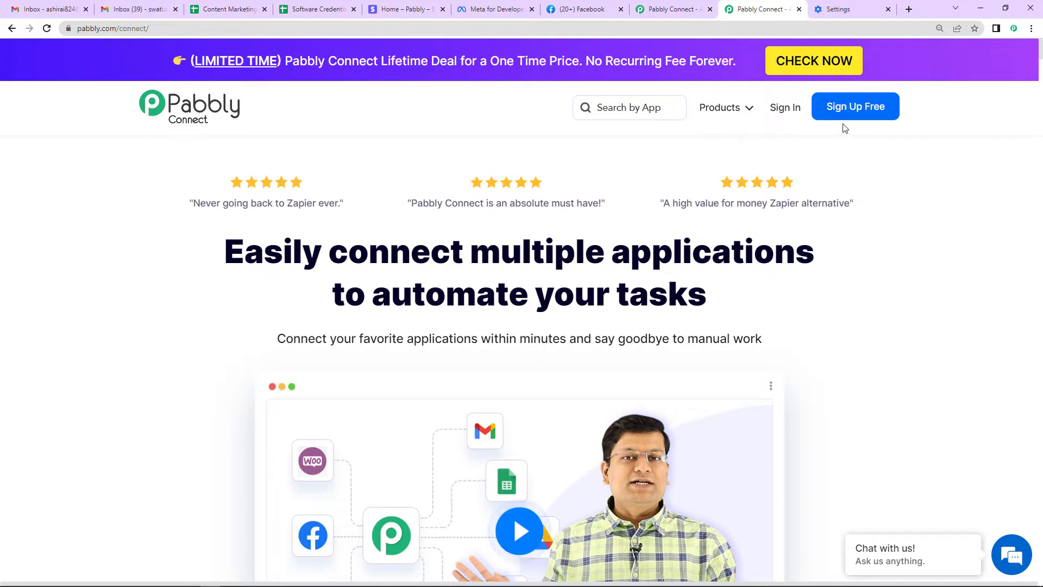
click(781, 107)
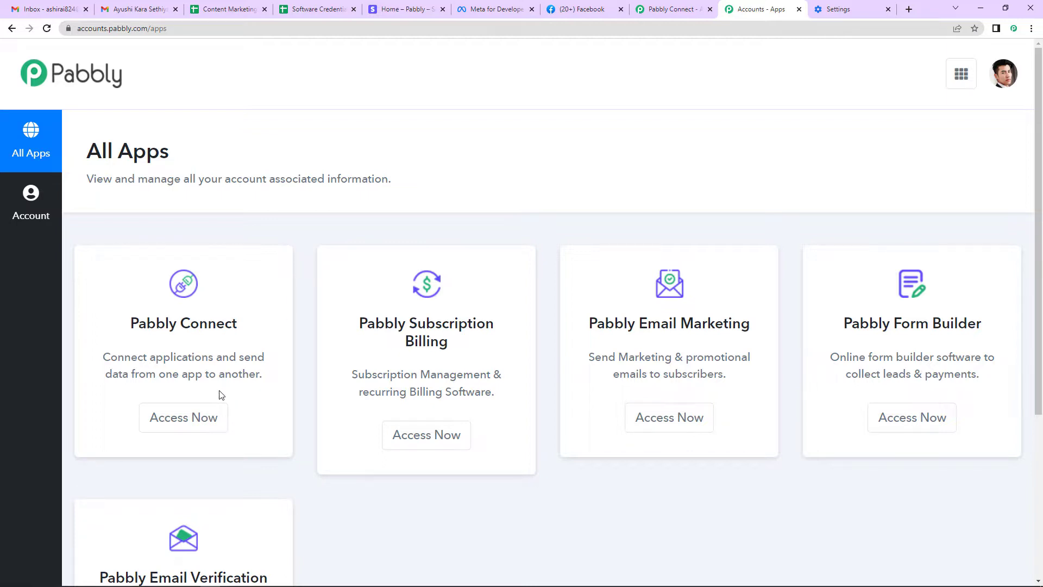
click(190, 419)
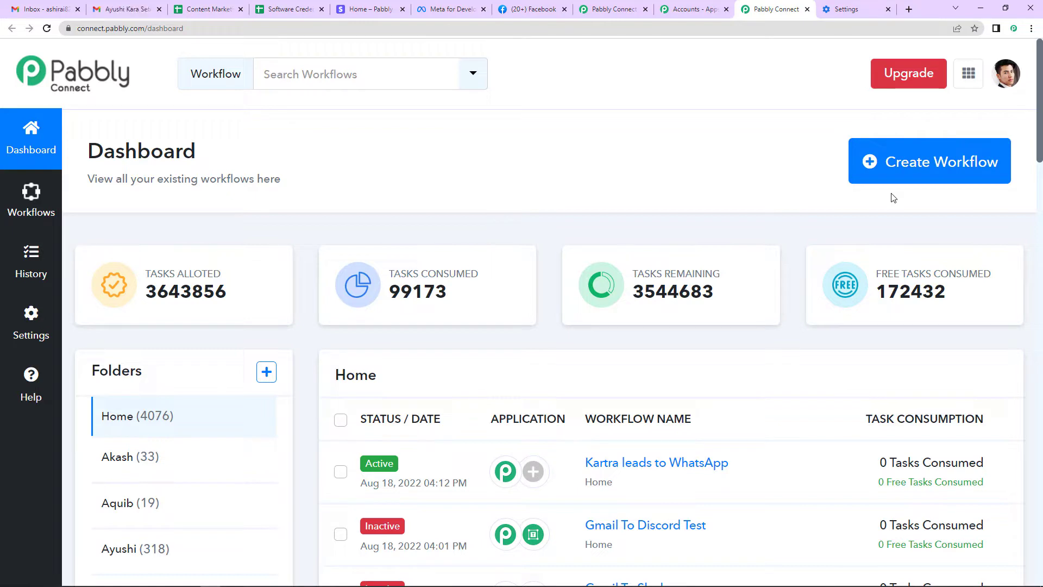
click(929, 159)
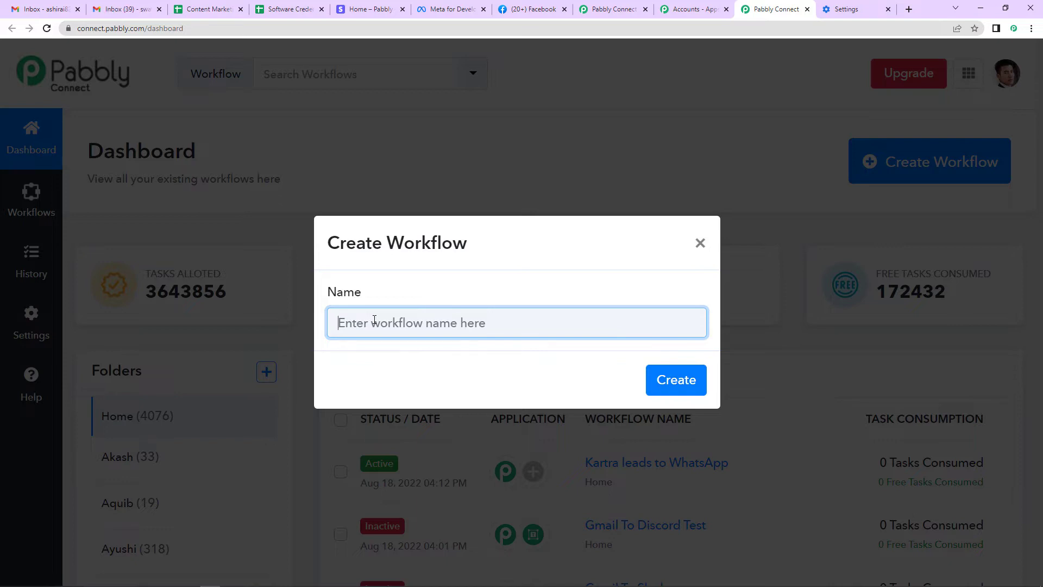
Create a workflow named 'Stripe to WhatsApp Integration'
text(Stripe)
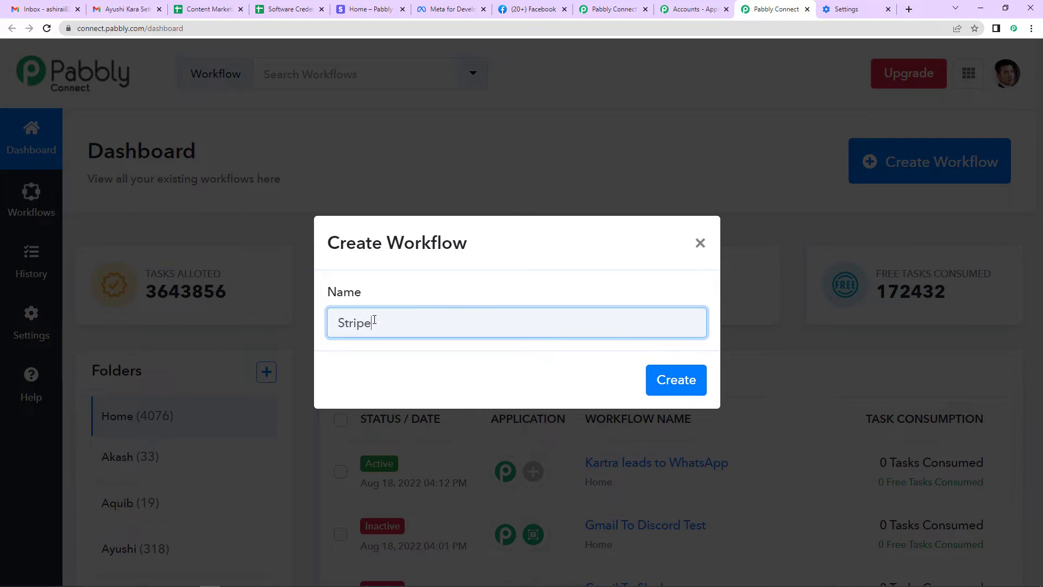
text( to WhatsApp Integrat)
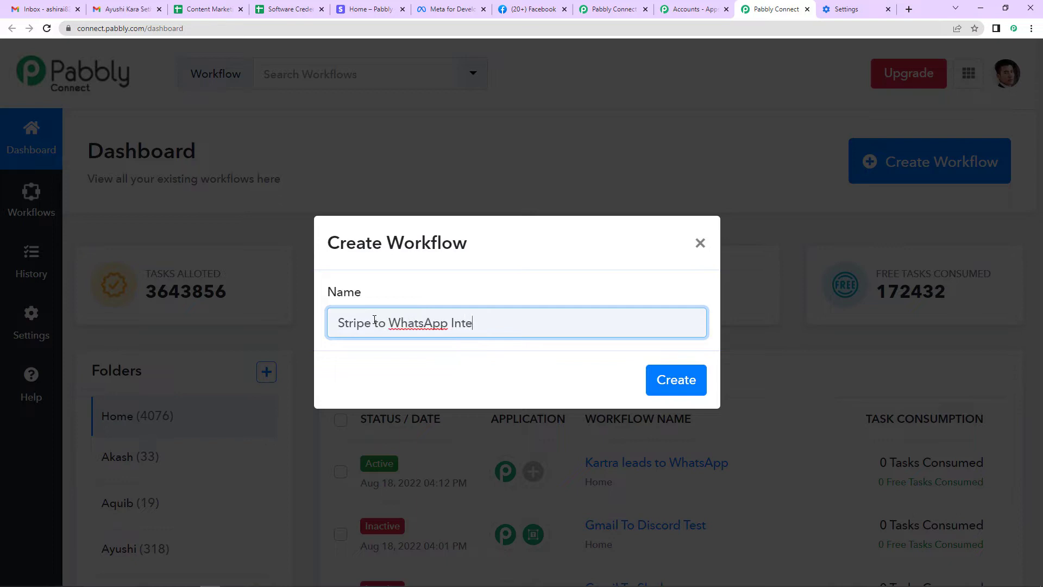
text(ion)
click(659, 379)
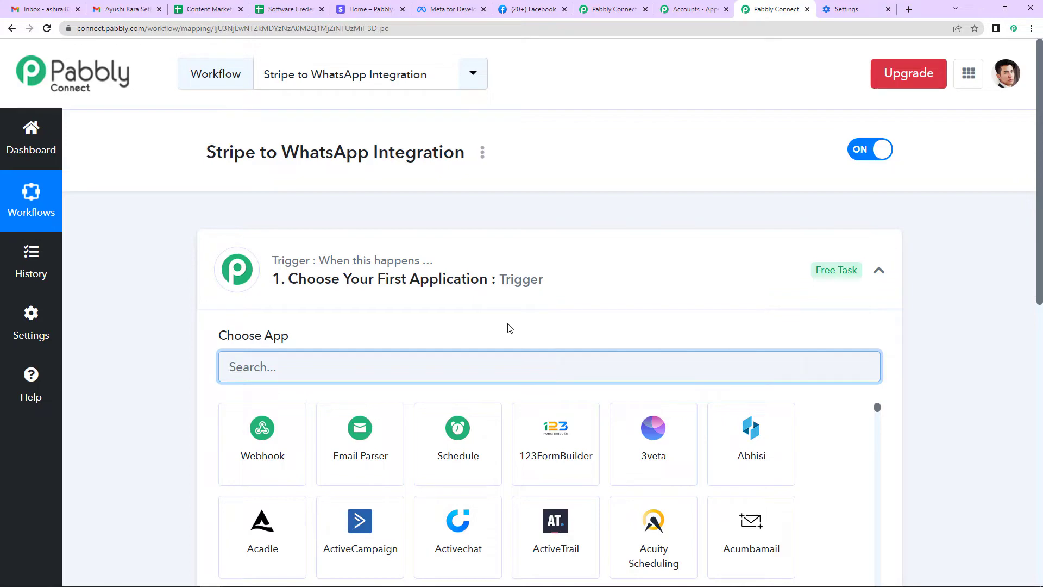
Search the trigger's app list for 'Str' to surface Stripe
scroll(549, 321, down, 4)
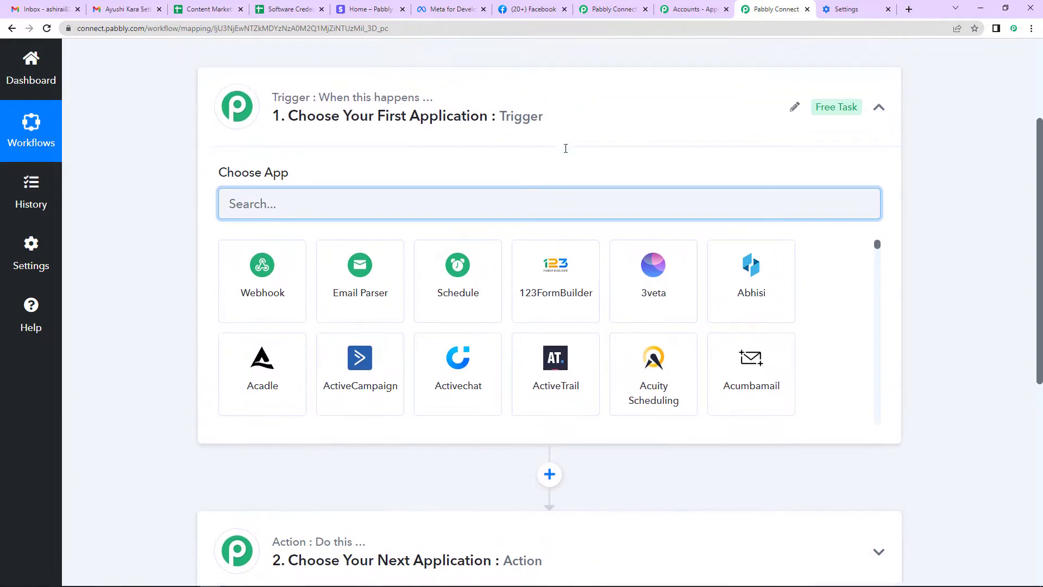
scroll(566, 157, up, 1)
scroll(638, 261, down, 1)
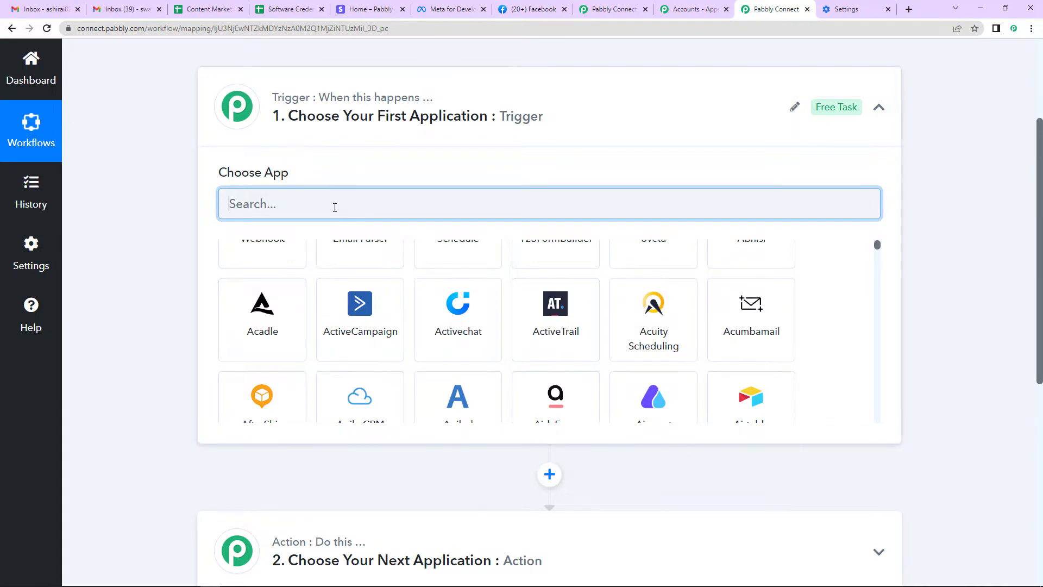
text(Str)
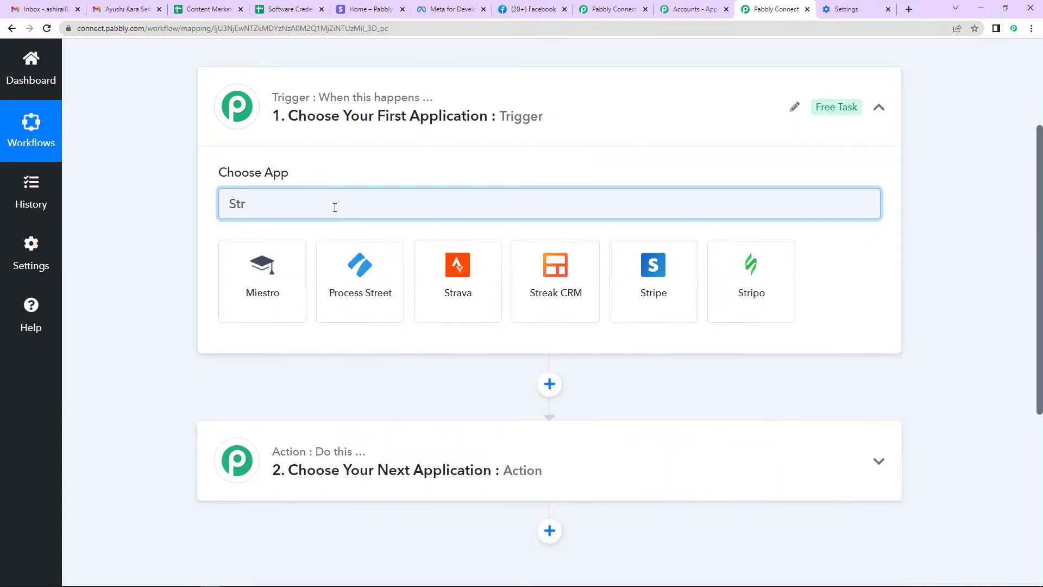
Set the trigger to Stripe's New Refund event and copy its webhook URL
click(628, 295)
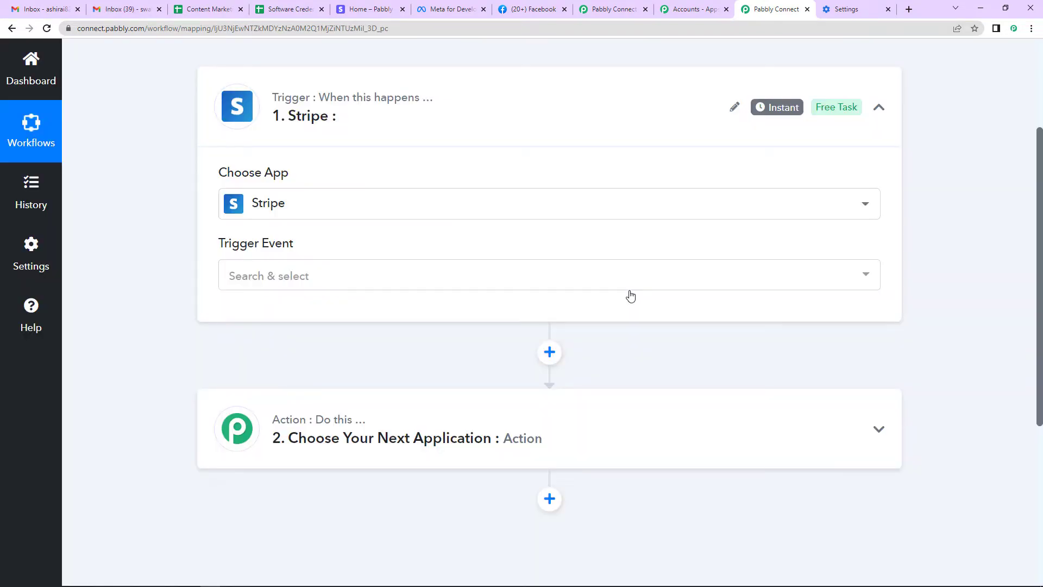
click(276, 280)
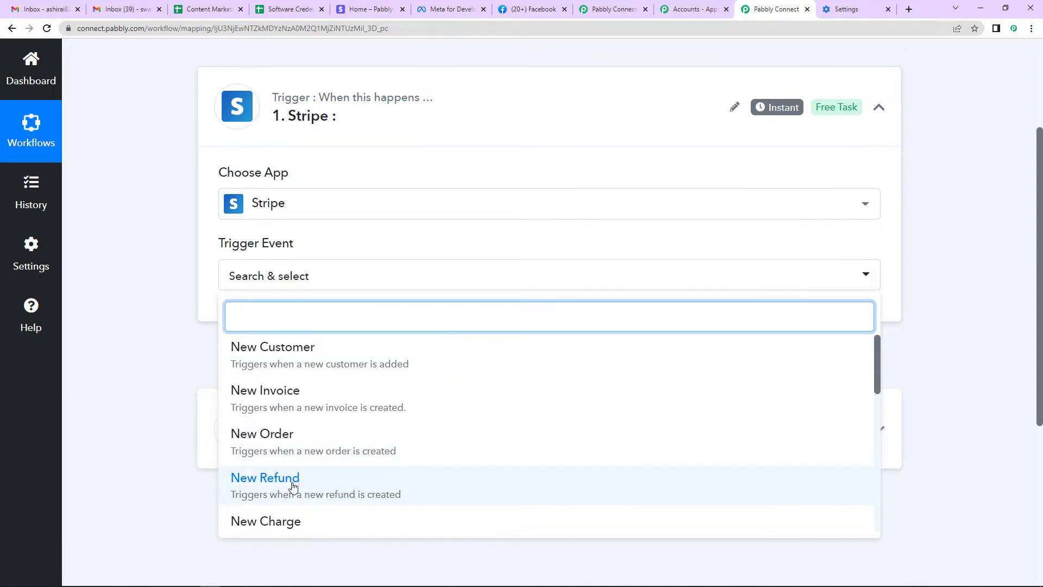
click(292, 486)
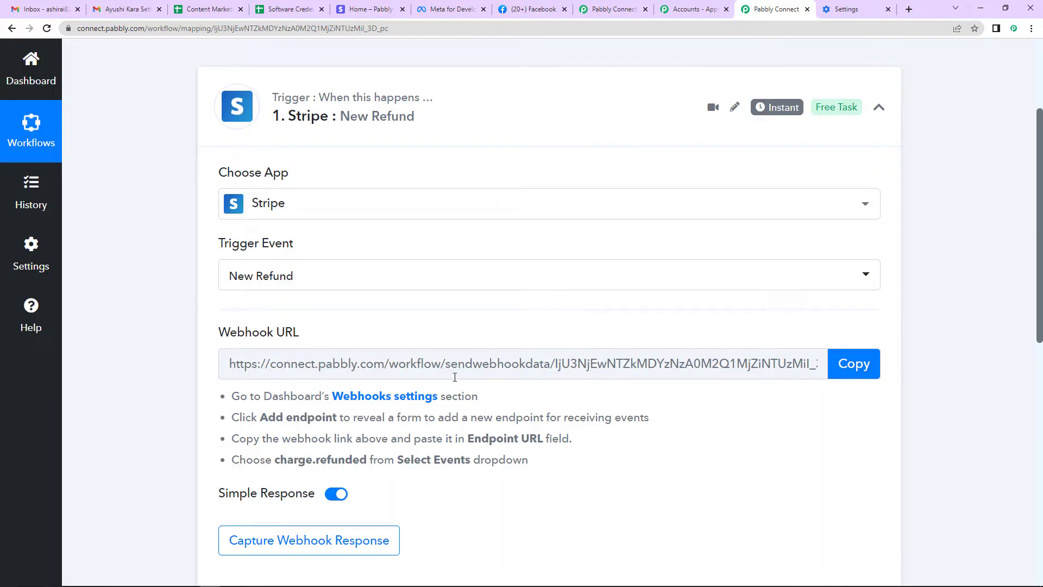
scroll(460, 366, down, 1)
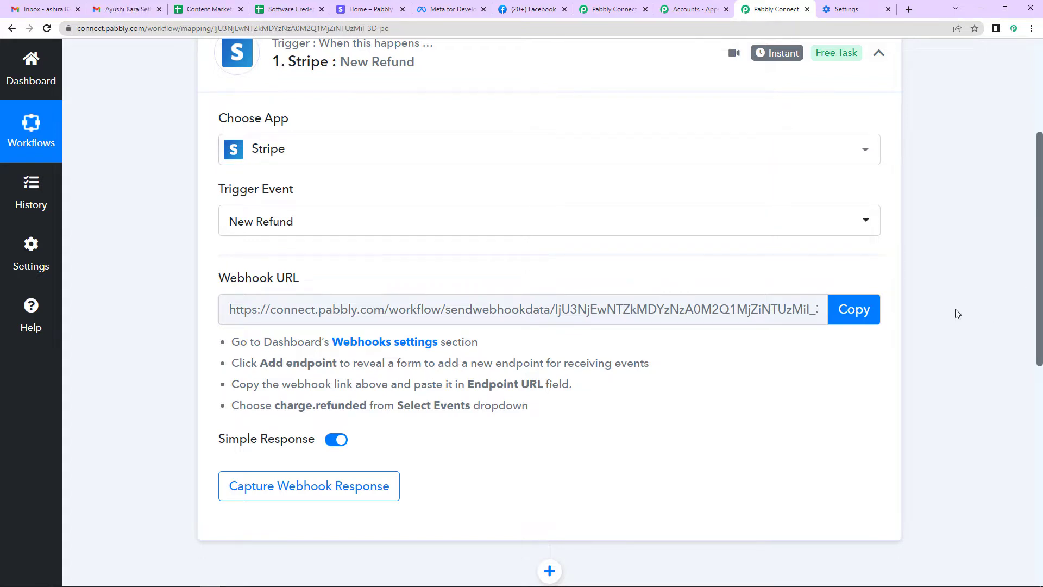
click(852, 315)
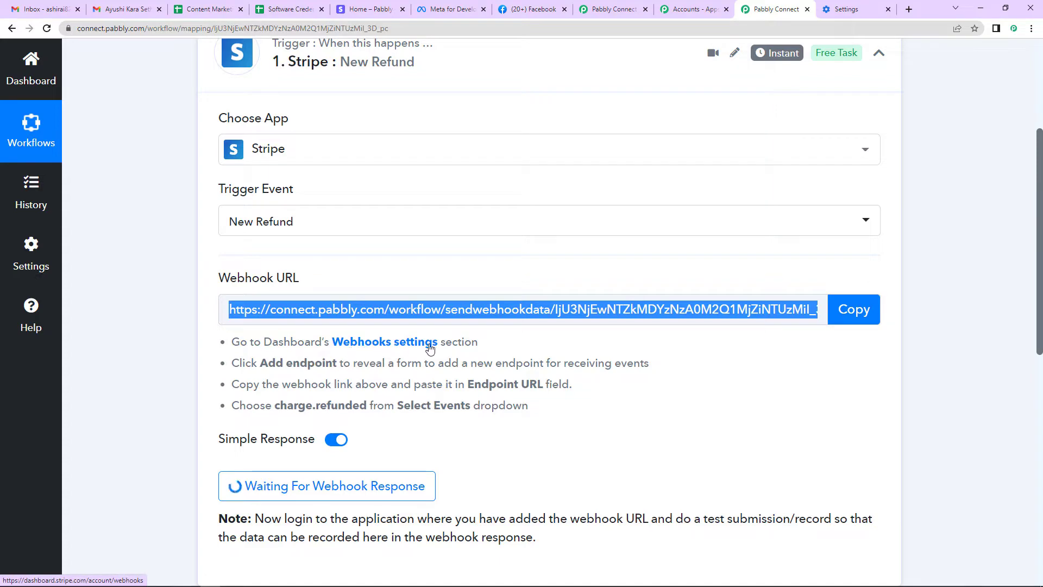
In Stripe, go to Developers > Webhooks and start adding a new endpoint
click(411, 349)
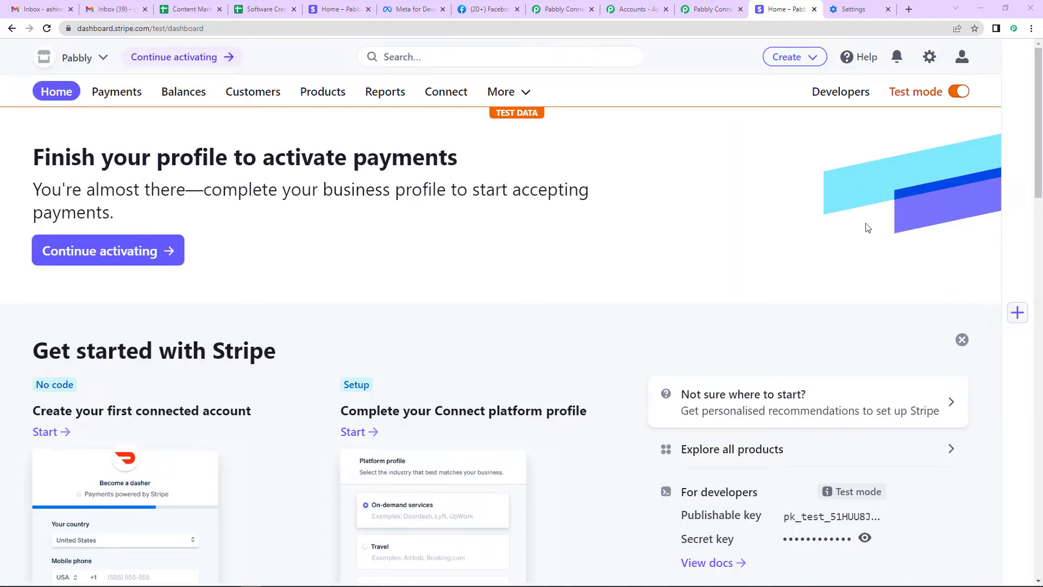
click(833, 93)
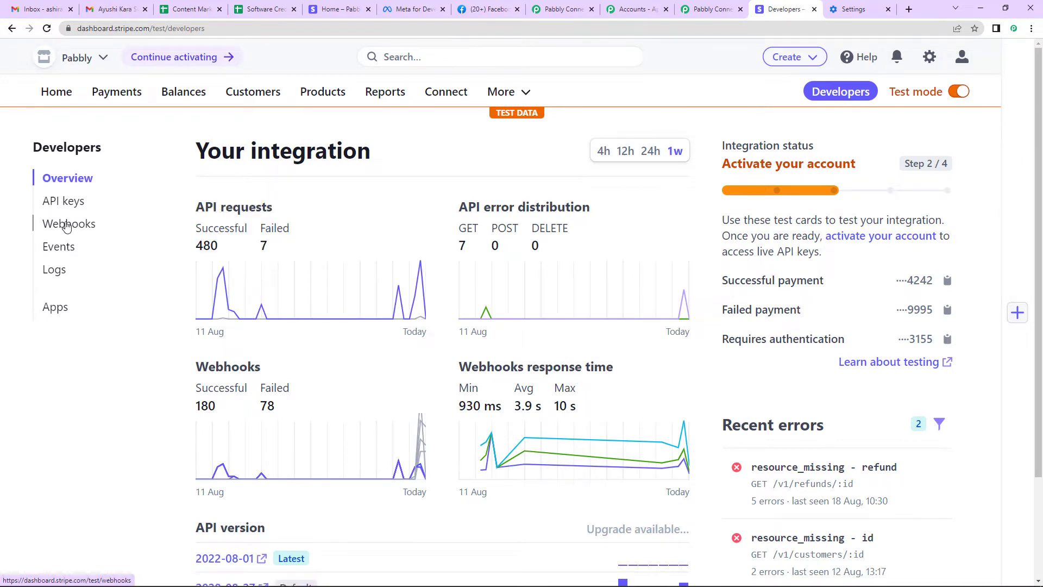
click(66, 227)
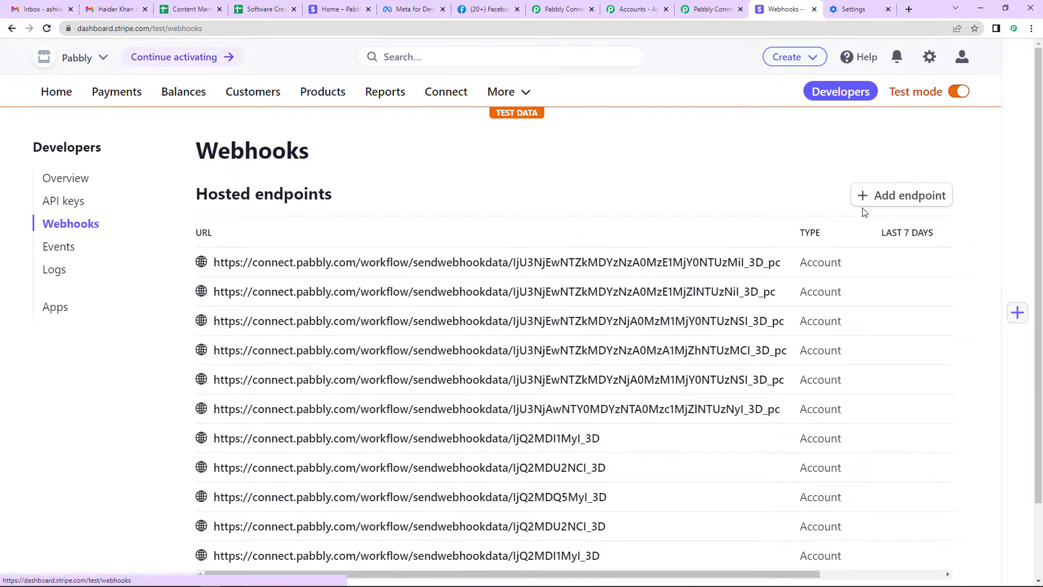
click(906, 195)
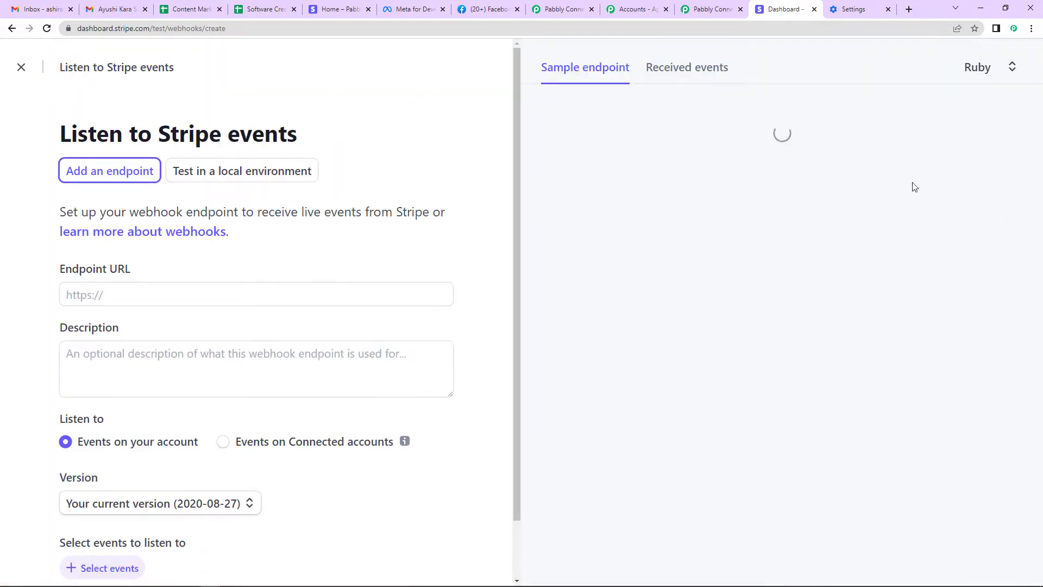
Recopy the Pabbly trigger's webhook URL and return to Stripe's endpoint form
click(717, 12)
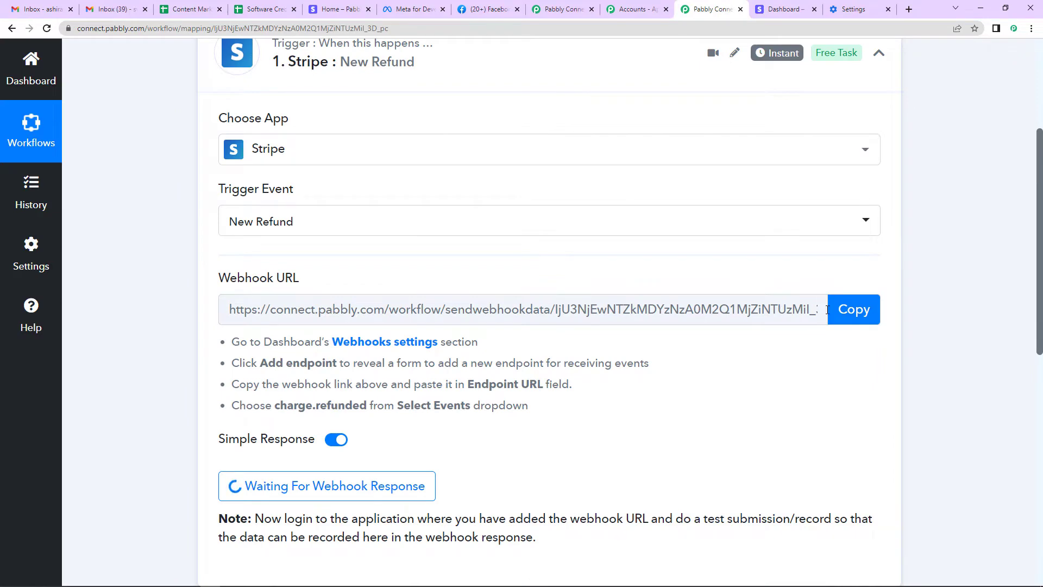
click(854, 309)
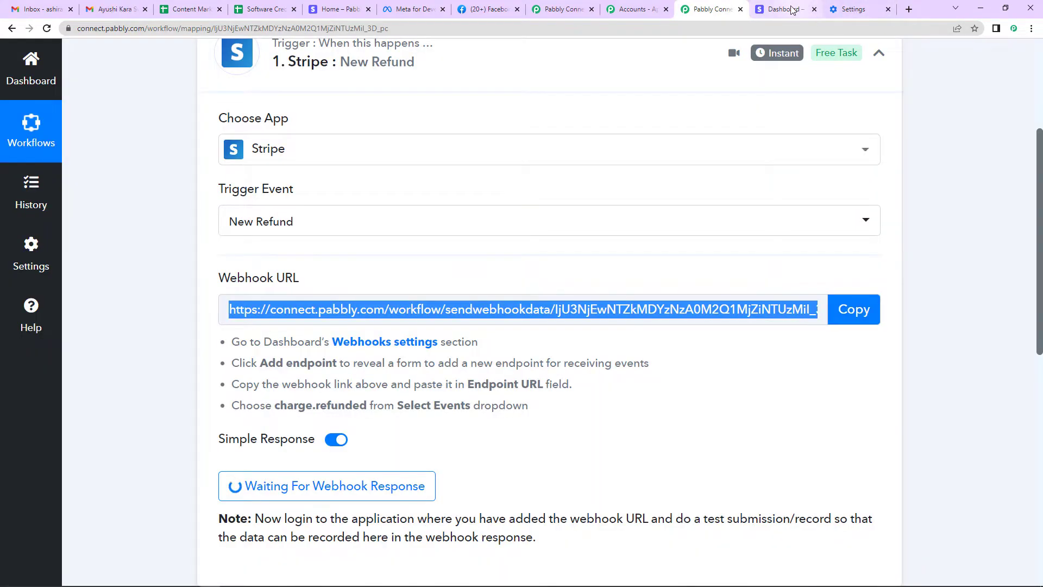
click(794, 11)
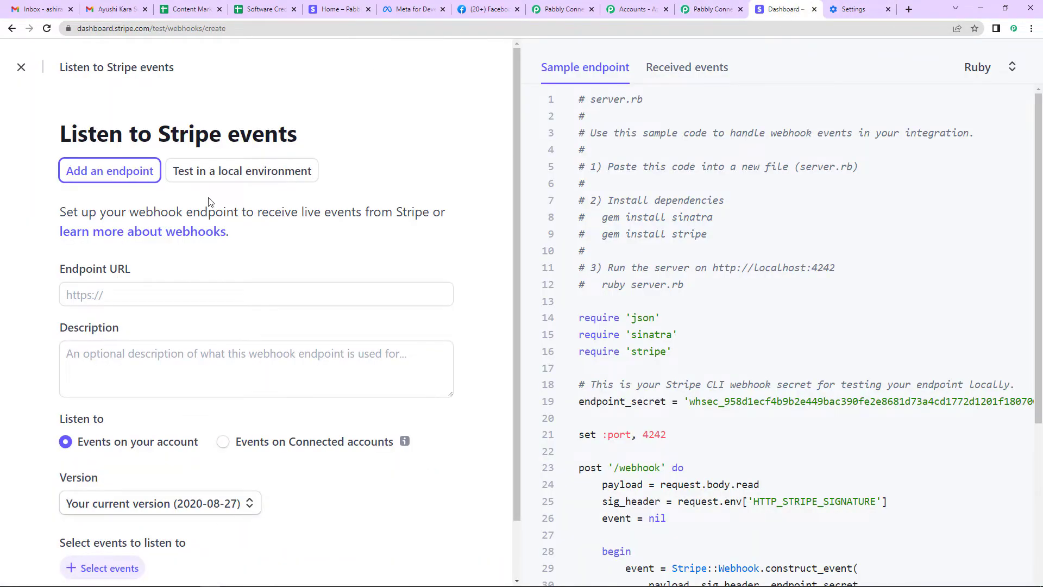
Paste the Pabbly webhook URL as the endpoint and use API version 2022-08-01
click(146, 297)
key(ctrl+v)
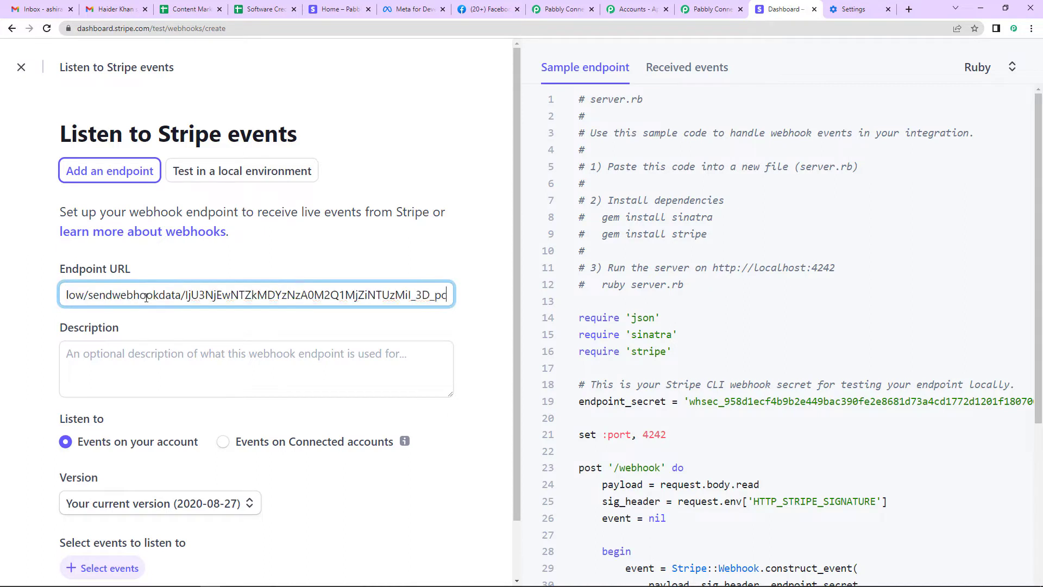
scroll(241, 264, down, 1)
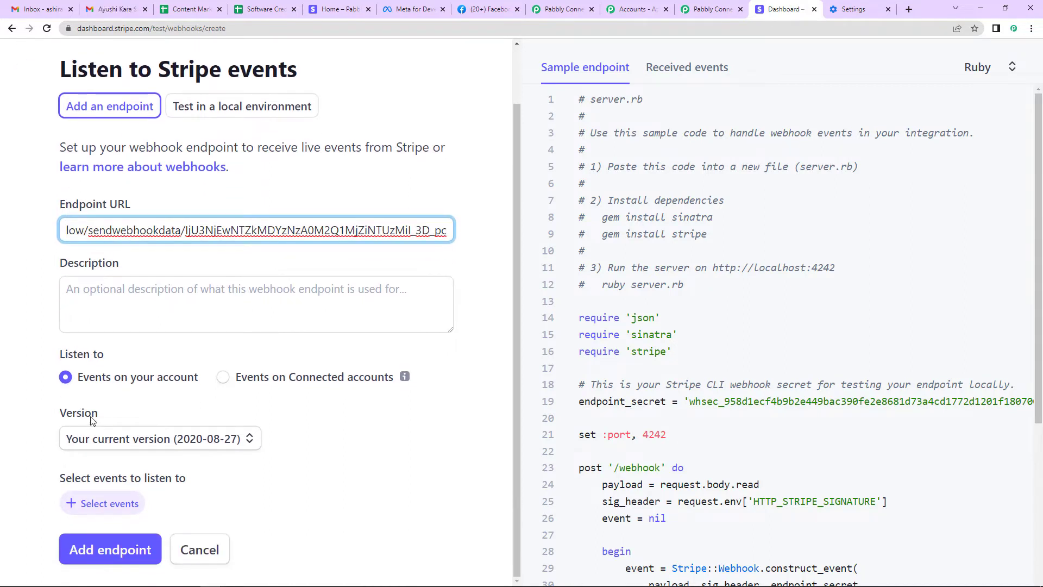
click(235, 445)
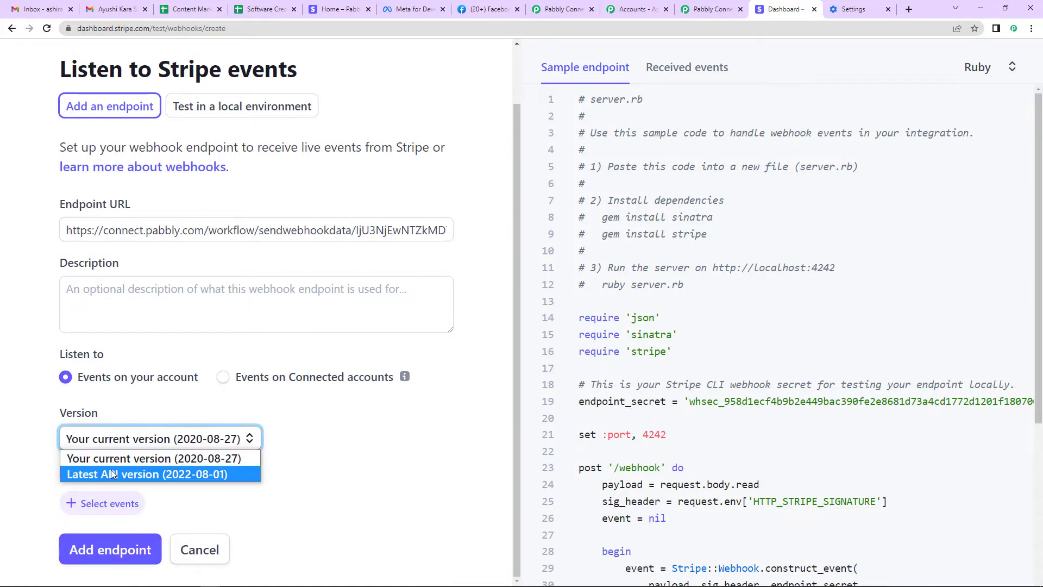
click(112, 475)
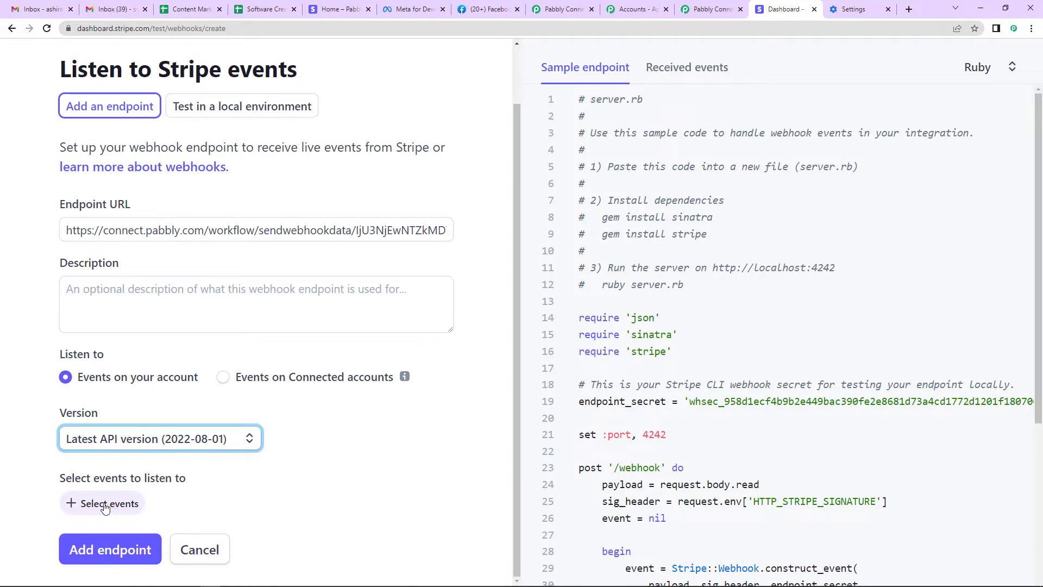
Subscribe the endpoint to charge.refunded events and create it
click(100, 504)
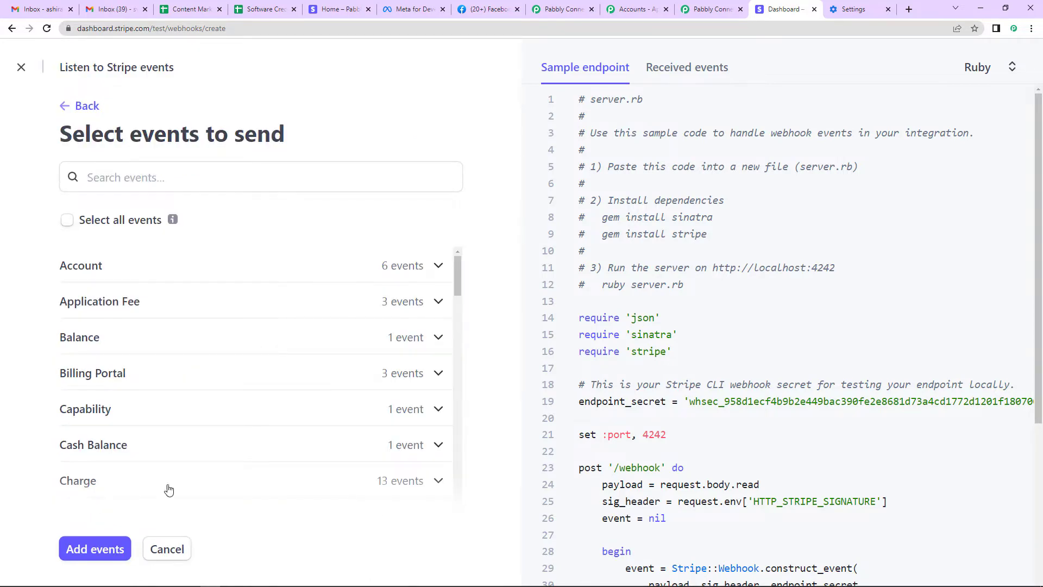
click(135, 183)
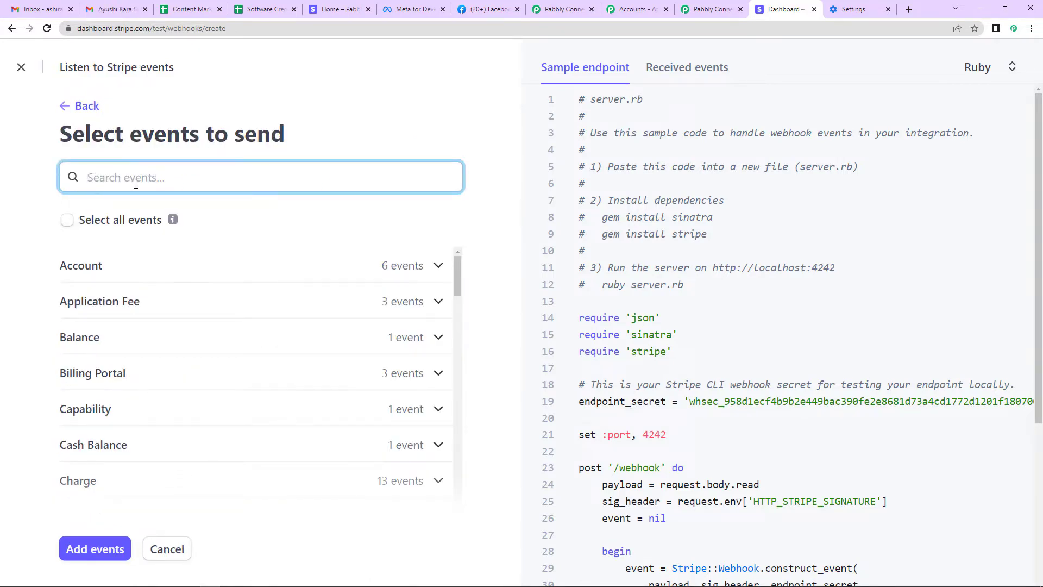
text(charge)
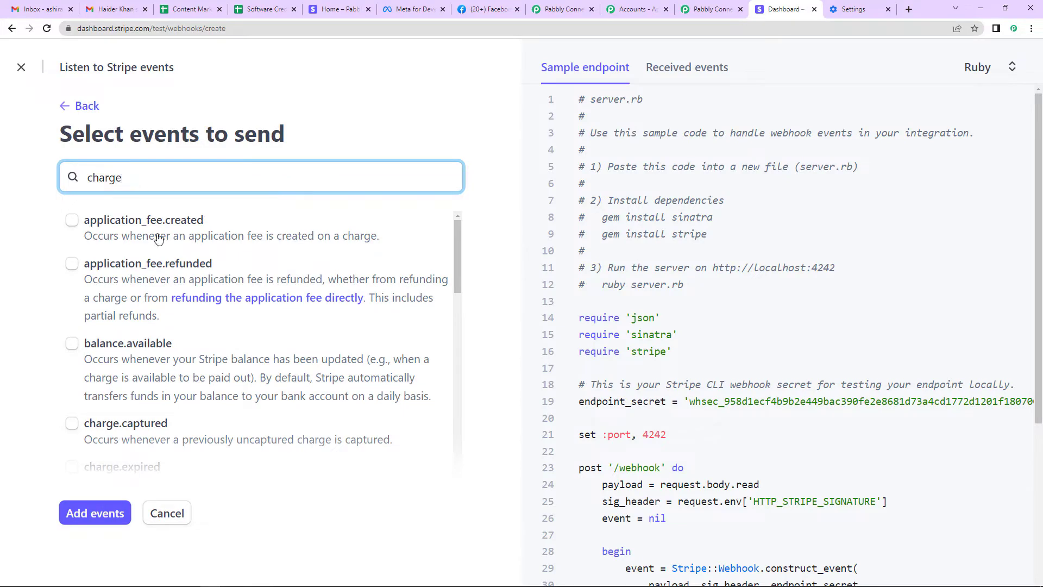
scroll(158, 237, down, 5)
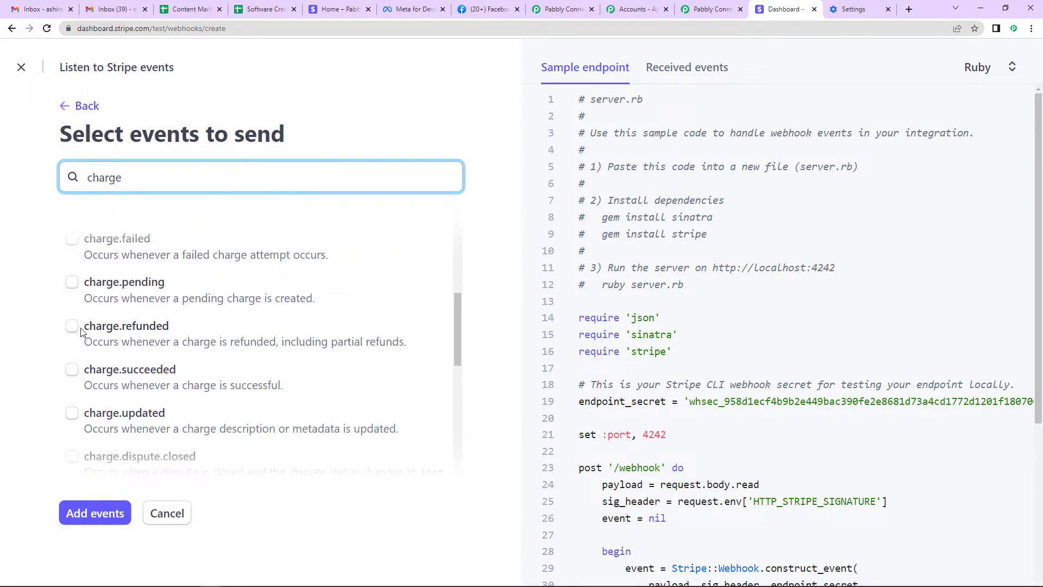
click(72, 325)
click(87, 519)
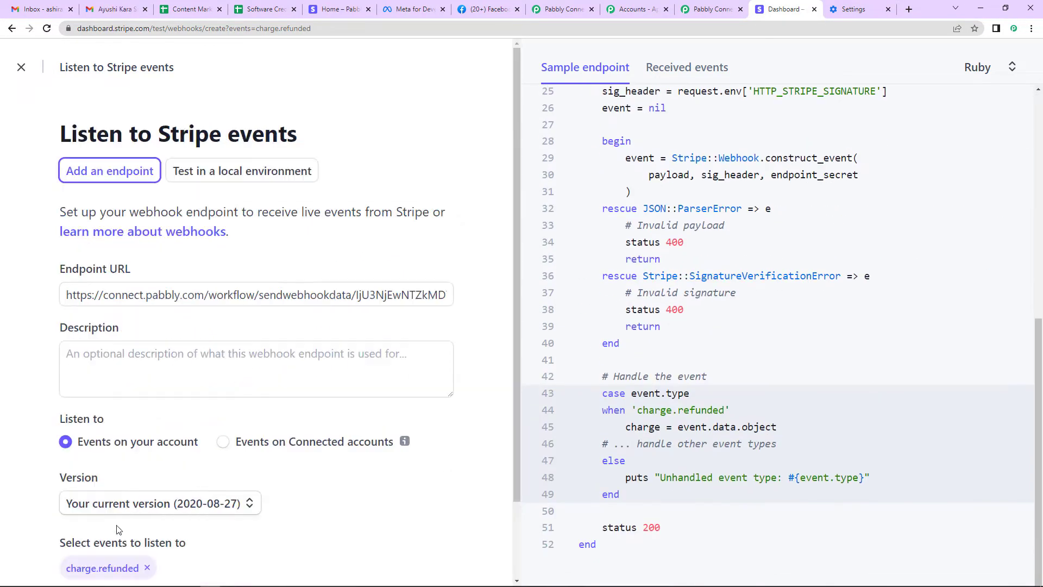
scroll(220, 454, down, 2)
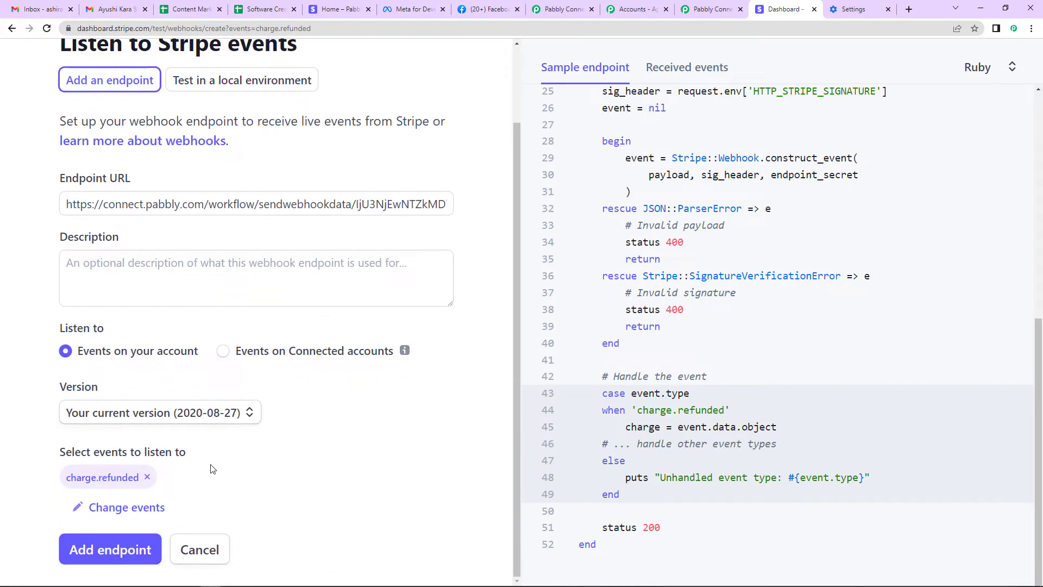
click(115, 552)
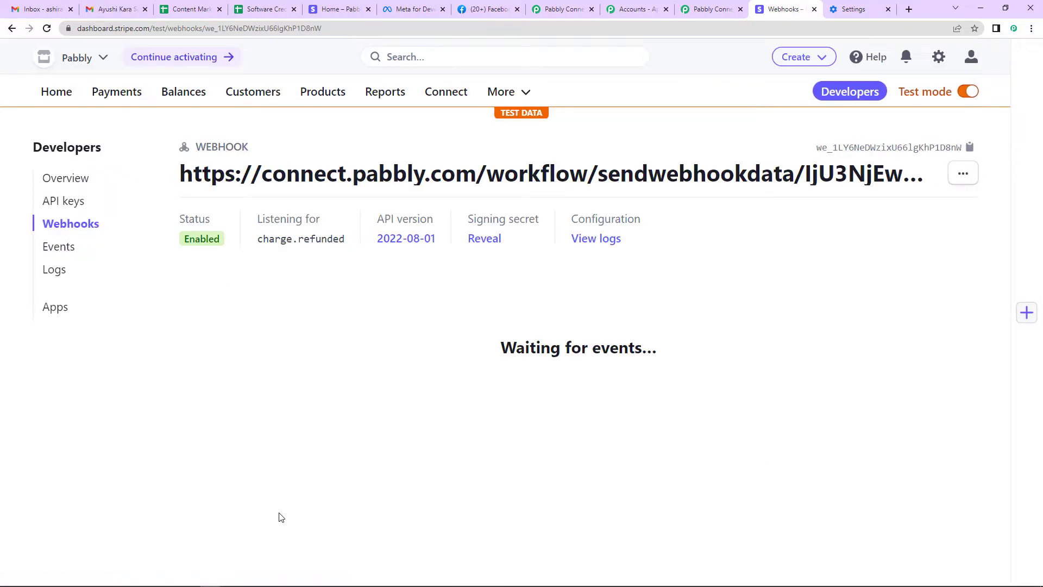
Check the Pabbly trigger's webhook panel, then go back to the Stripe dashboard
click(711, 9)
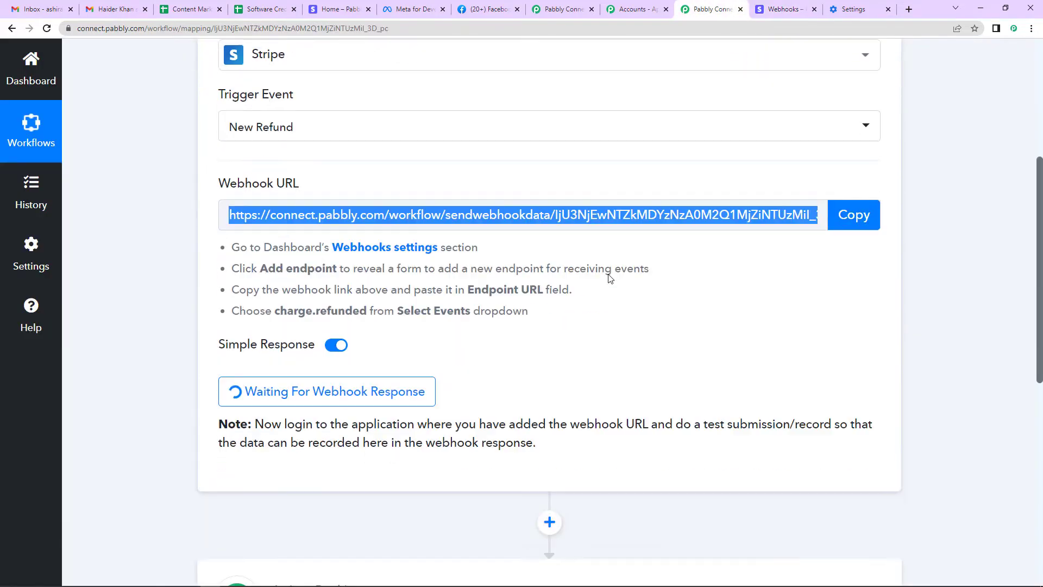
scroll(367, 331, down, 2)
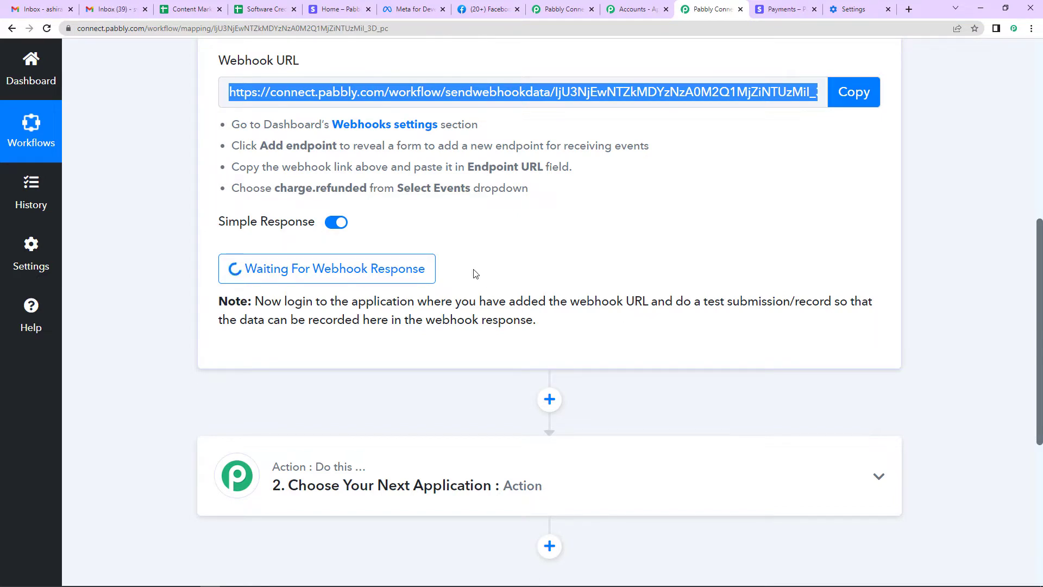
click(793, 10)
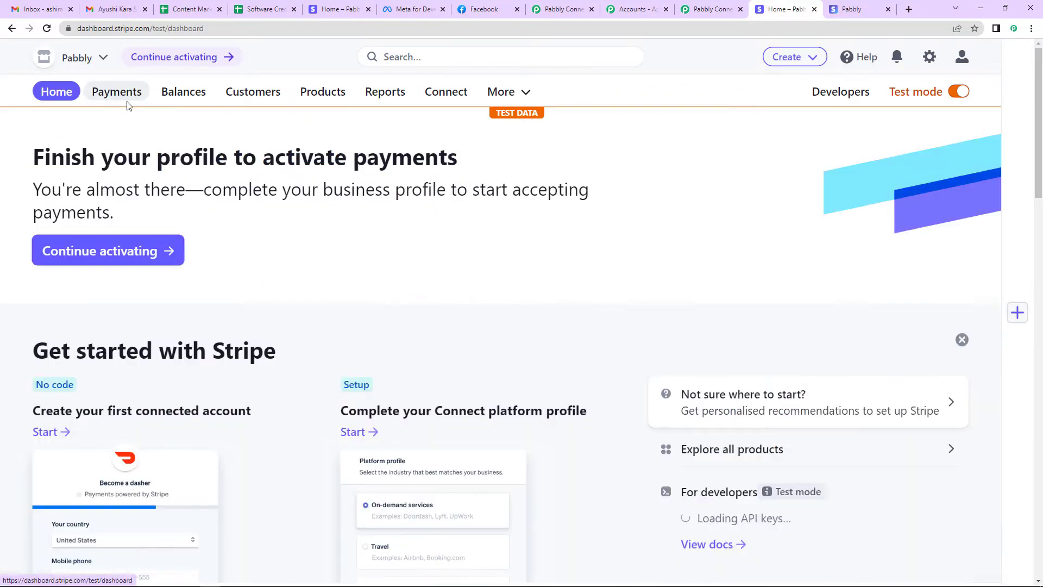
Review a ₹35,000.00 payment's details in Payments, then return to the succeeded payments list
click(120, 97)
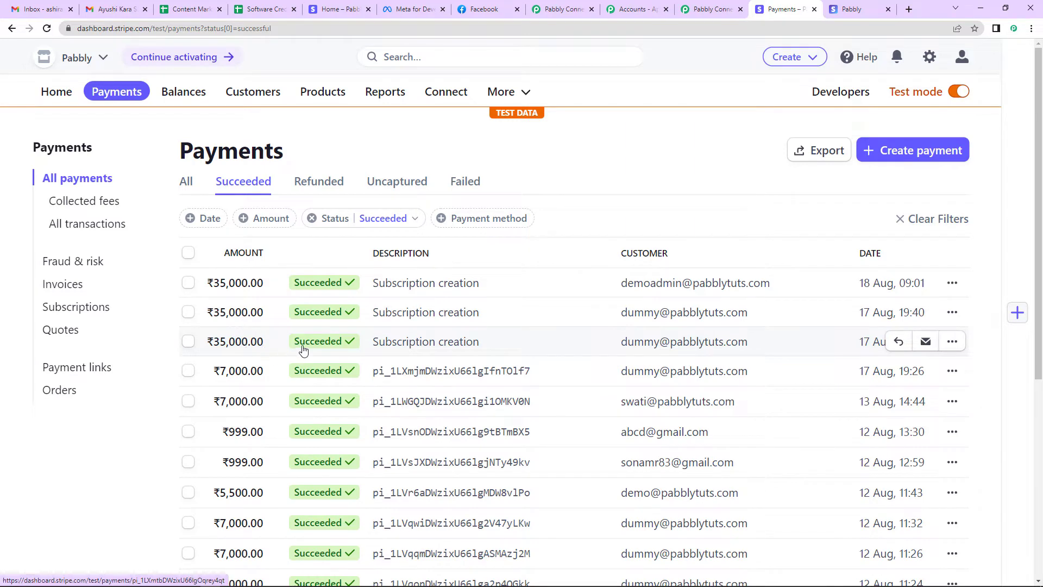
click(261, 350)
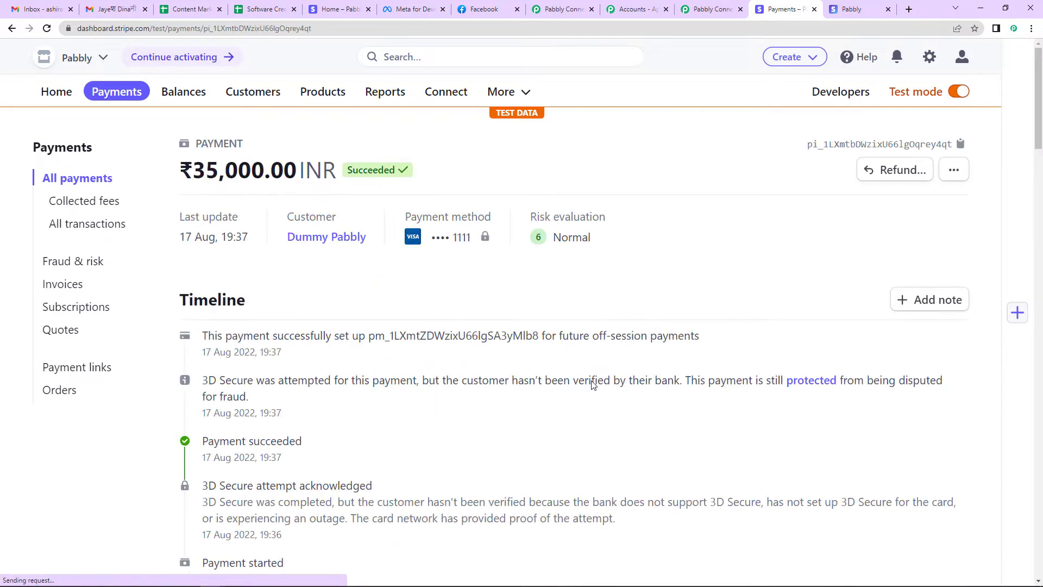
scroll(744, 315, down, 6)
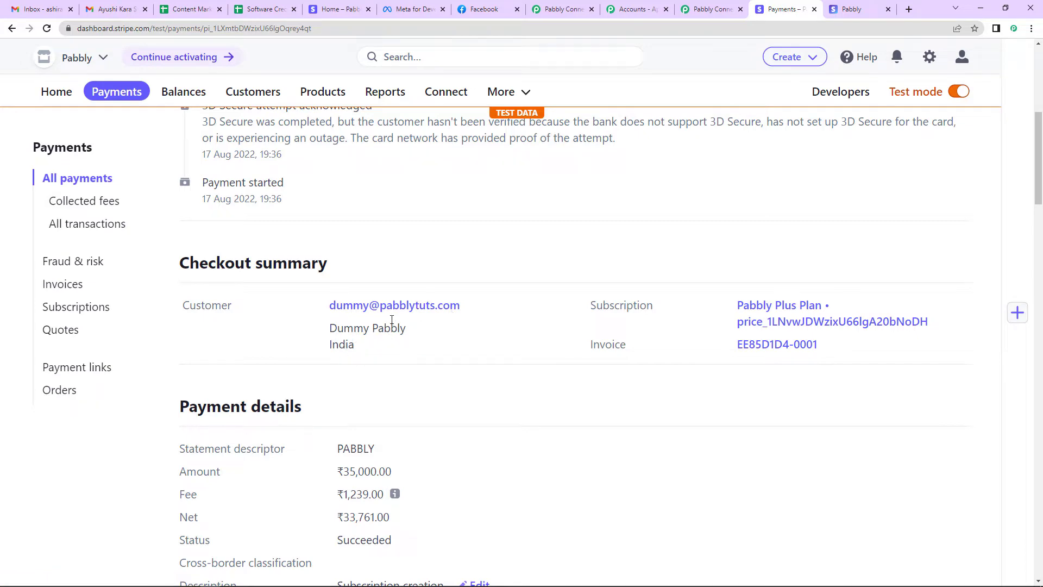
scroll(71, 101, up, 7)
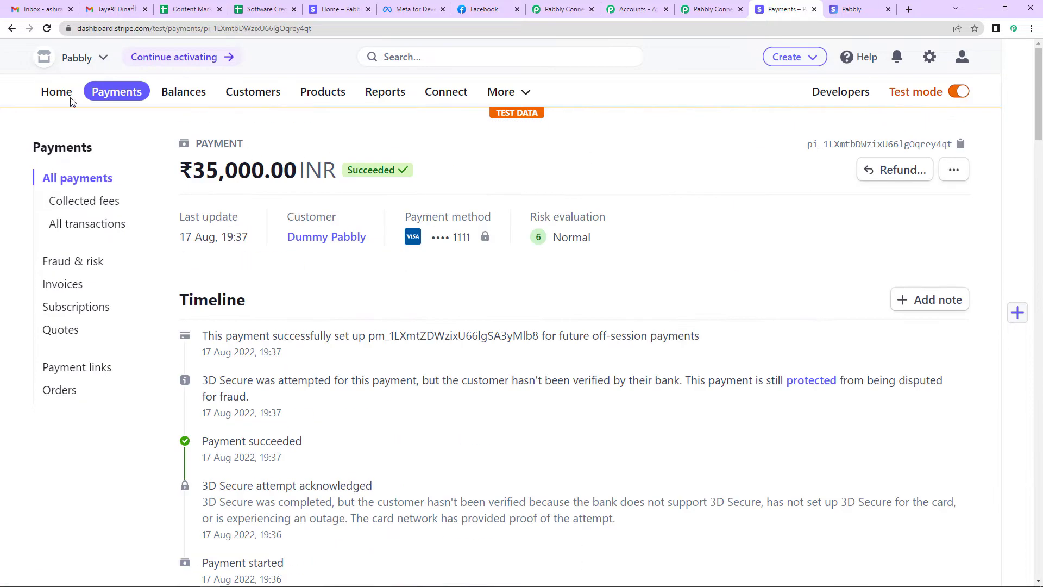
click(12, 29)
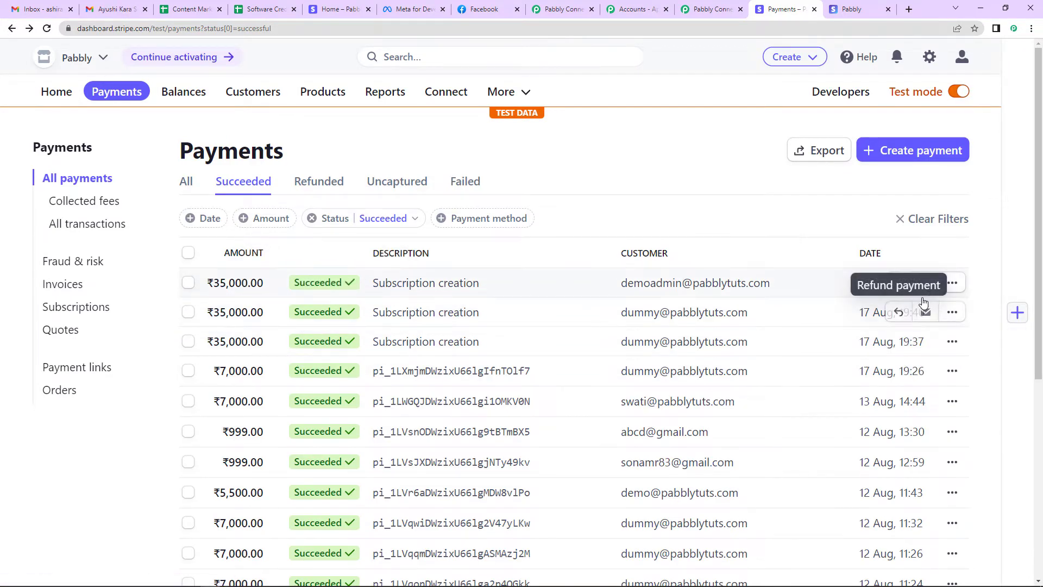
Fully refund the second ₹35,000.00 payment with reason Duplicate
click(952, 312)
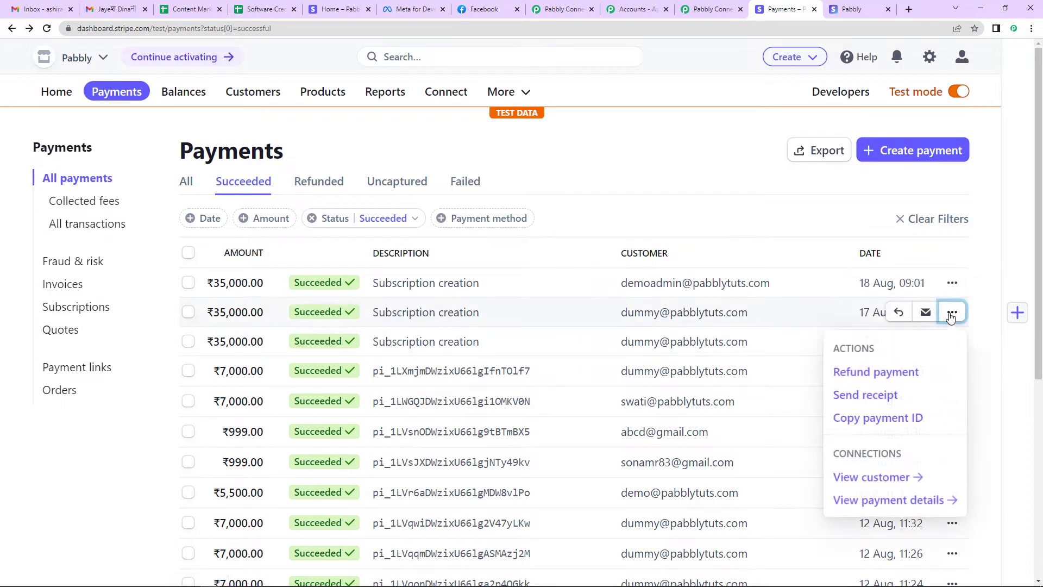
click(879, 374)
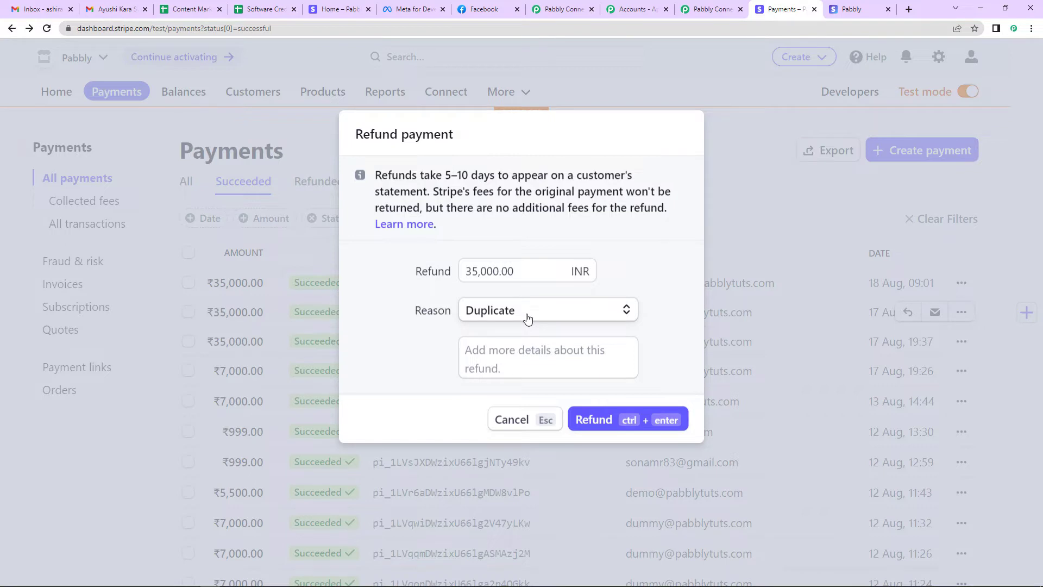
click(529, 314)
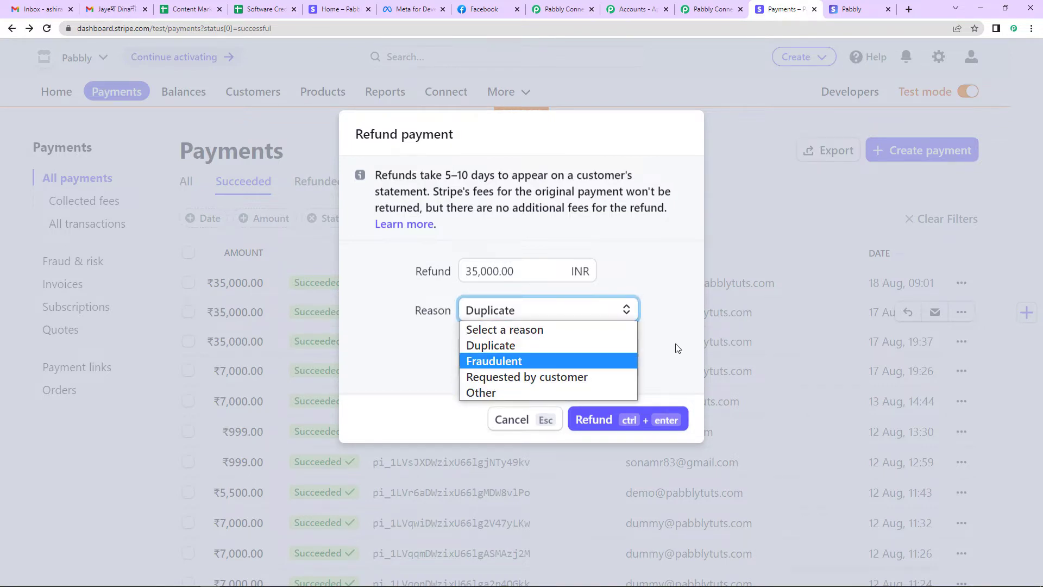
click(657, 364)
click(593, 422)
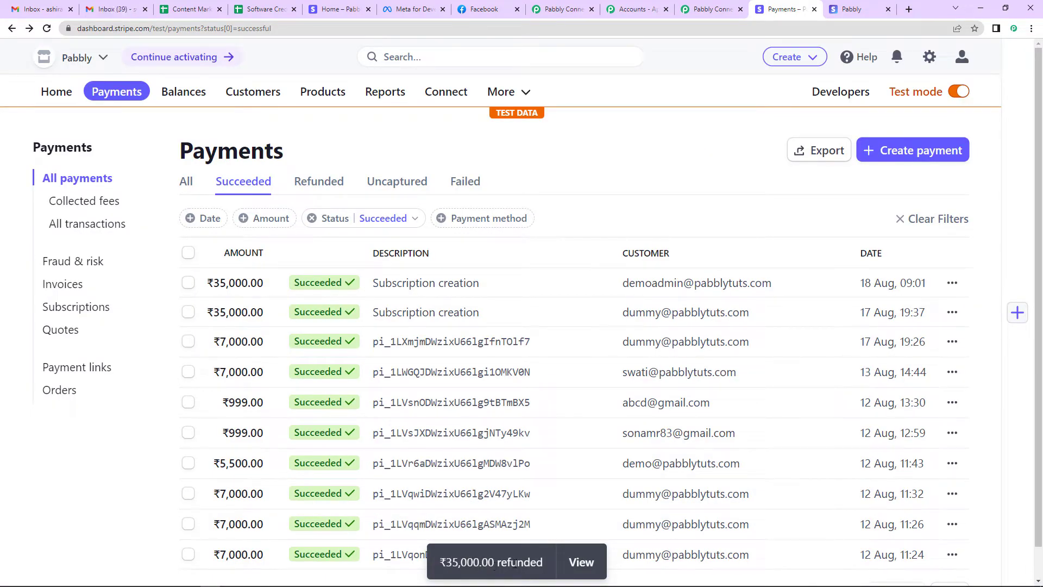
Review the captured Stripe refund response fields in Pabbly, including the refunded amount 3500000
click(707, 9)
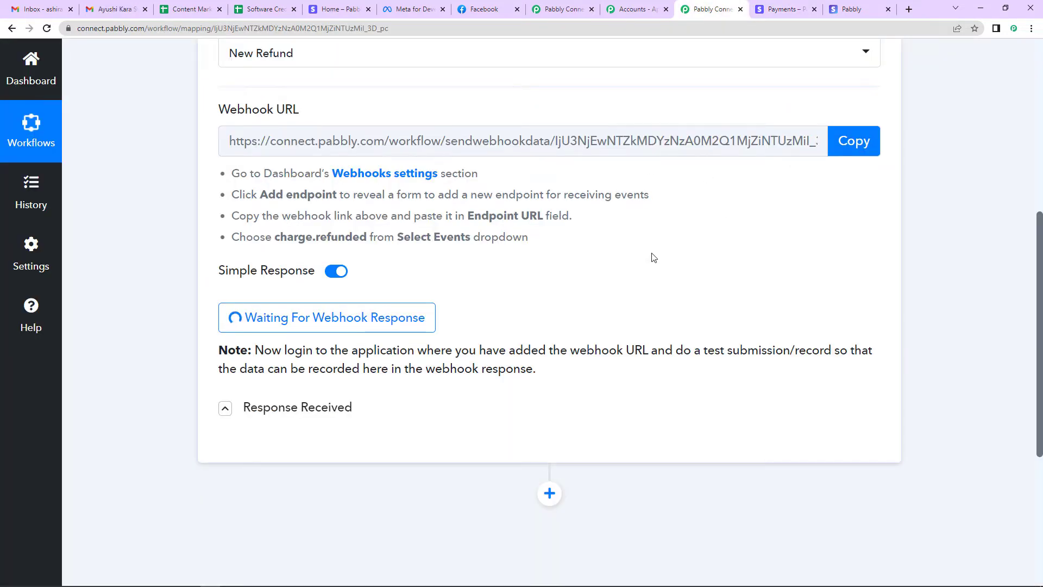
scroll(579, 307, down, 3)
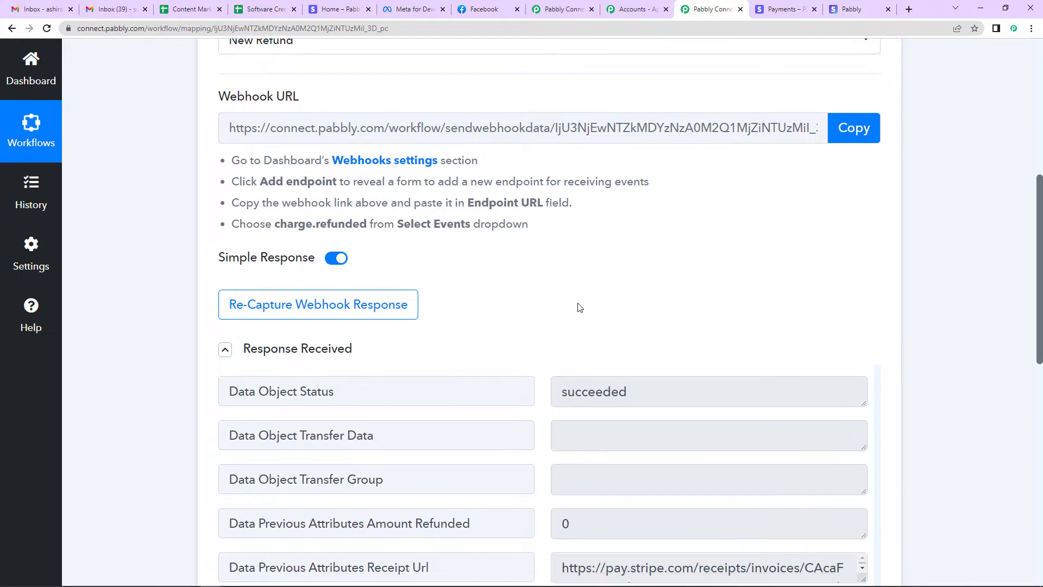
scroll(447, 327, up, 15)
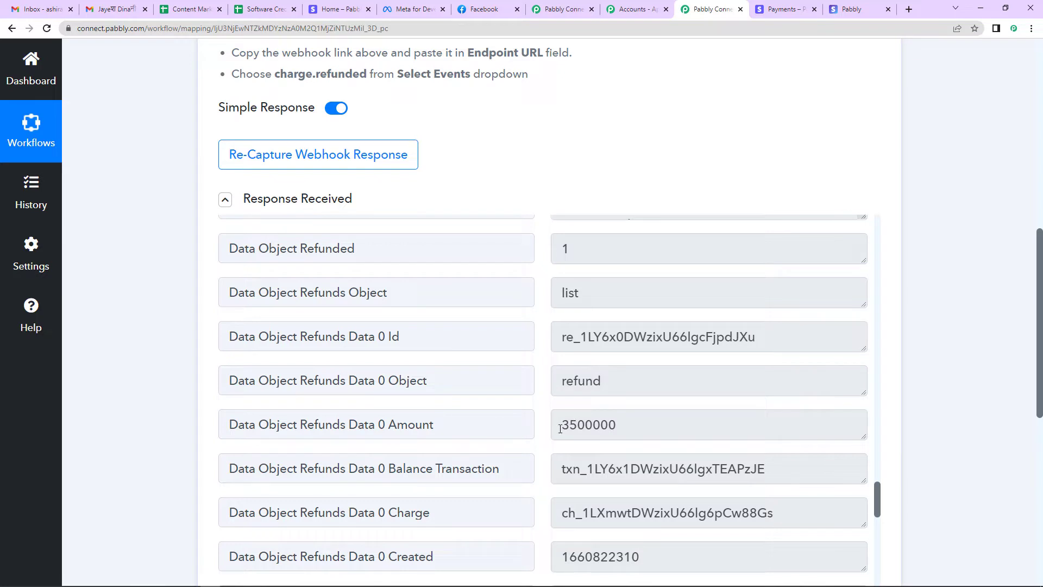
drag(559, 424, 623, 428)
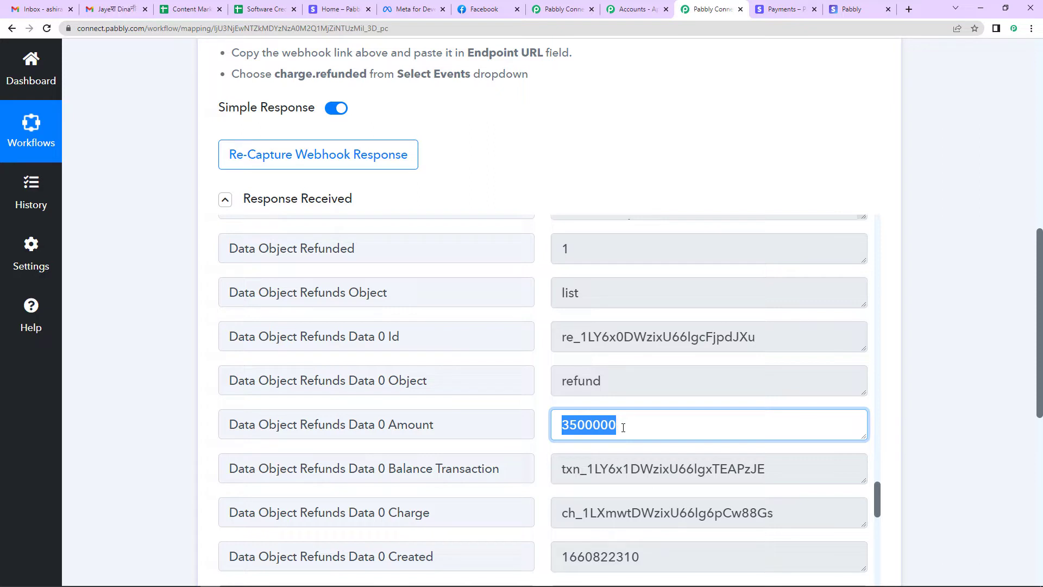
click(614, 426)
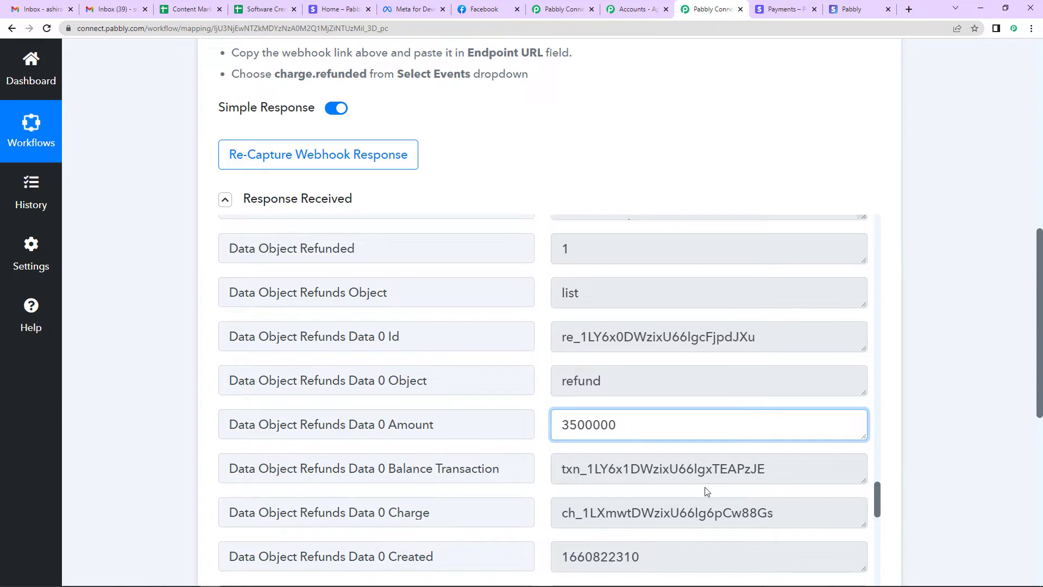
scroll(707, 491, up, 6)
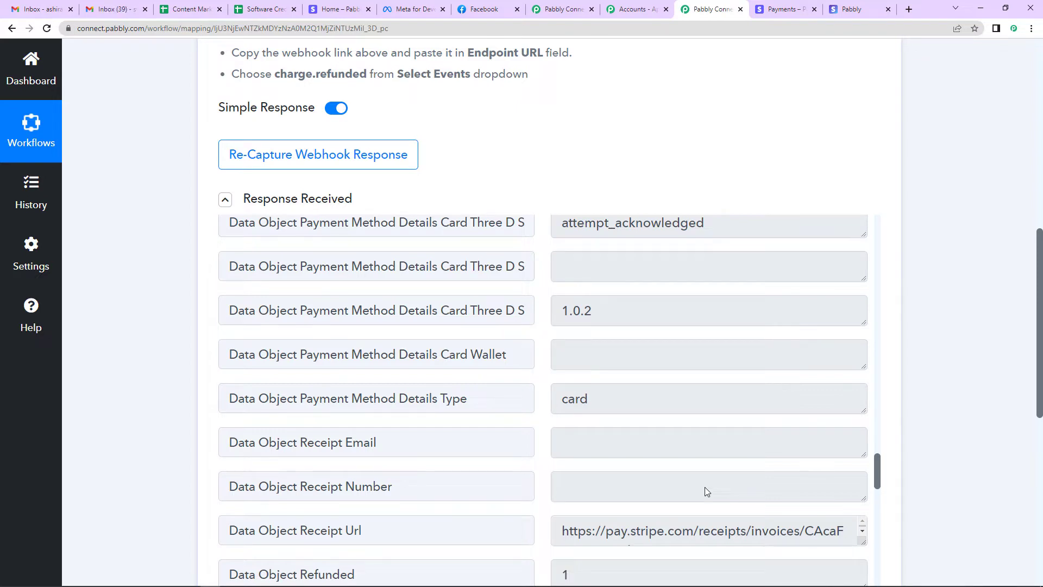
scroll(705, 487, up, 12)
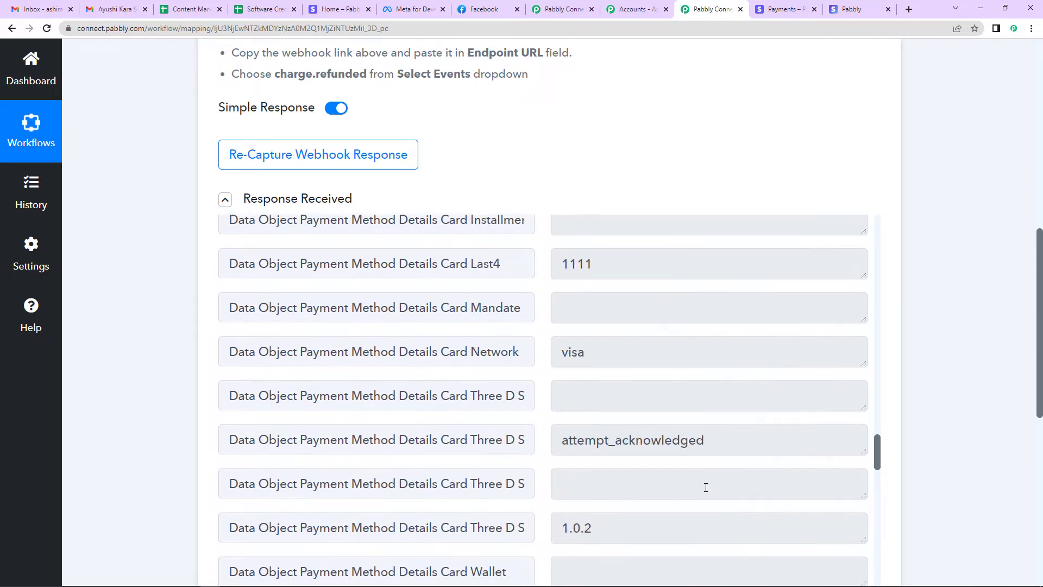
scroll(705, 486, up, 10)
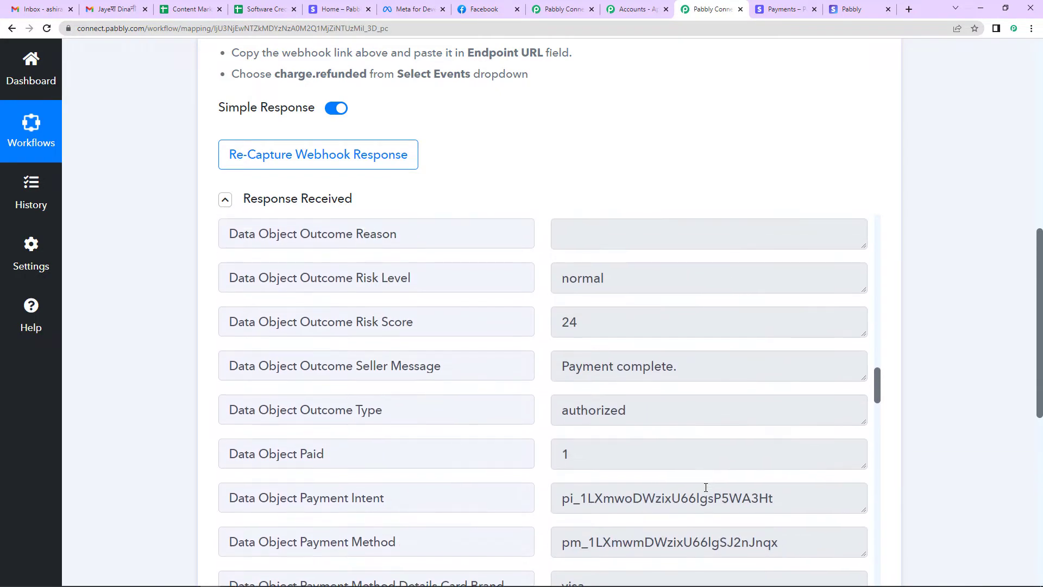
scroll(705, 487, up, 12)
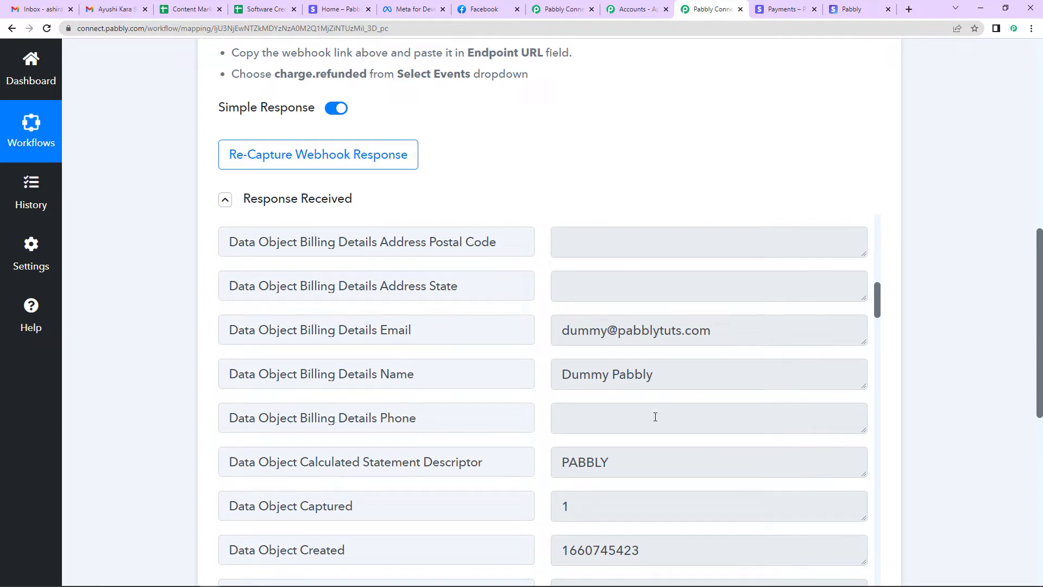
scroll(649, 476, up, 11)
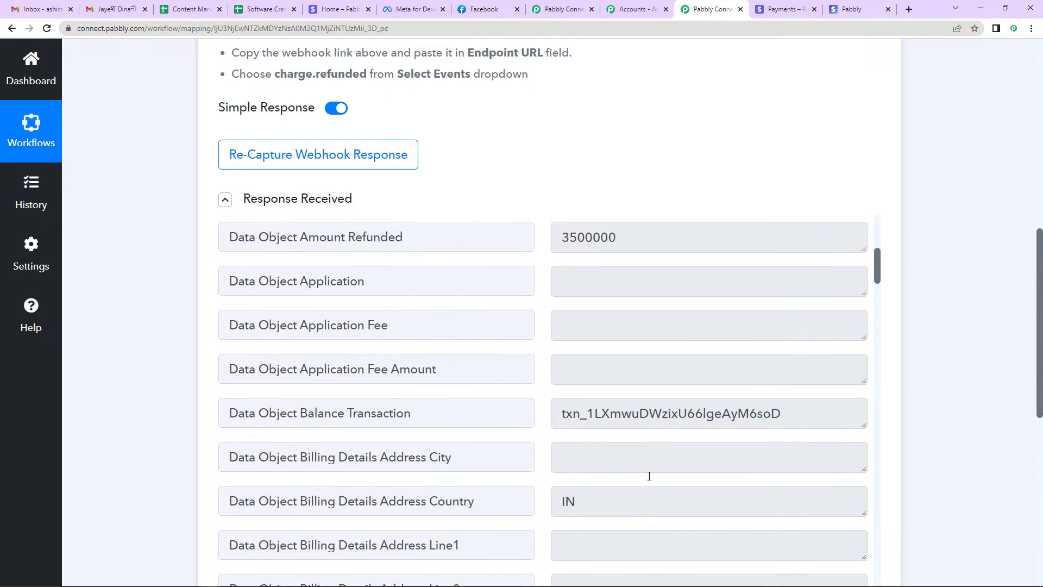
scroll(649, 475, up, 3)
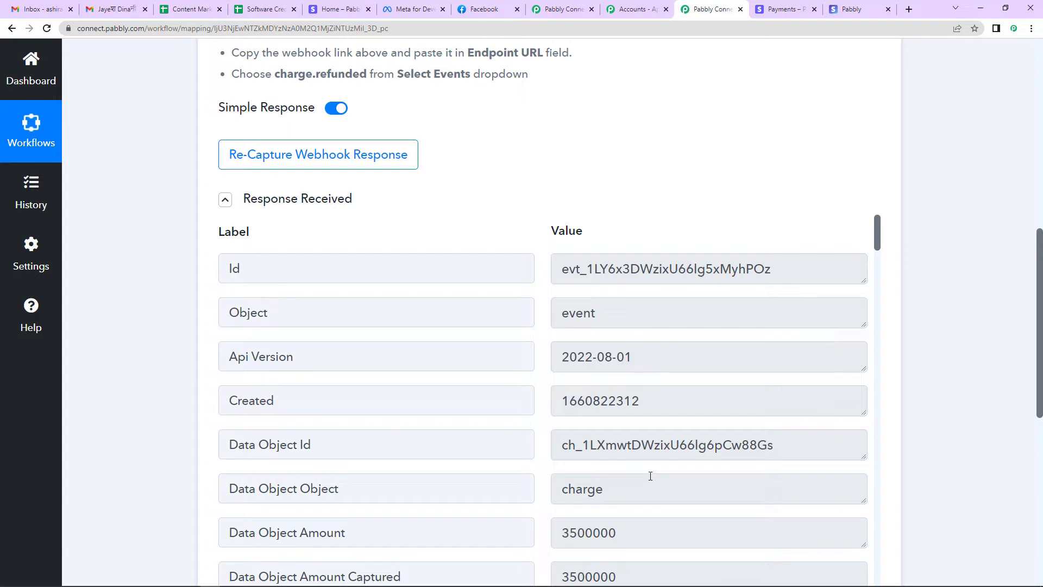
scroll(985, 375, down, 8)
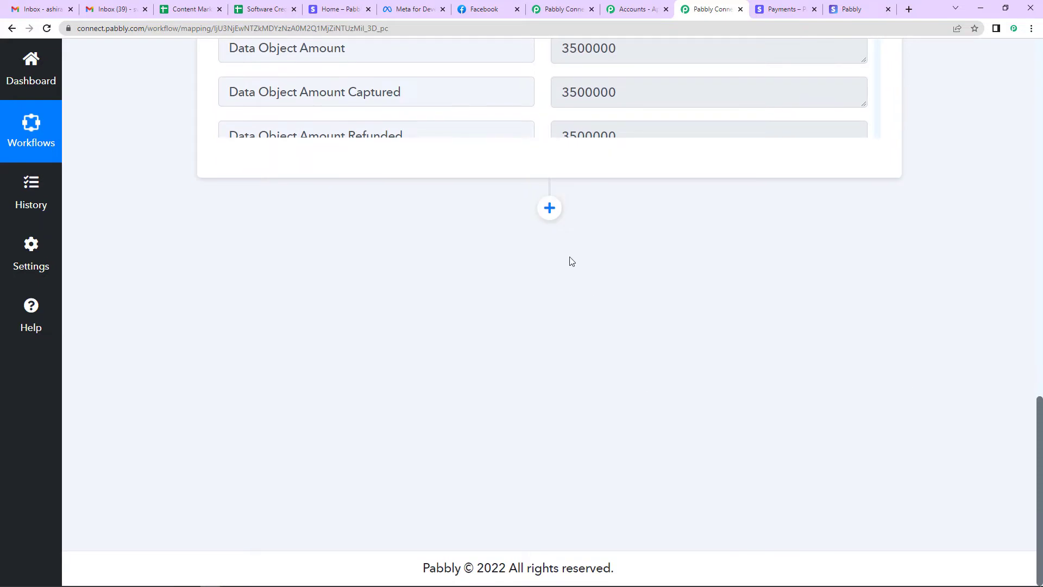
Add a Stripe action step using the Retrieve a Customer by Email event
click(549, 208)
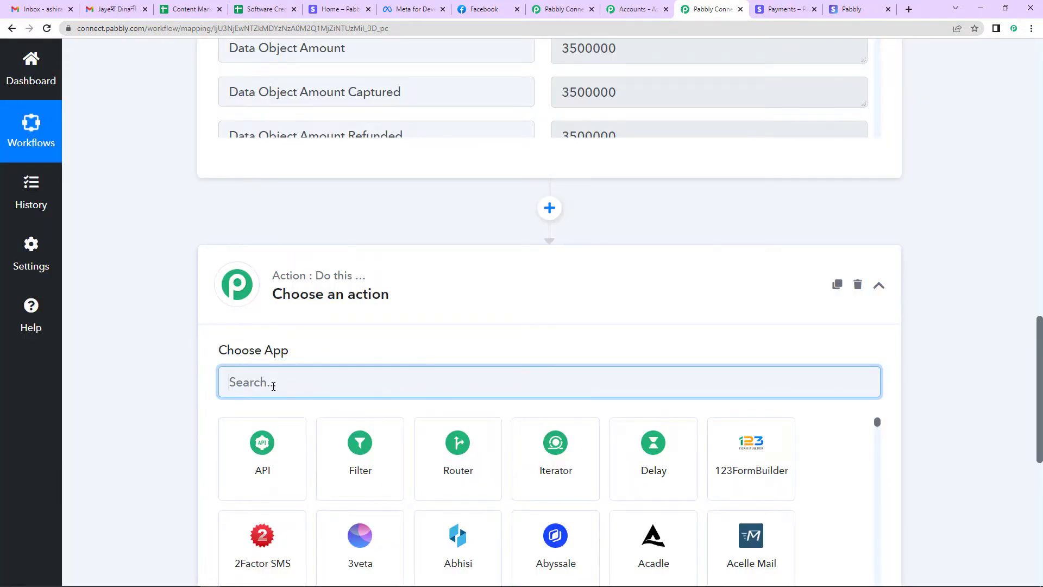
text(st)
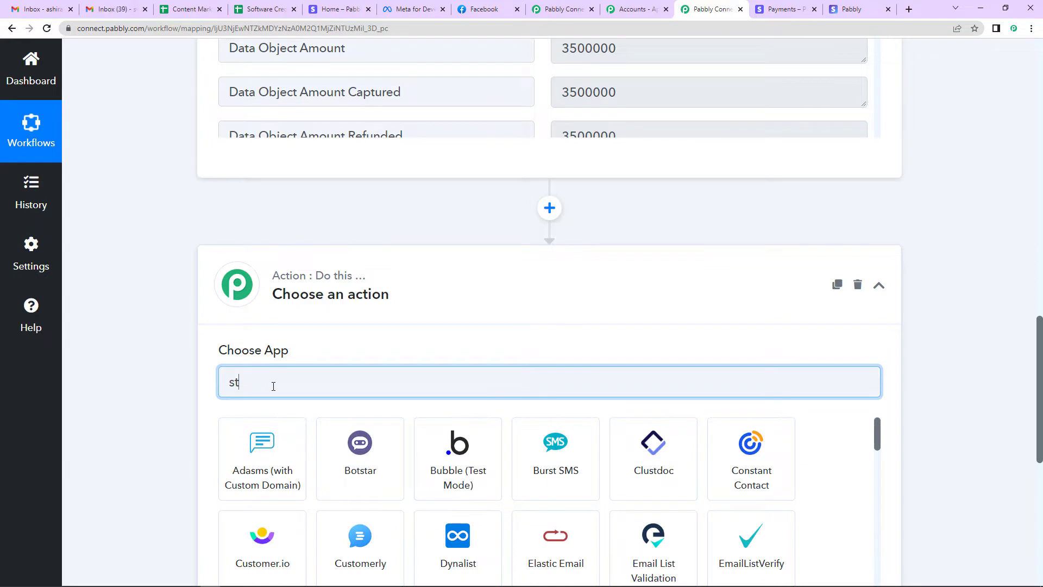
text(ri)
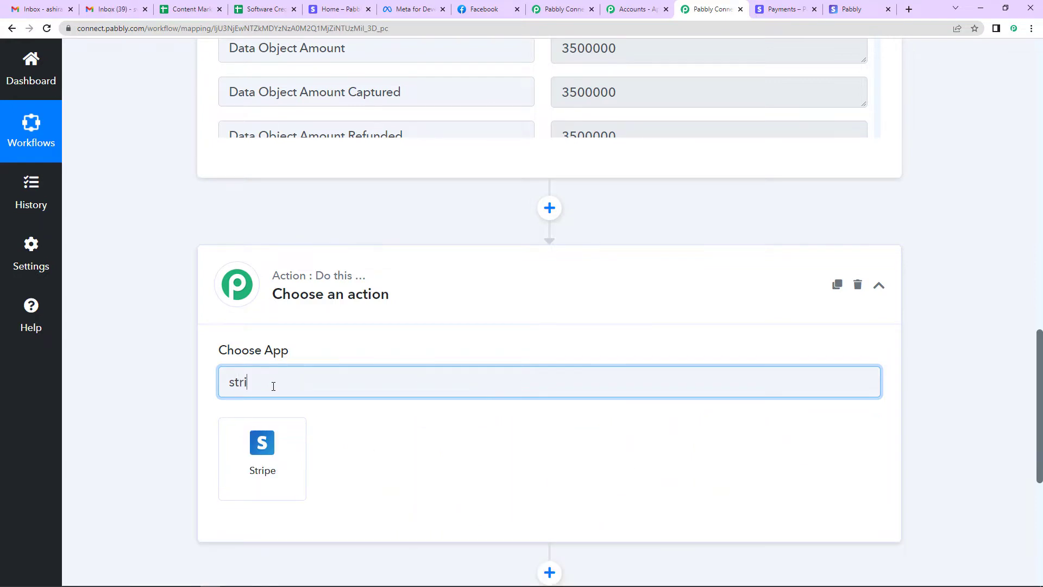
click(266, 446)
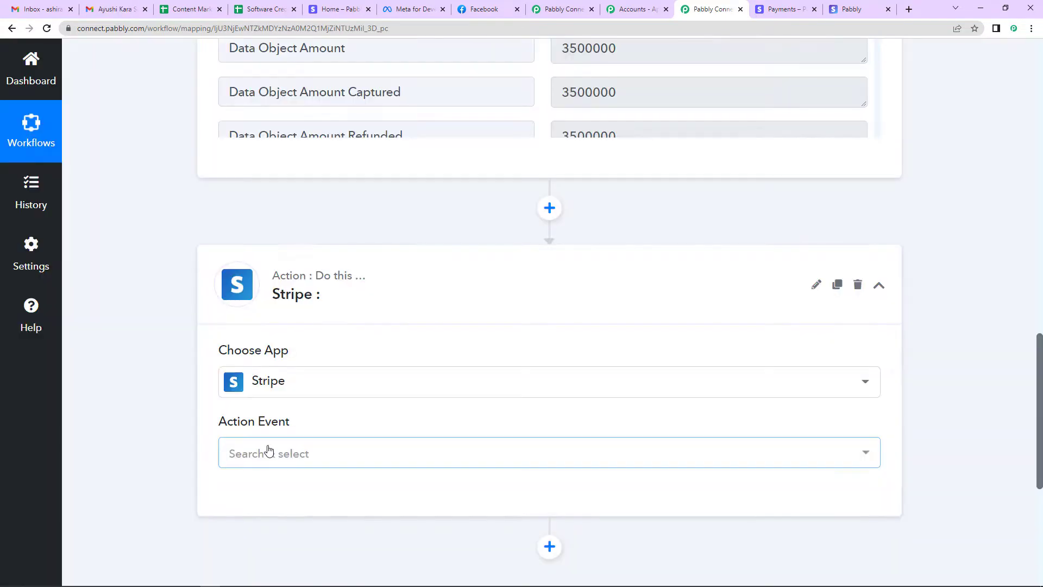
scroll(266, 435, down, 2)
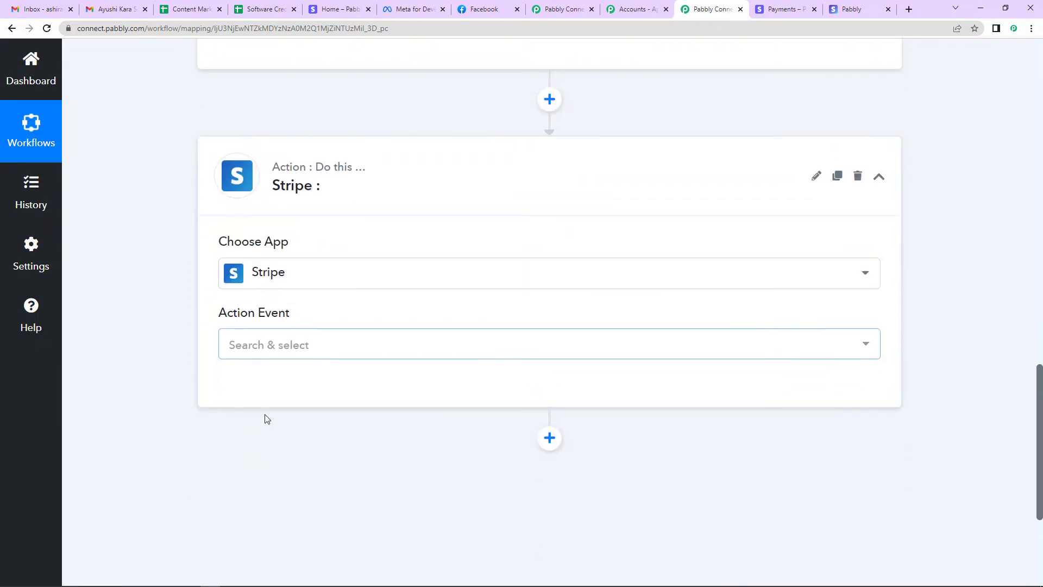
click(266, 351)
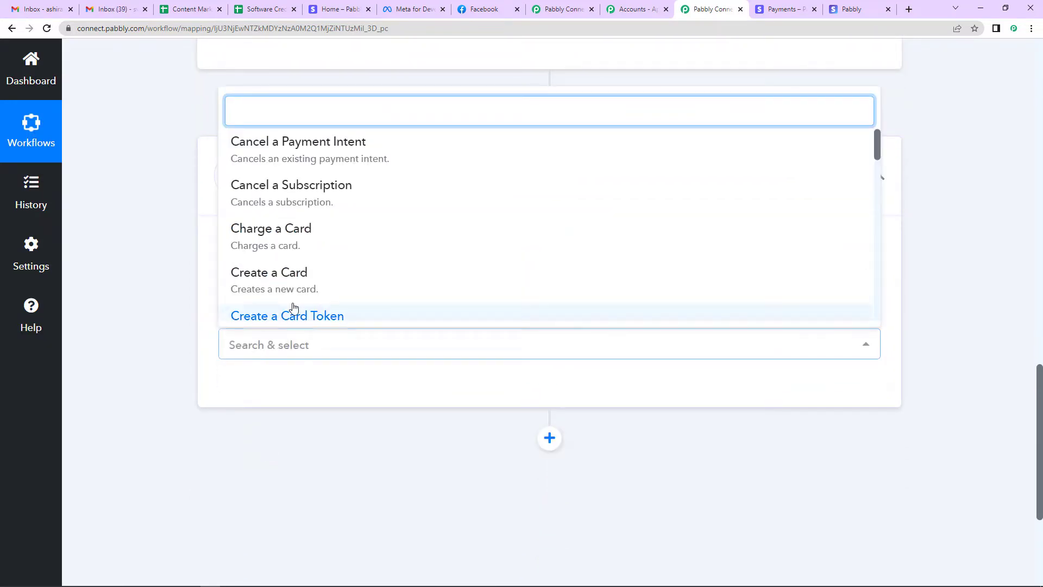
scroll(423, 284, down, 4)
scroll(422, 284, down, 5)
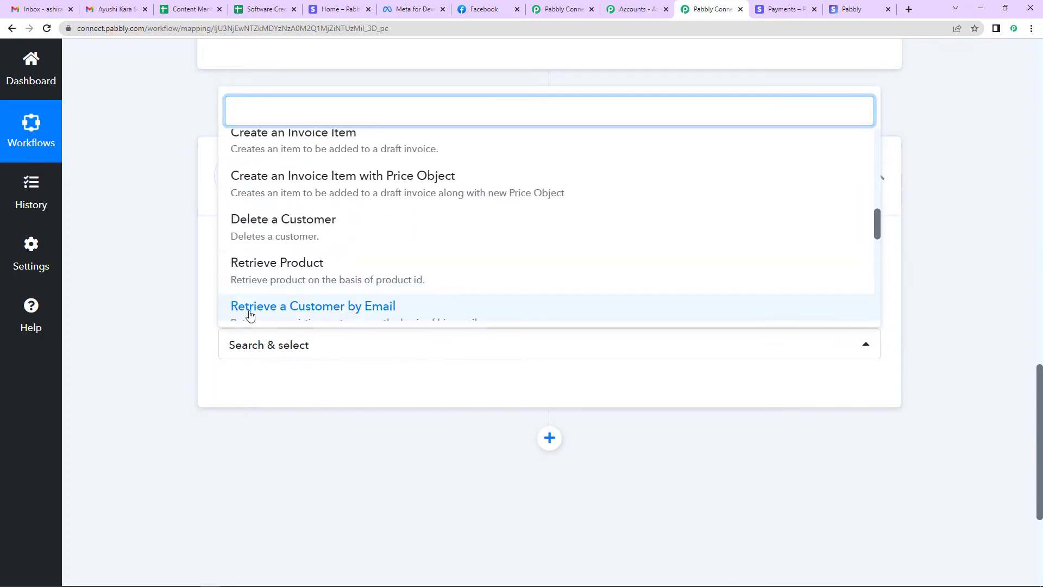
click(346, 311)
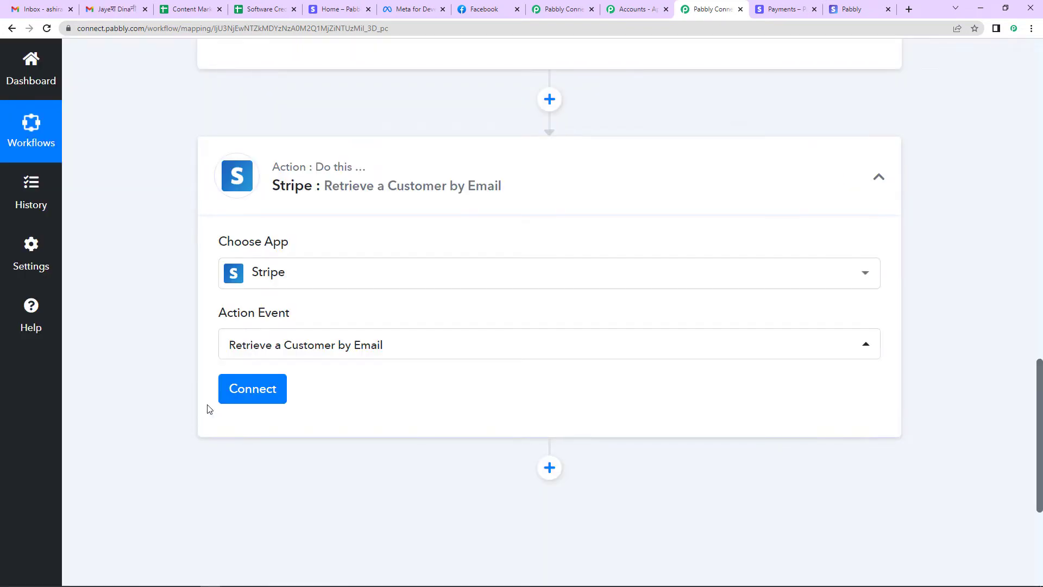
Connect the customer-lookup step to the existing Stripe account
click(228, 400)
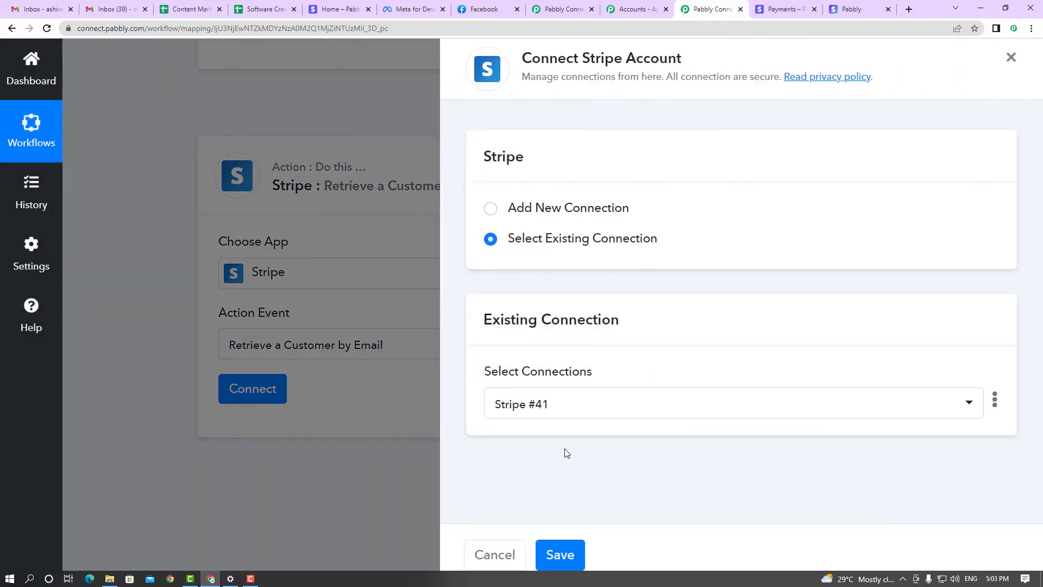
click(563, 561)
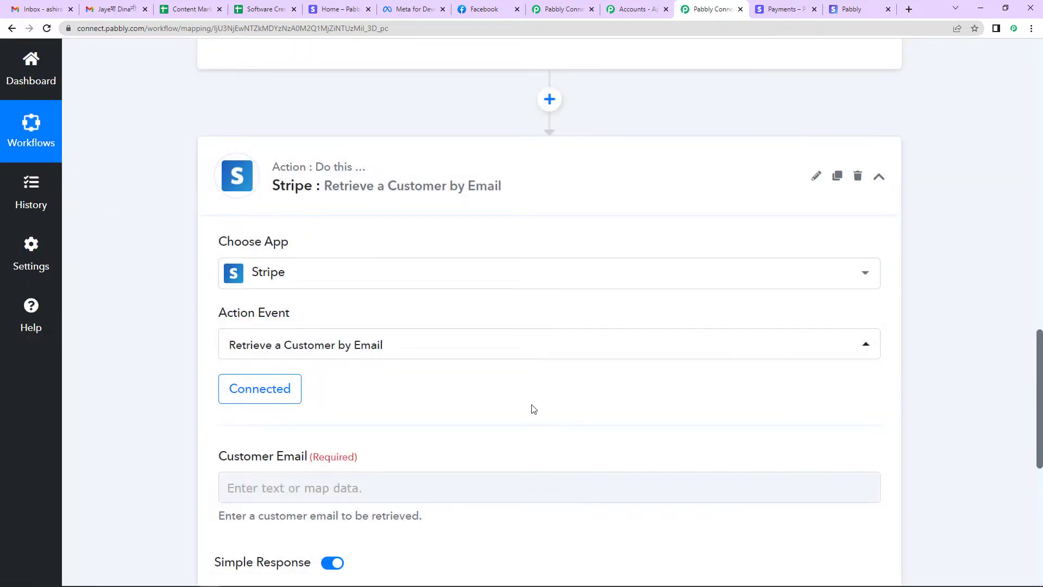
scroll(522, 380, down, 5)
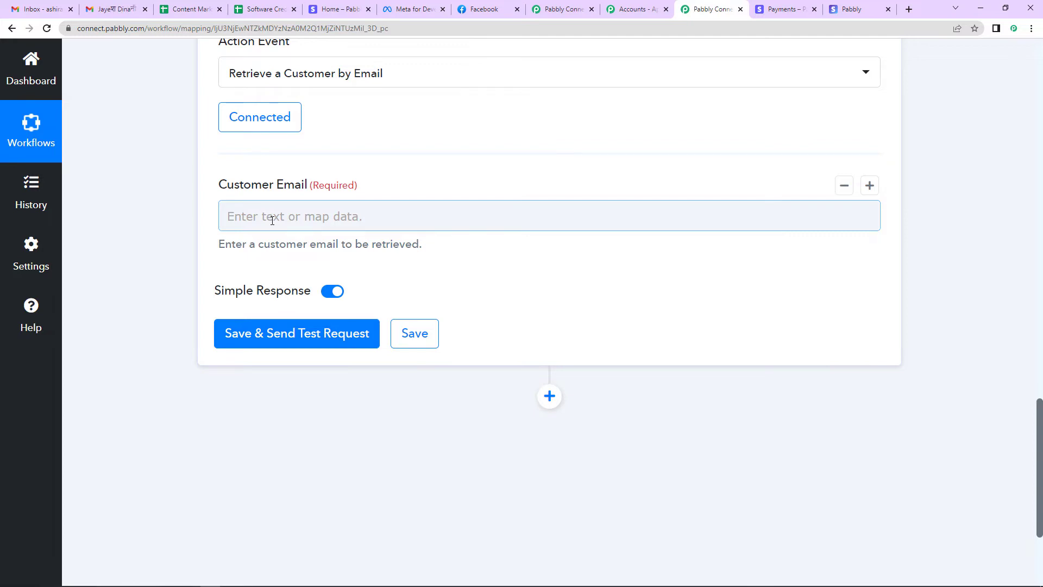
Map the New Refund's Billing Details Email into Customer Email and send a test request
click(272, 217)
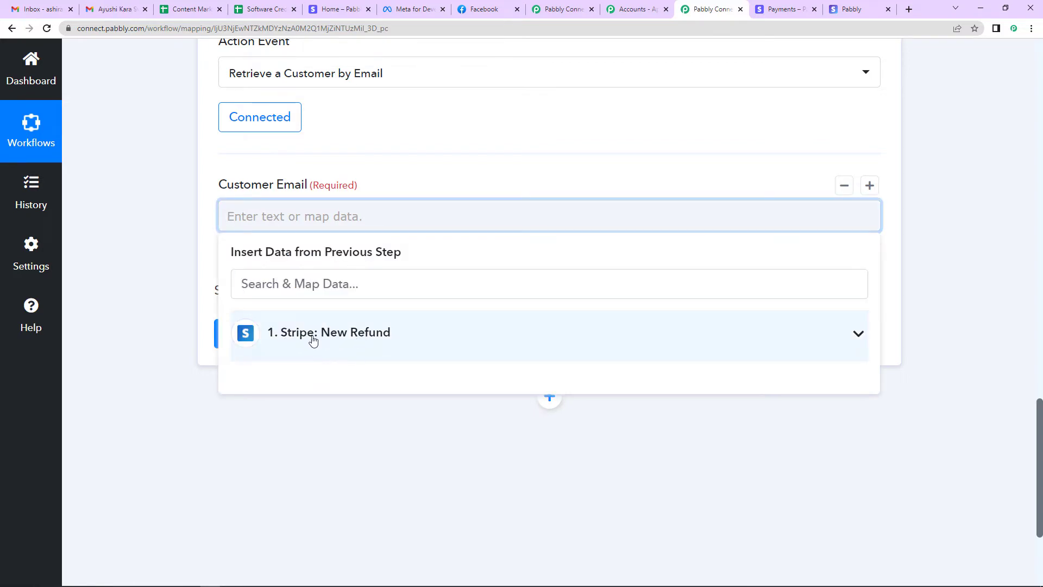
click(375, 335)
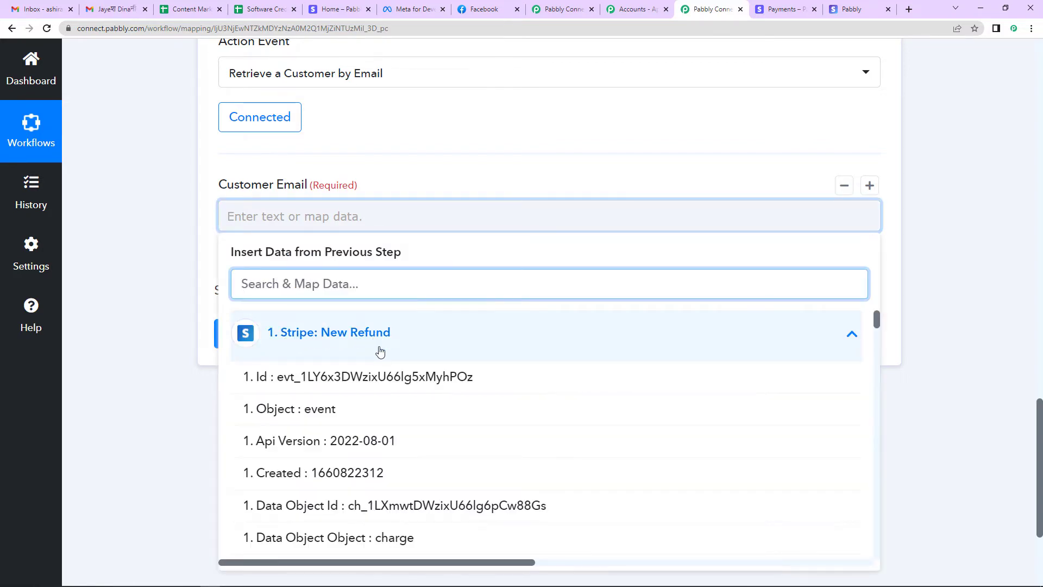
text(@)
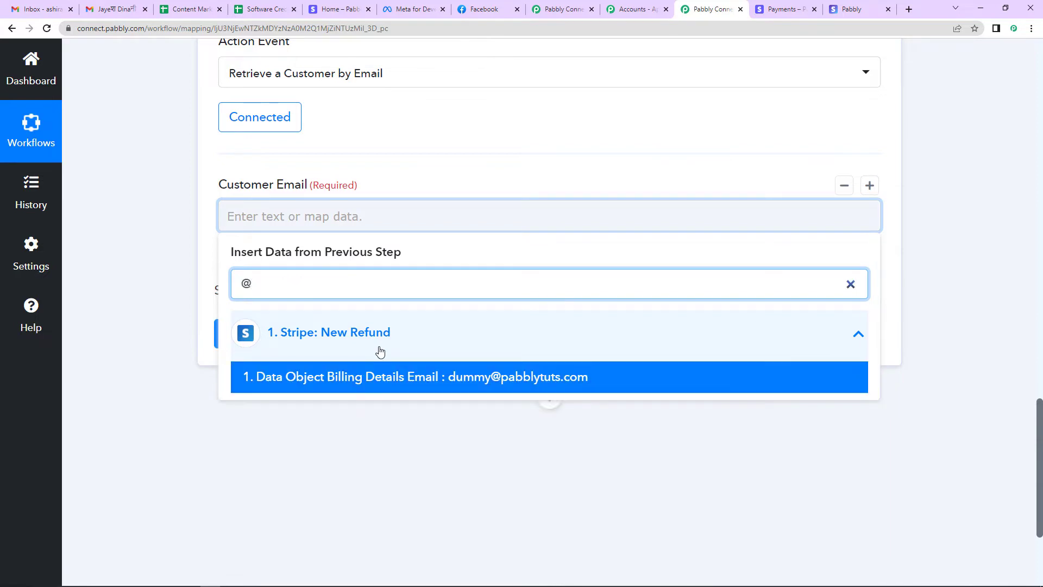
click(420, 387)
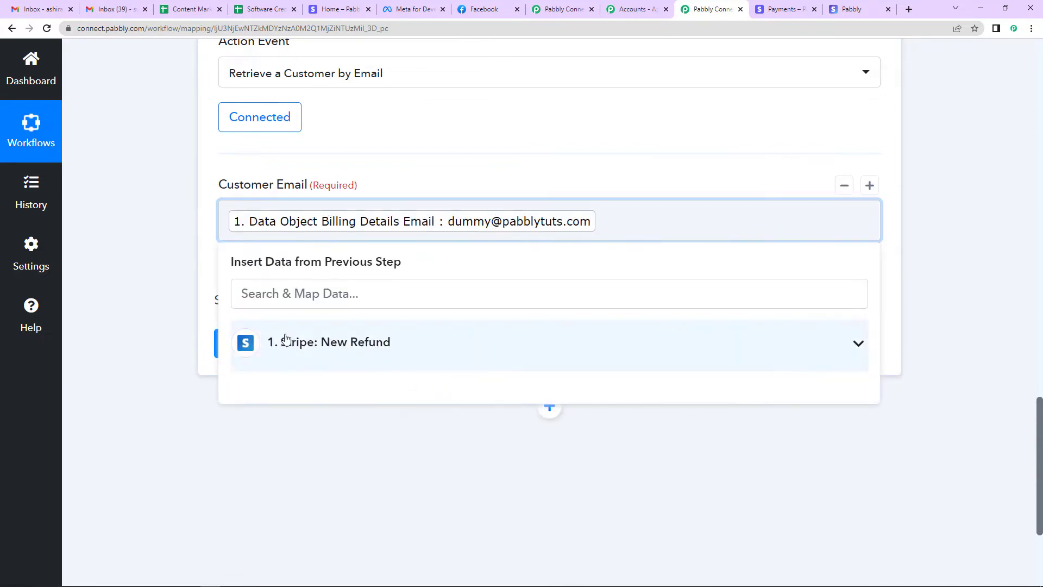
click(211, 404)
click(268, 348)
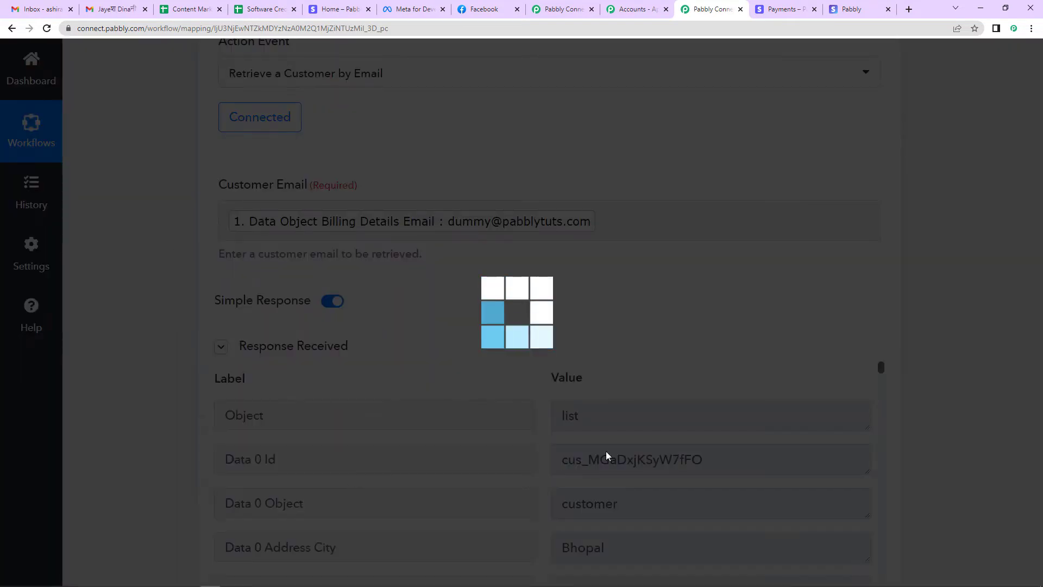
Review the returned customer id, email, name, phone and shipping address in the response
scroll(750, 354, down, 5)
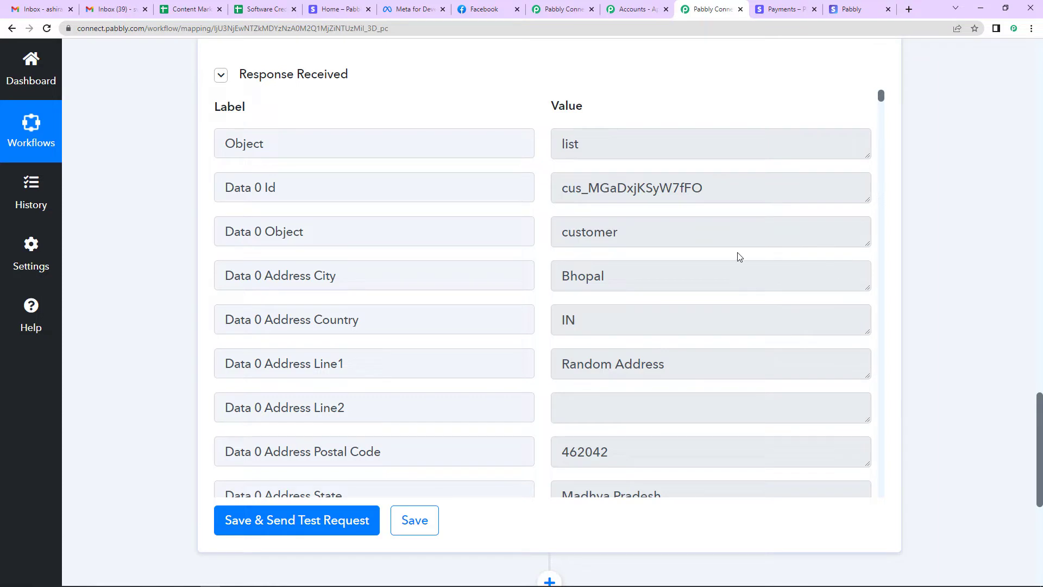
drag(555, 189, 684, 220)
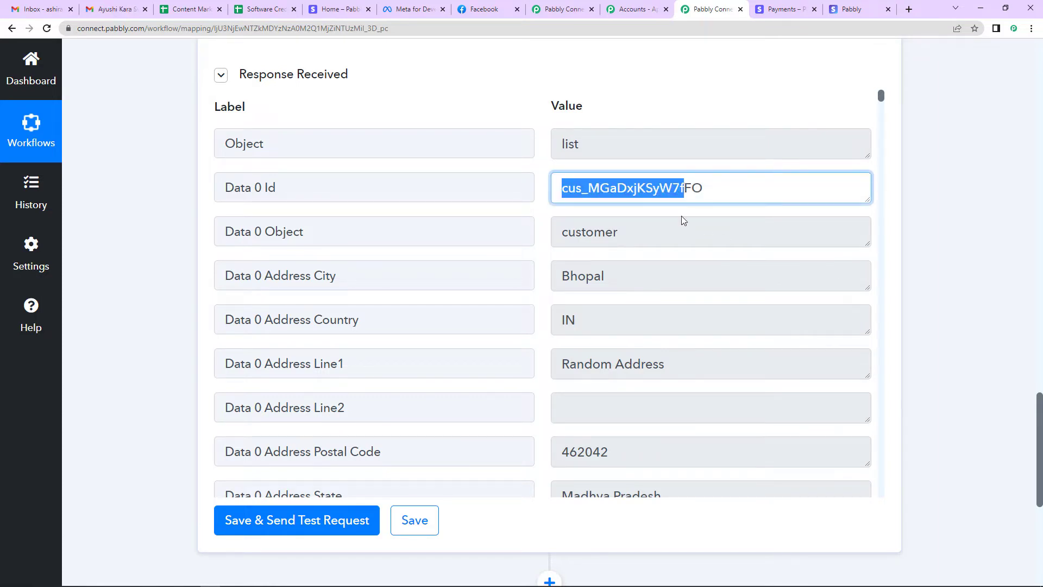
drag(556, 273, 594, 302)
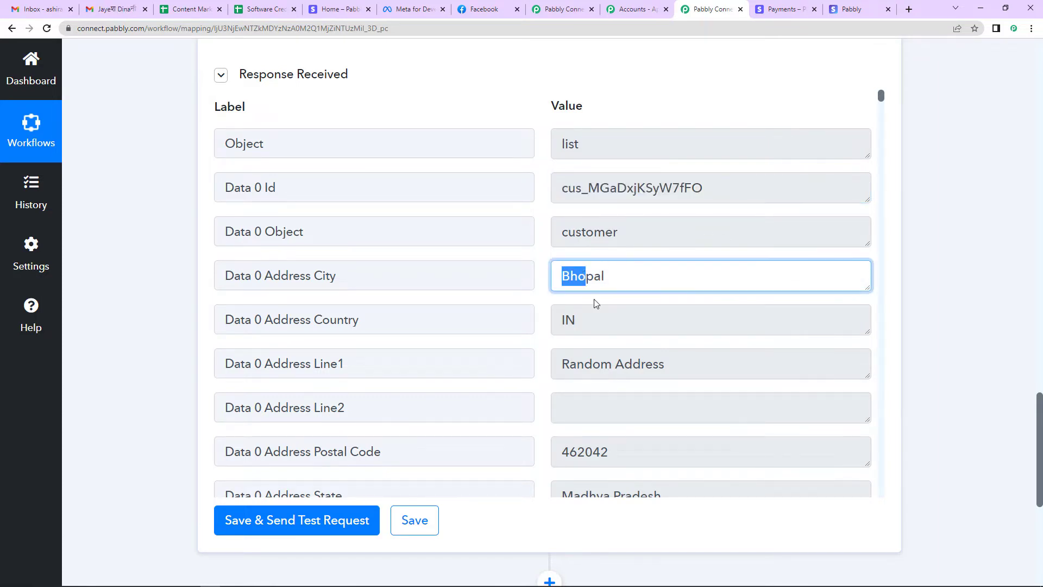
scroll(594, 302, down, 3)
scroll(596, 303, down, 10)
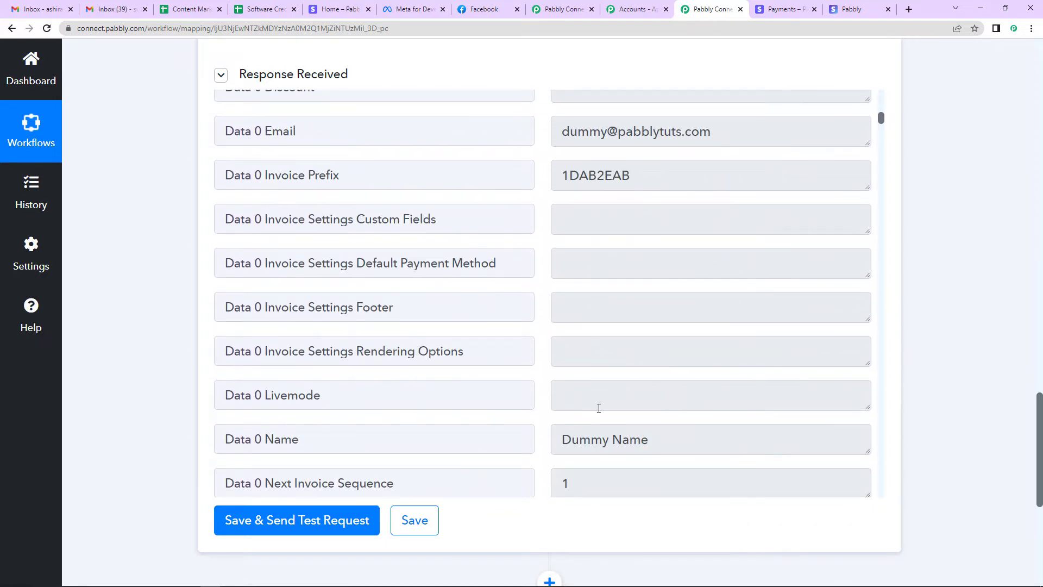
scroll(599, 408, down, 4)
drag(561, 309, 721, 317)
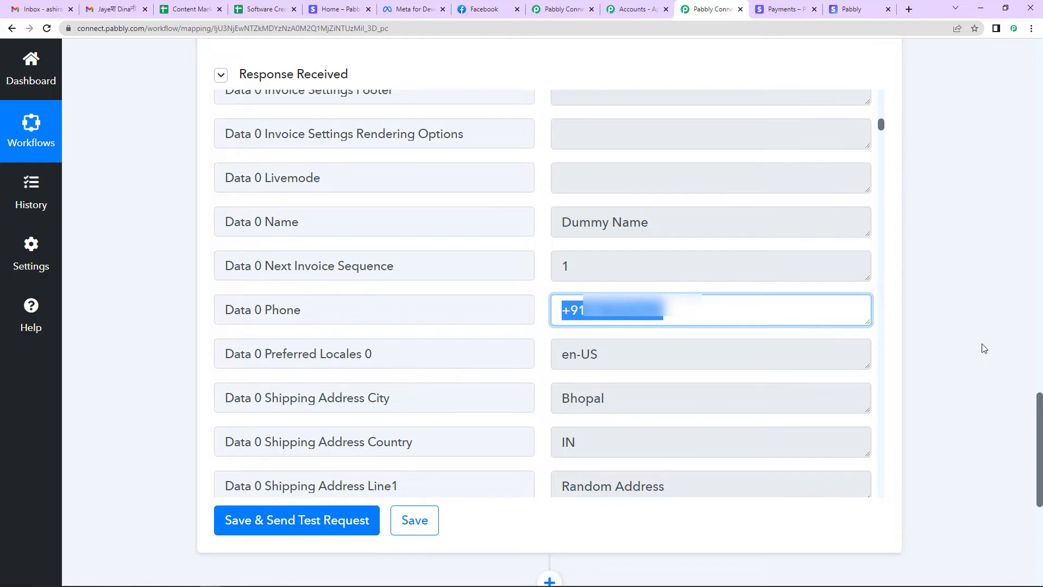
scroll(983, 348, down, 6)
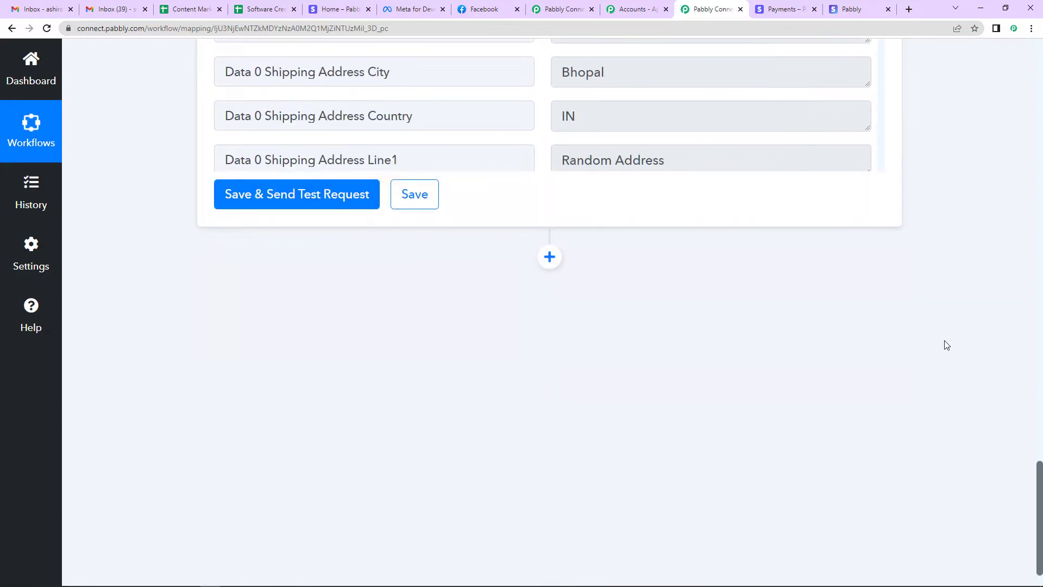
Add a Stripe step with the Retrieve a Payment Intent event, using the existing Stripe connection
click(549, 256)
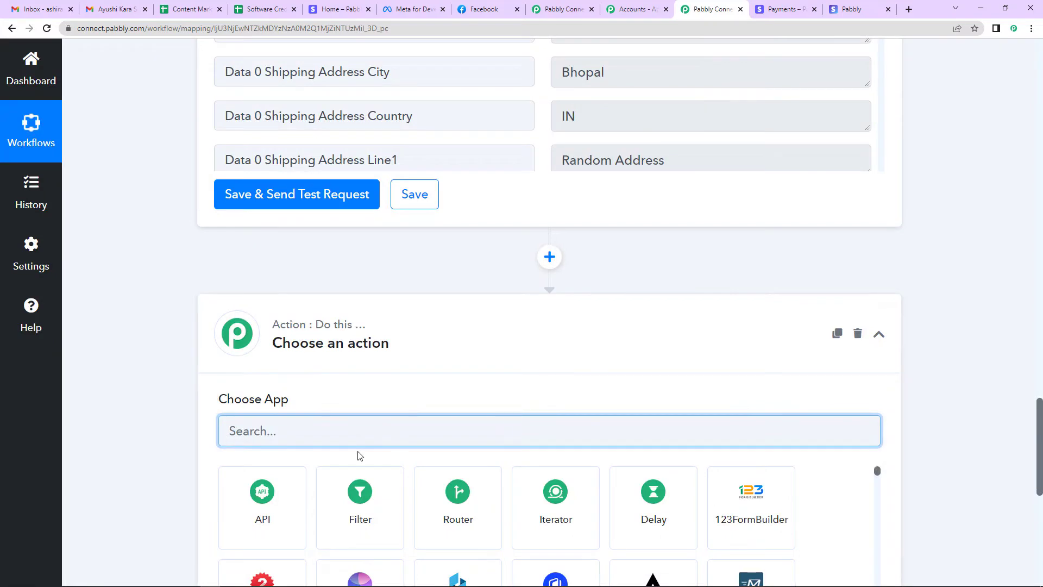
text(stripe)
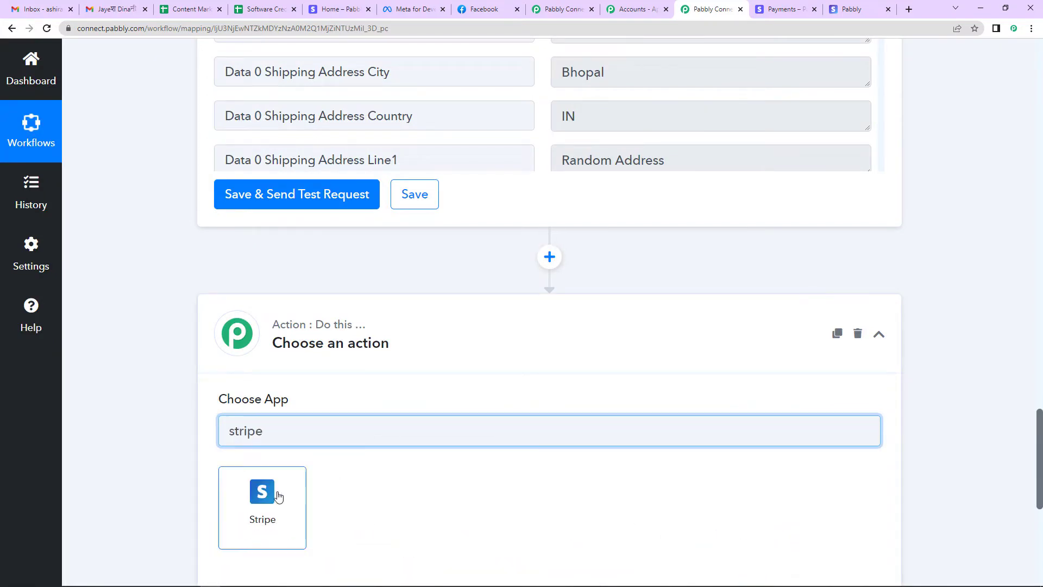
click(275, 495)
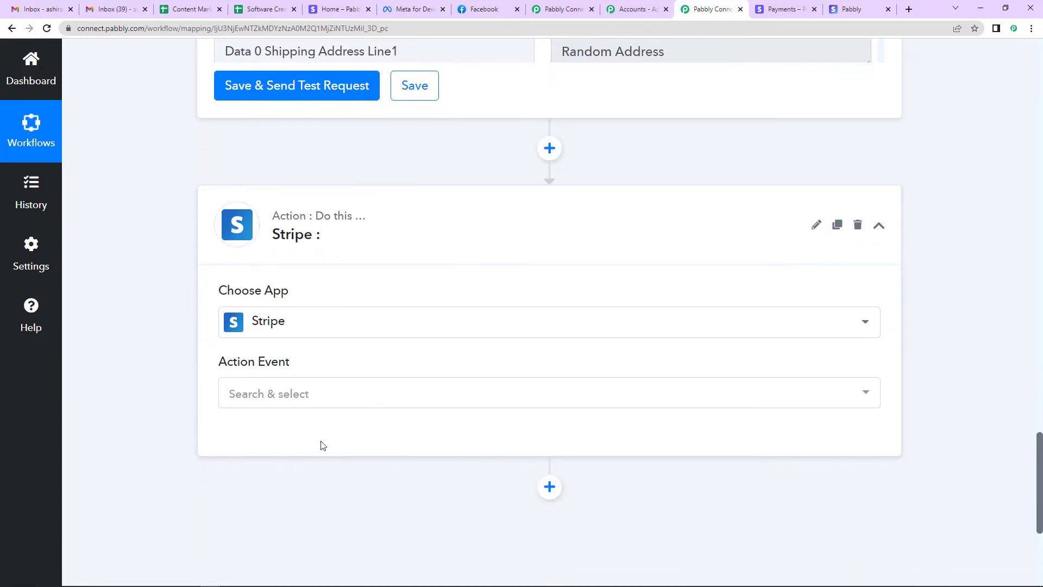
click(288, 393)
scroll(312, 345, down, 12)
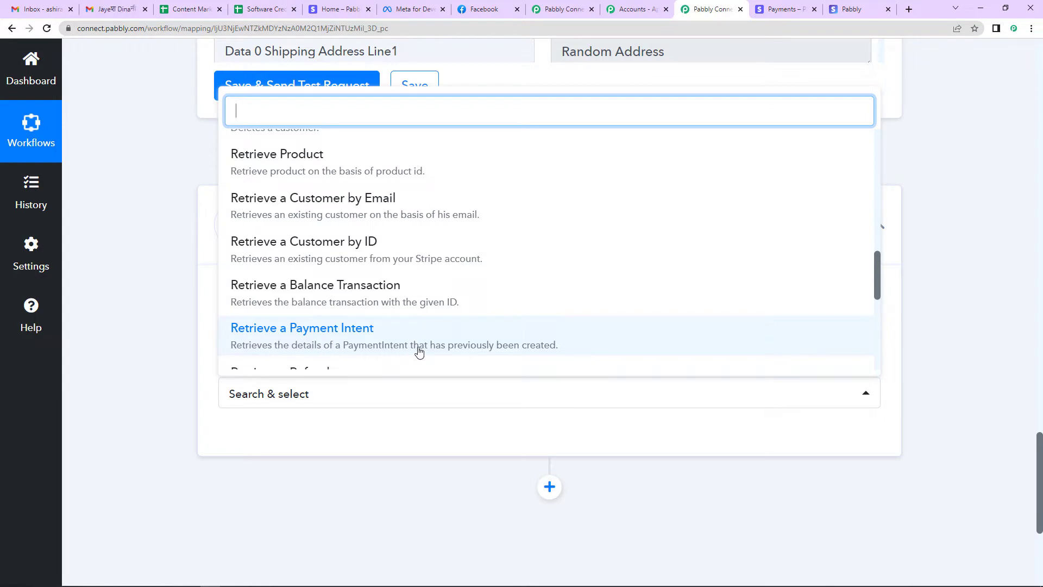
click(373, 343)
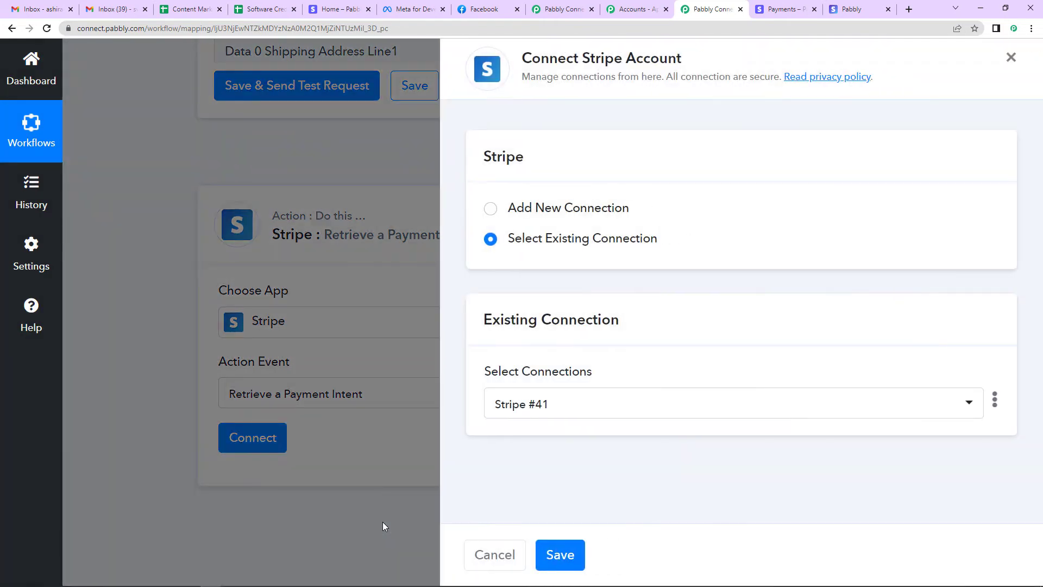
click(559, 555)
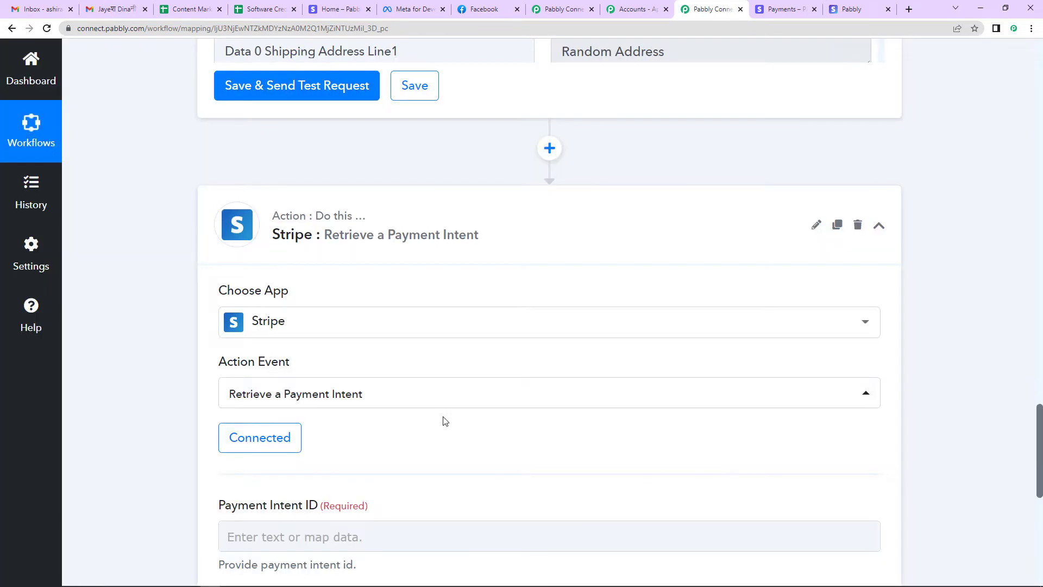
scroll(445, 421, down, 2)
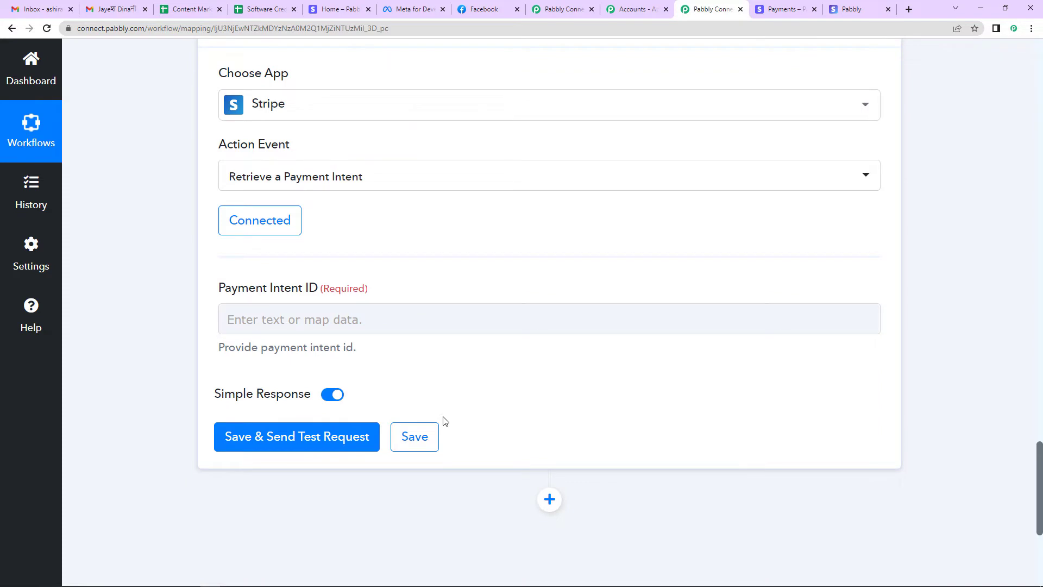
Map the refund's payment intent into Payment Intent ID and send a test request
click(286, 319)
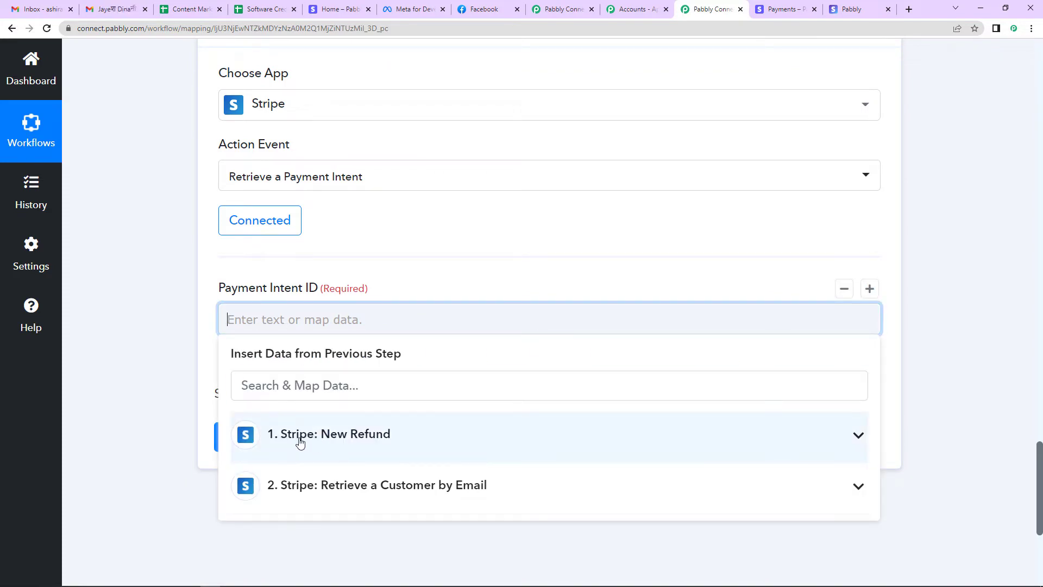
text(payment)
scroll(466, 428, down, 5)
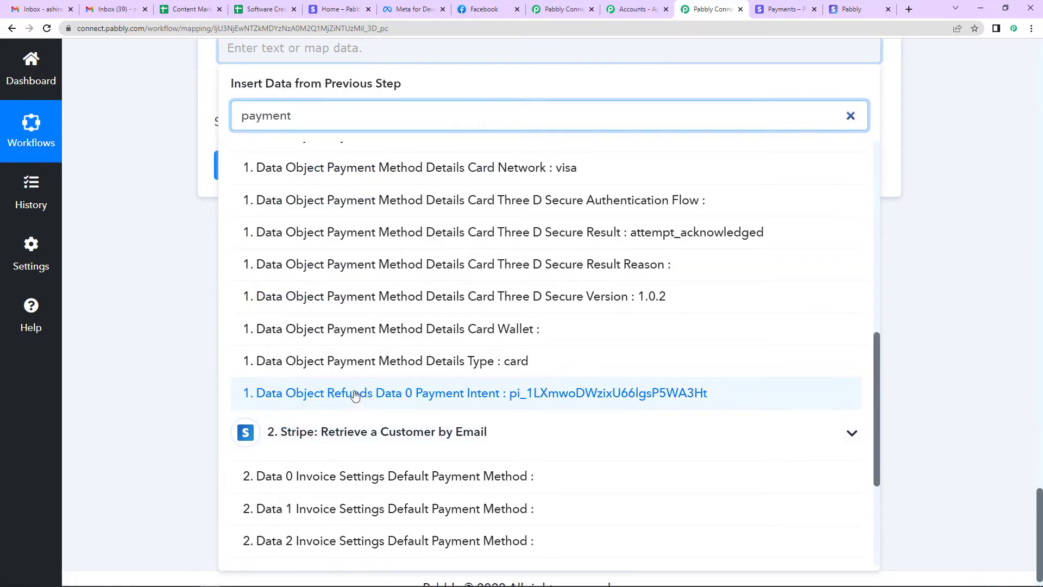
click(488, 393)
click(191, 380)
scroll(196, 394, up, 4)
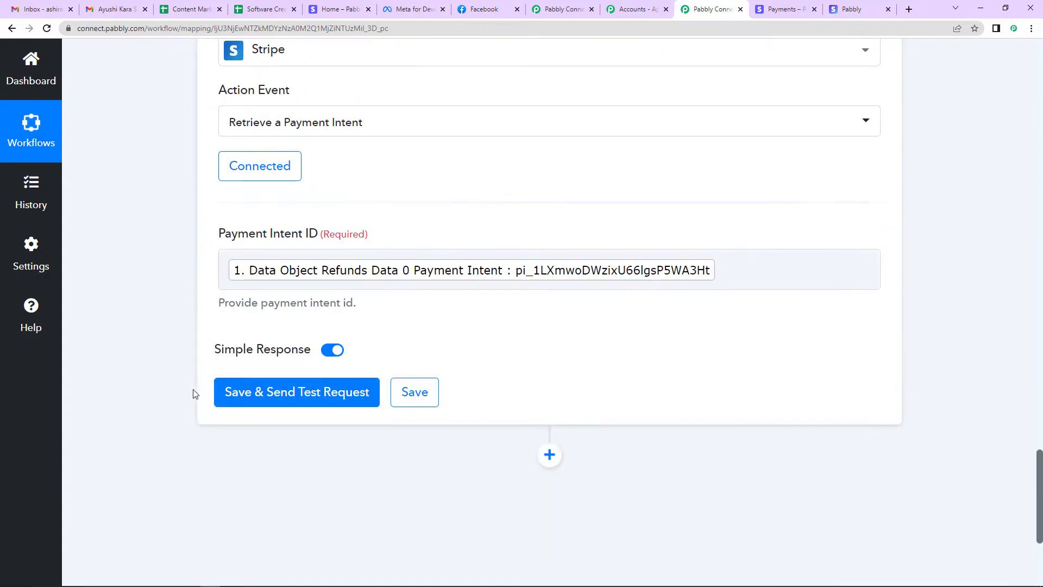
click(281, 393)
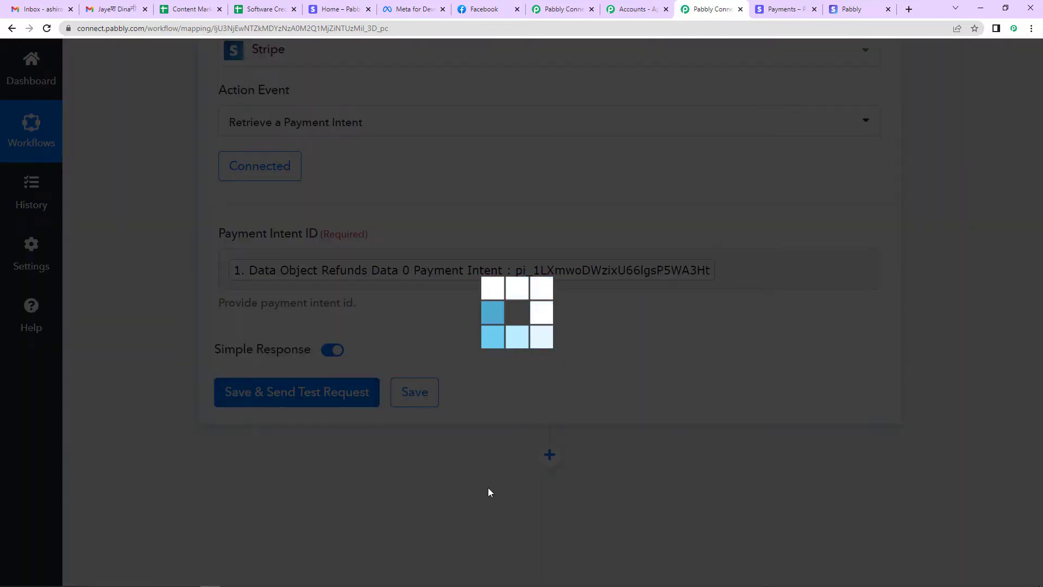
Check the 3500000 amount and Pabbly Plus Plan in the response, then add another action step
scroll(609, 402, down, 3)
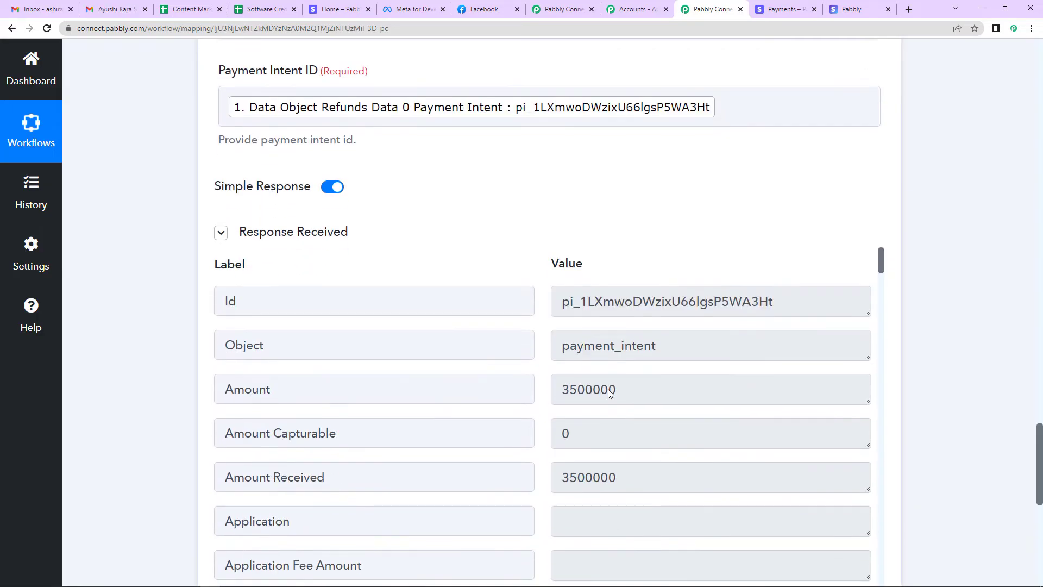
scroll(640, 425, down, 5)
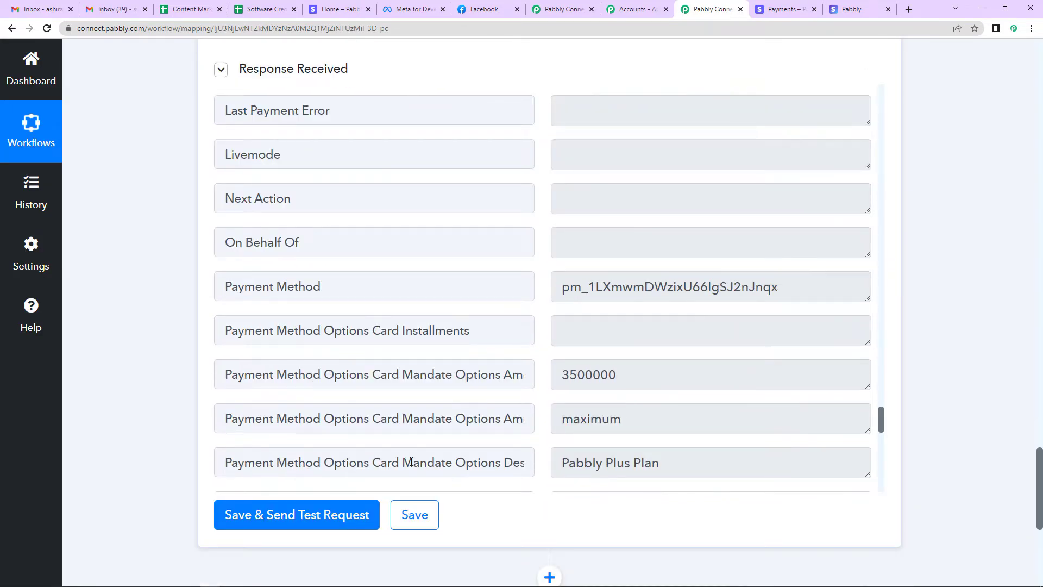
click(689, 459)
key(ctrl+a)
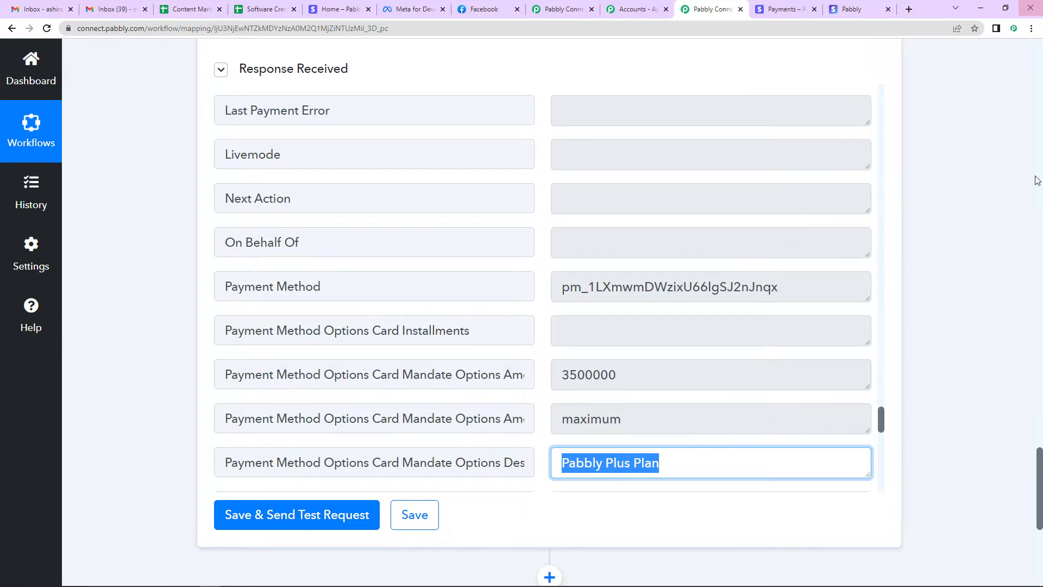
scroll(973, 320, down, 4)
key(shift+Tab)
key(shift+Tab)
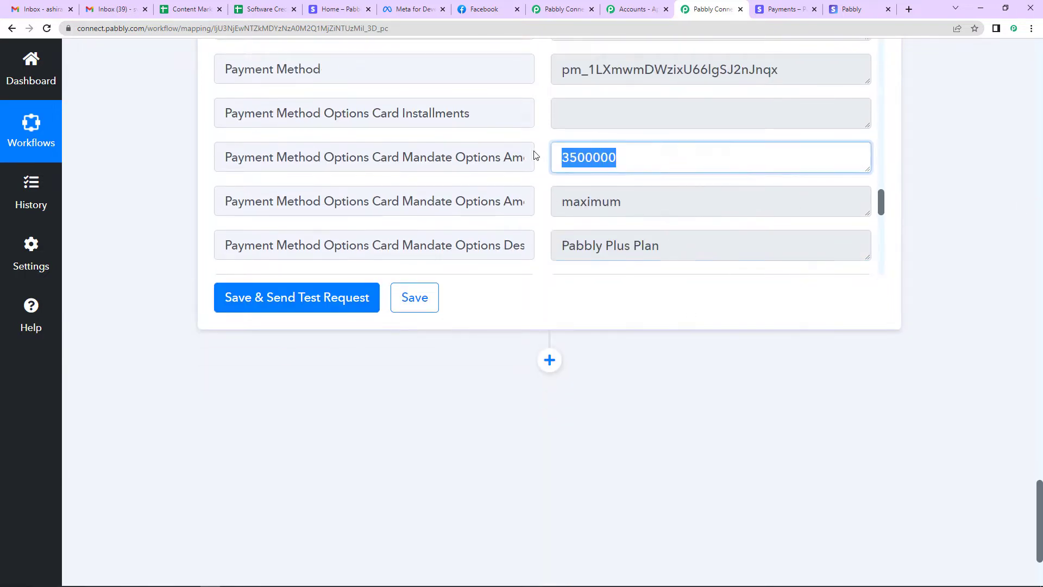
click(549, 359)
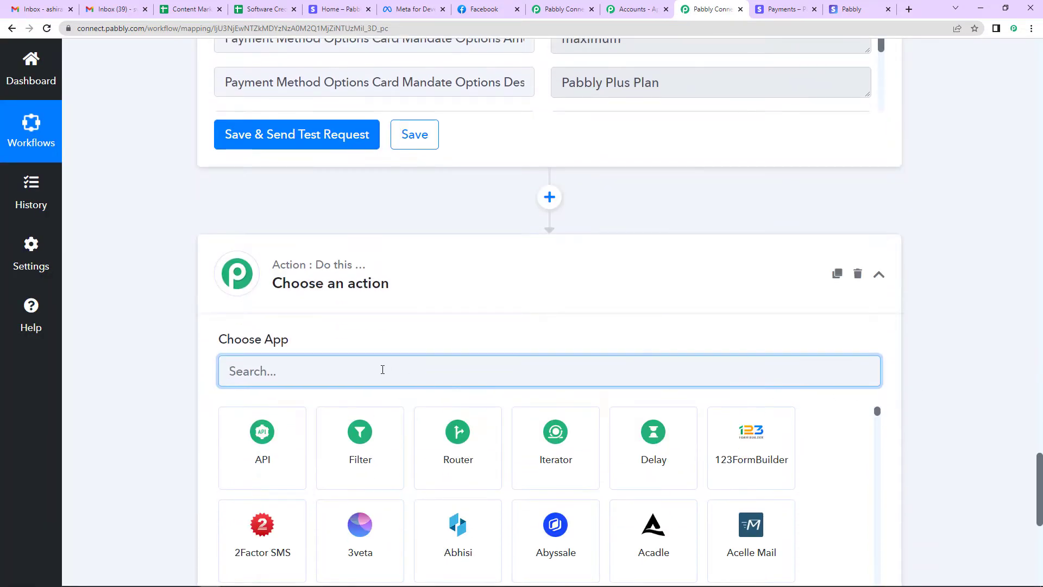
Set the new step to Number Formatter's Perform Math Operation and connect it
text(number)
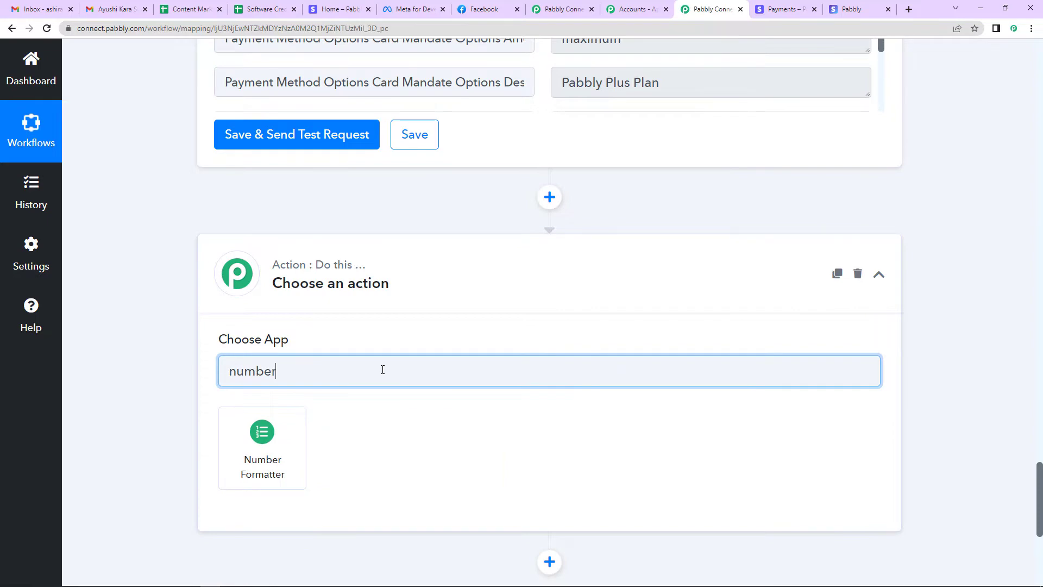
click(261, 449)
click(255, 441)
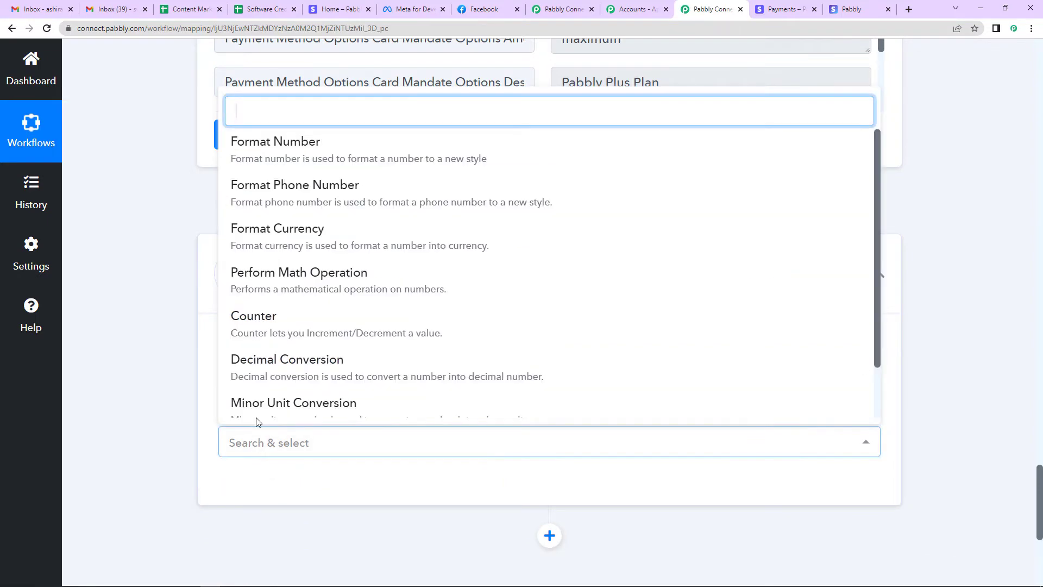
click(259, 291)
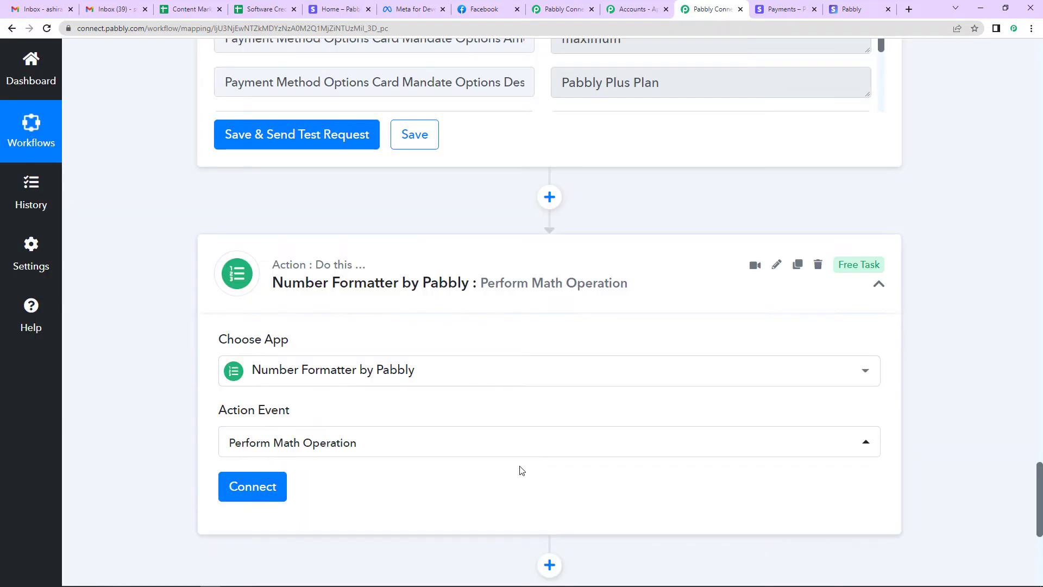
scroll(344, 444, down, 3)
click(253, 333)
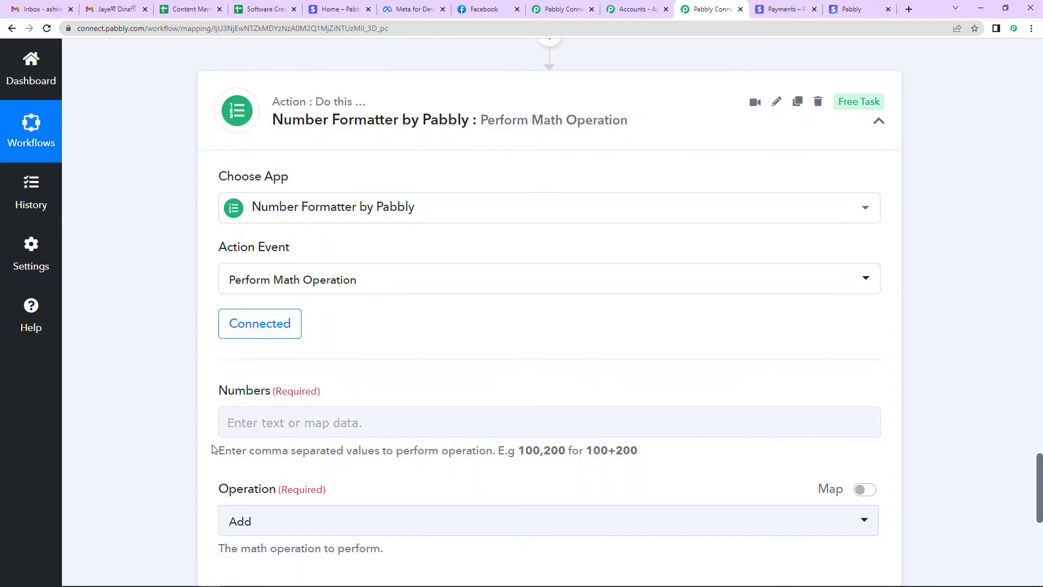
scroll(396, 326, down, 2)
Map the Stripe New Refund's Amount Refunded (3500000) into the Numbers field
click(272, 312)
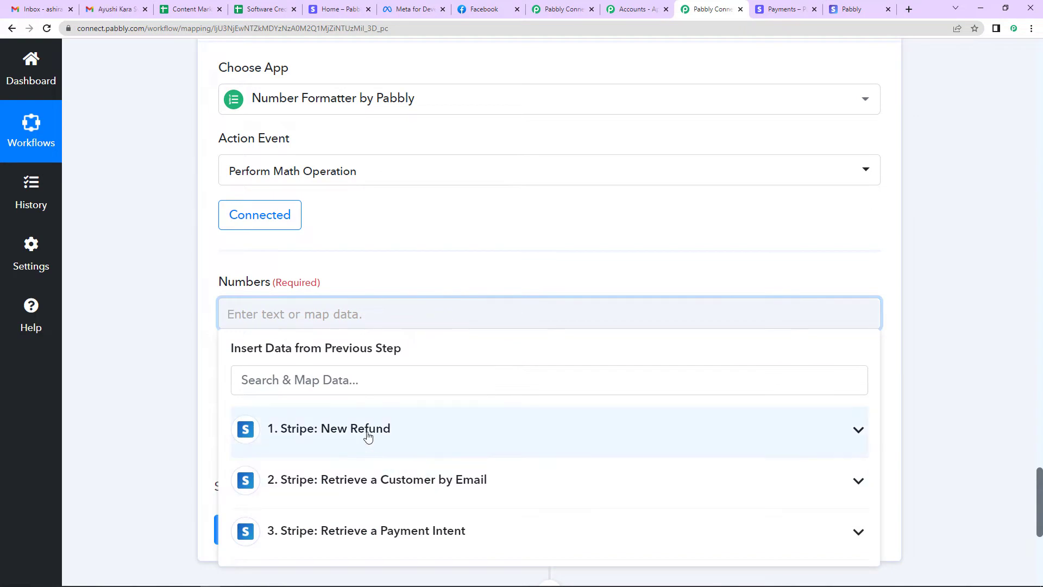
click(366, 430)
scroll(433, 473, down, 3)
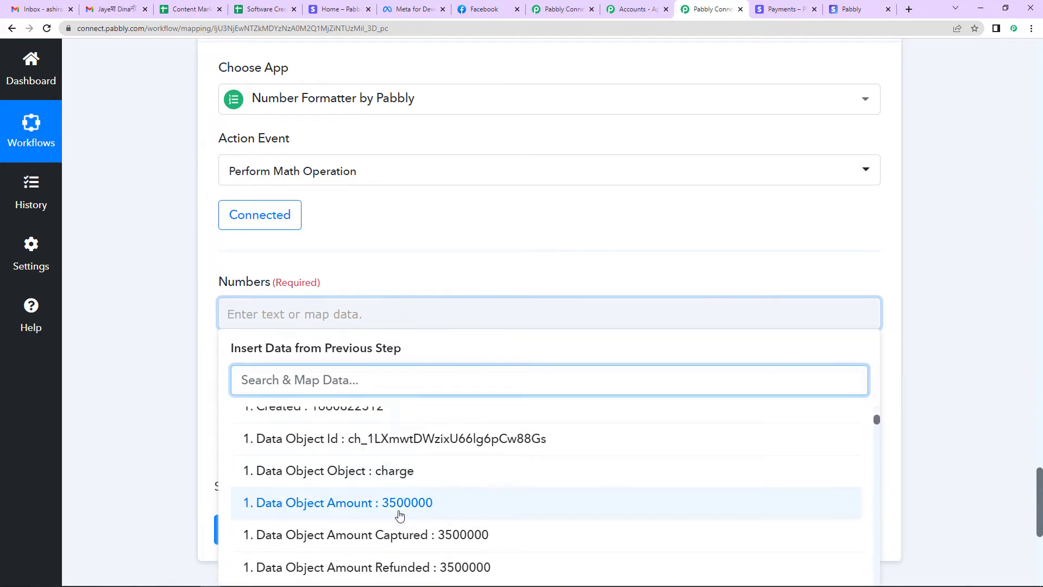
click(263, 565)
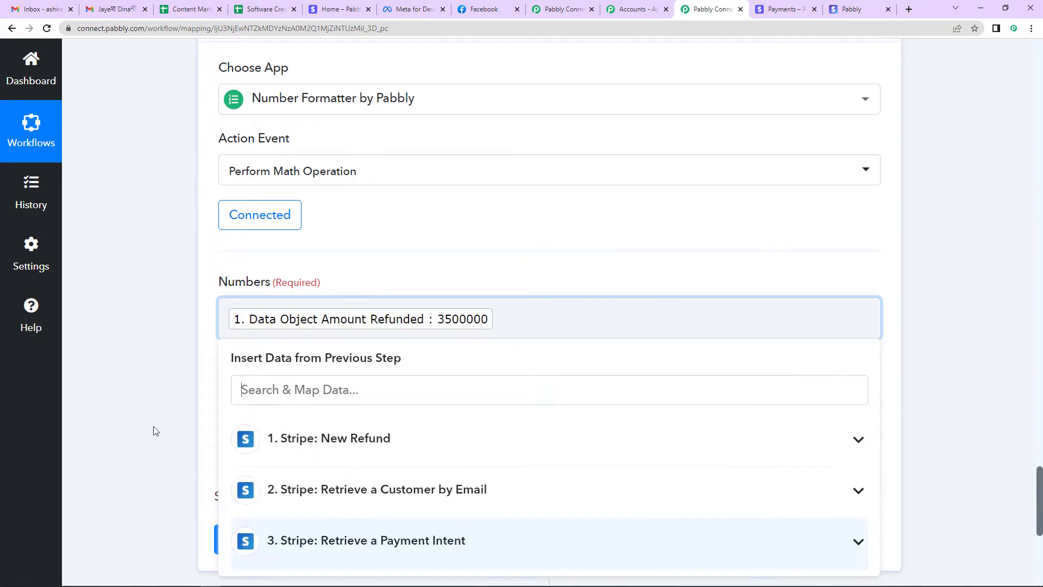
click(107, 323)
click(525, 324)
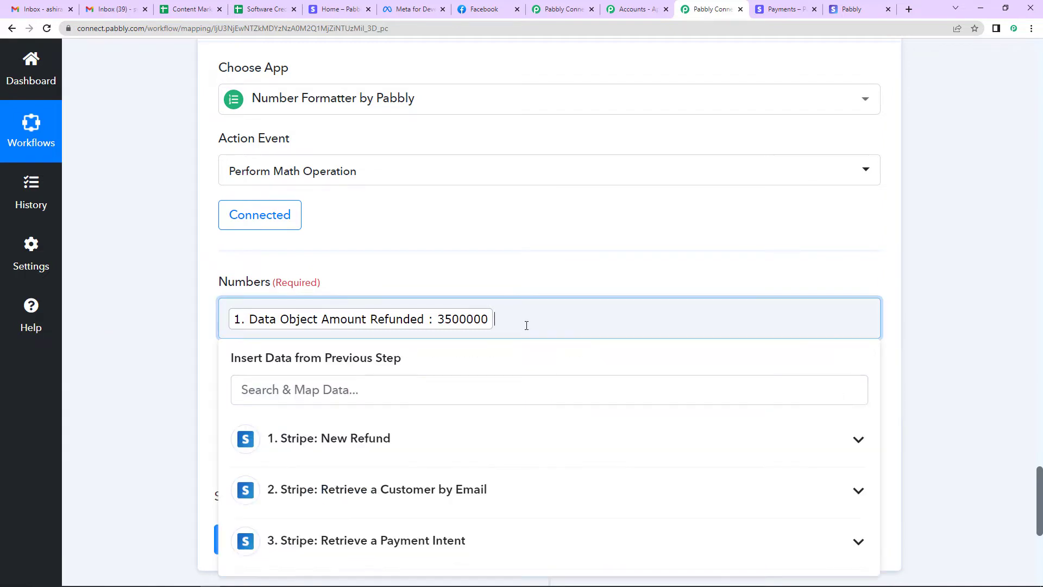
Append ',100' to the amount, set Operation to Divide, and test to get 35000
text(,100)
click(183, 323)
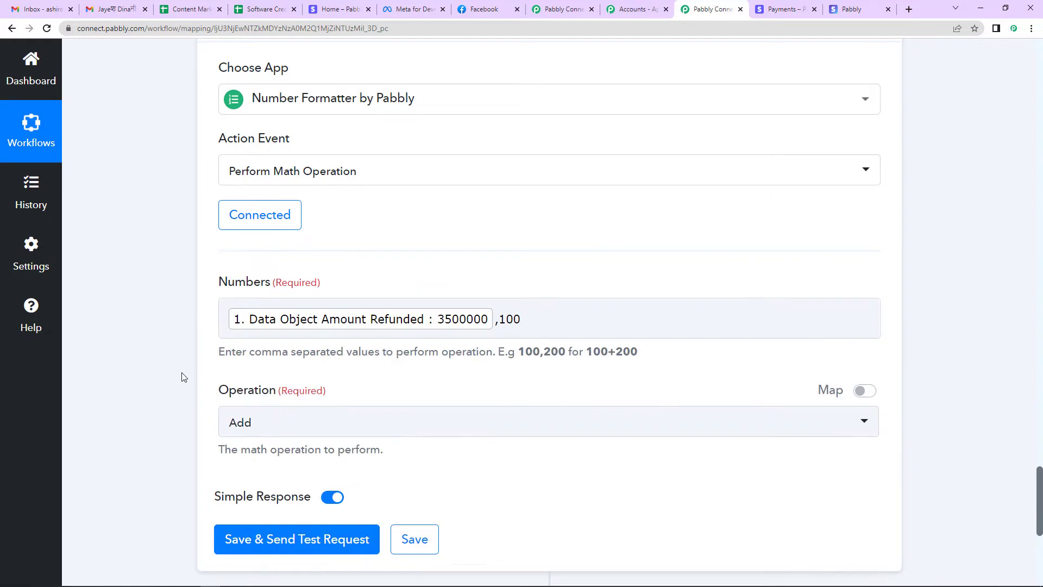
click(291, 435)
click(282, 352)
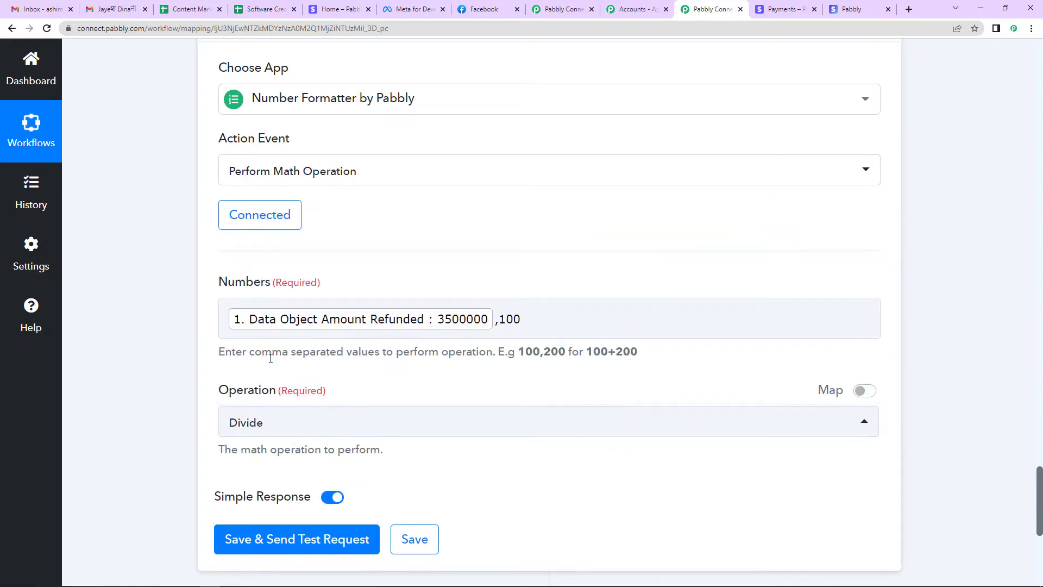
click(307, 551)
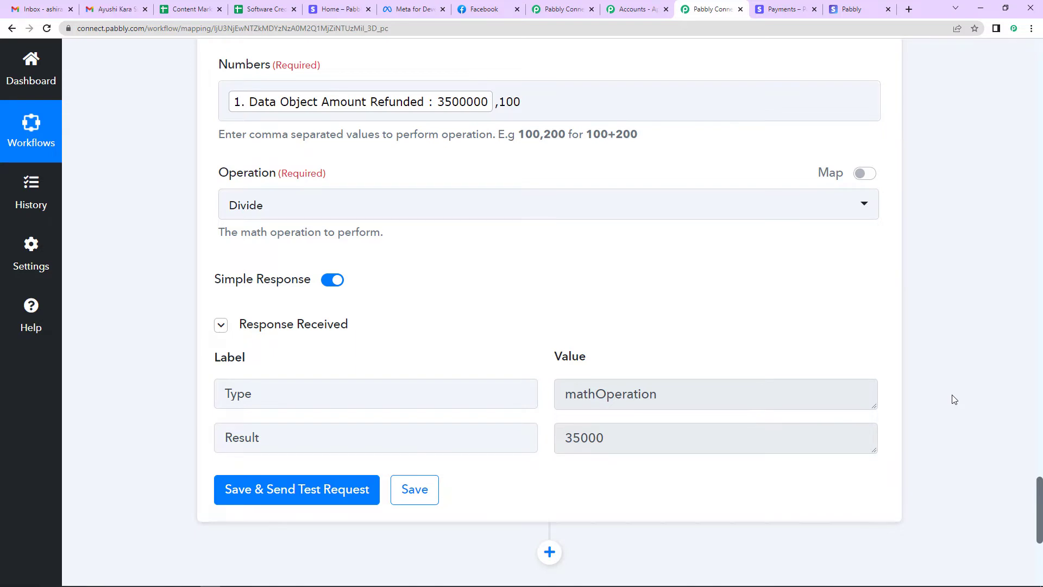
scroll(954, 400, down, 4)
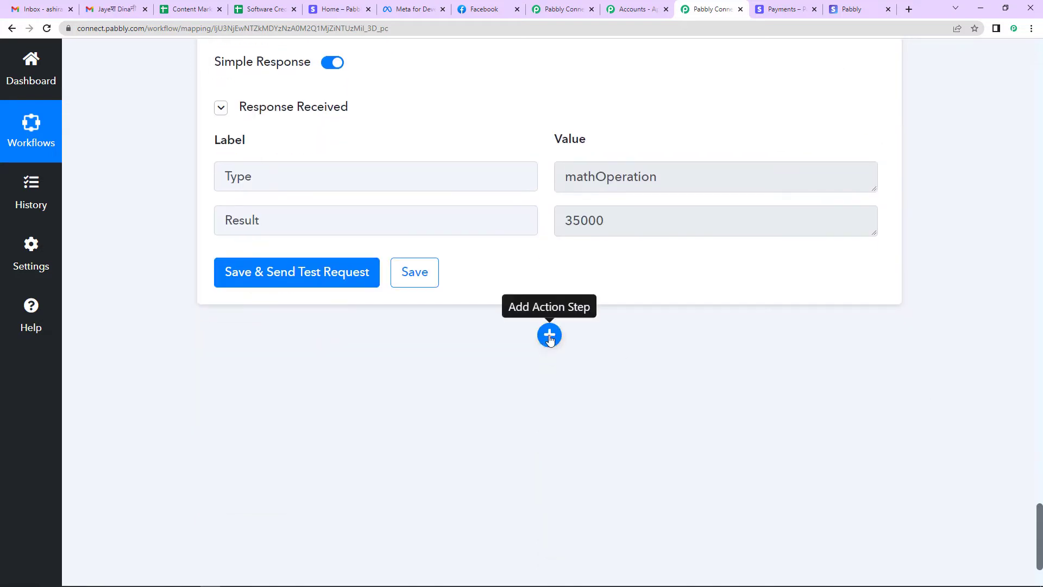
Add a WhatsApp Cloud API step with the Send Template Message action
click(549, 335)
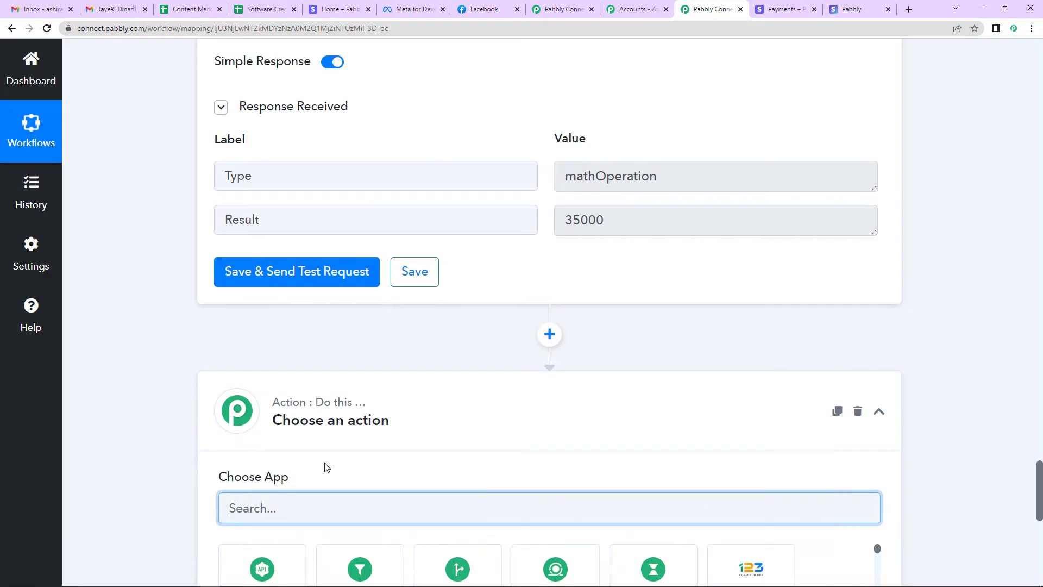
text(what)
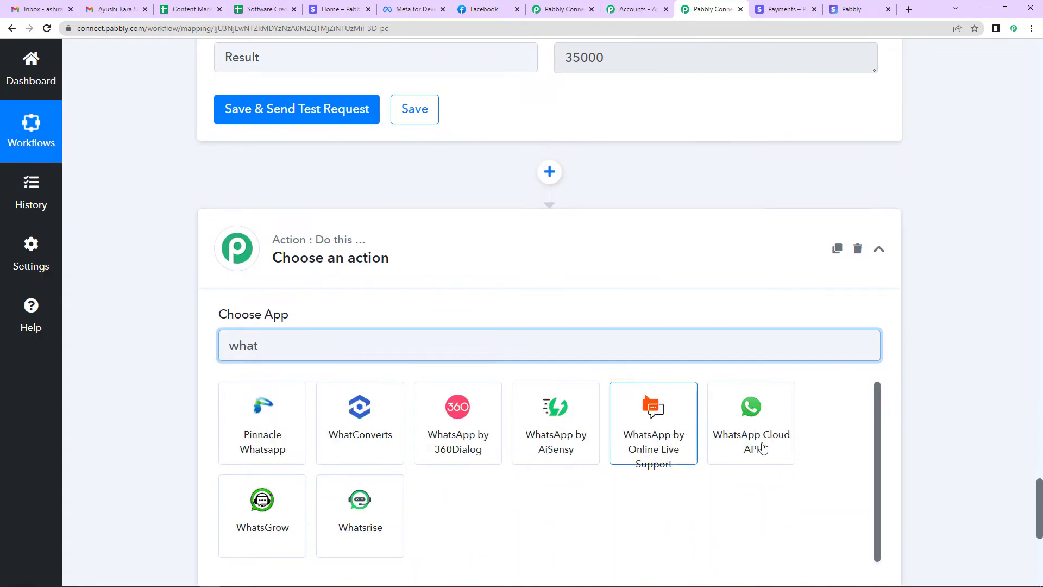
click(767, 442)
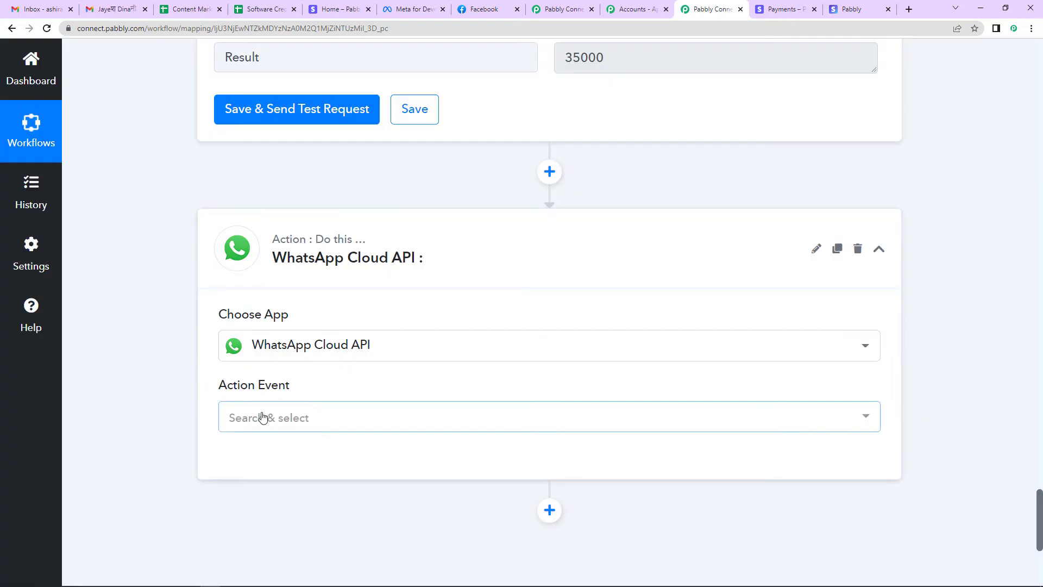
click(262, 417)
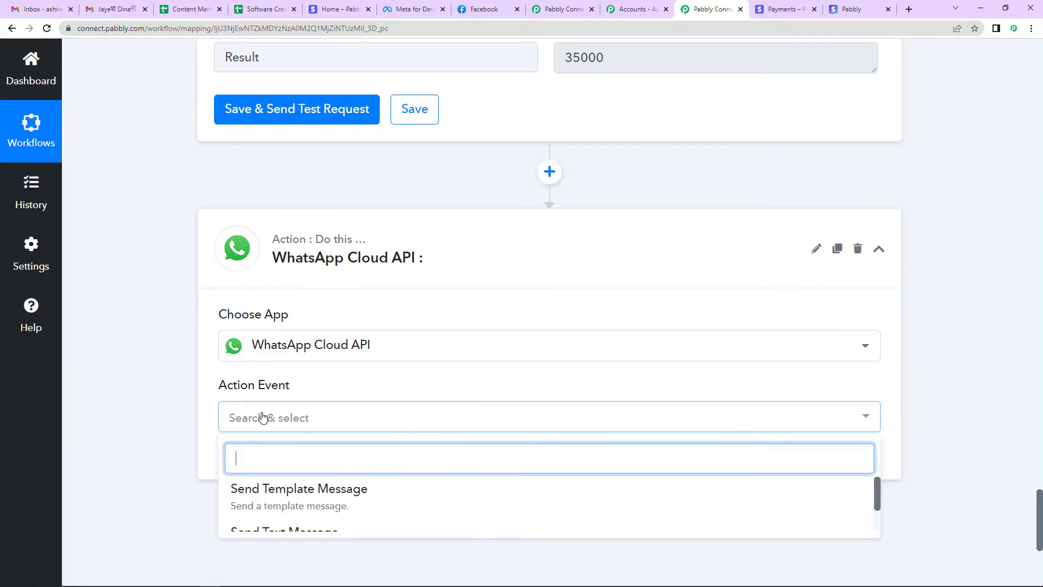
click(308, 500)
scroll(610, 391, down, 1)
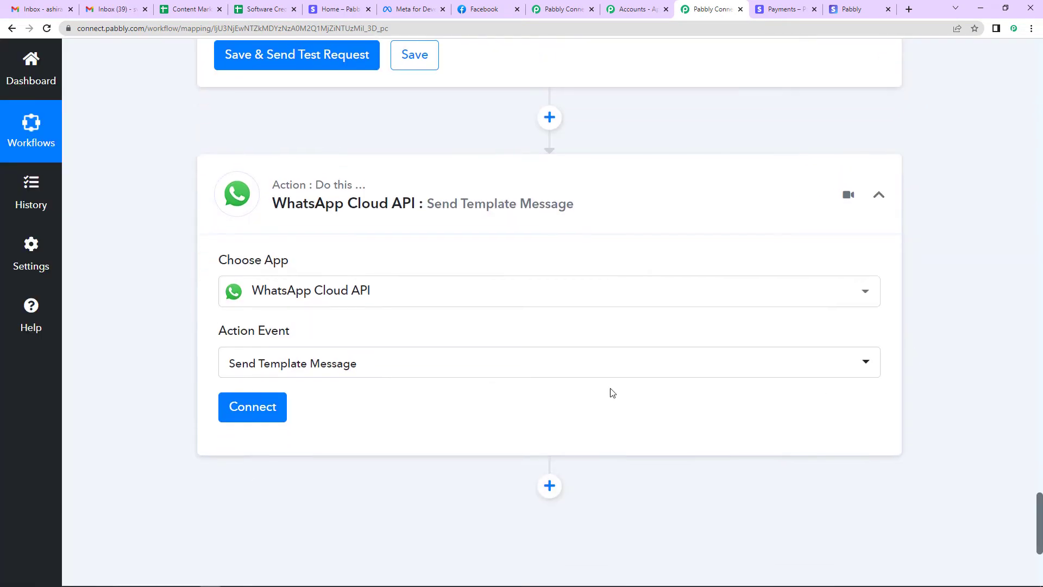
Start a new WhatsApp Cloud API account connection, WhatsApp Cloud API #126
click(285, 419)
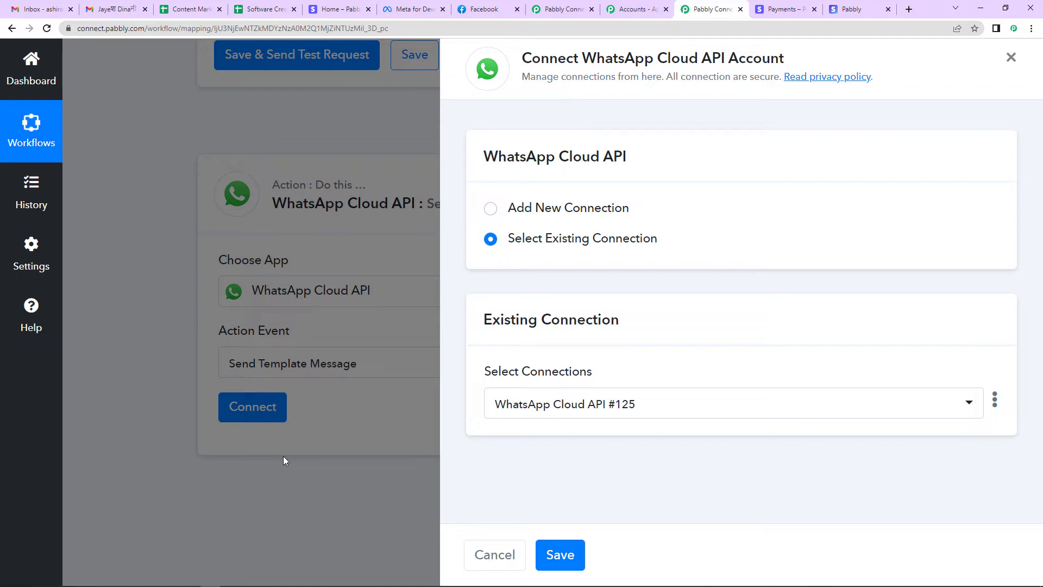
click(491, 209)
scroll(693, 301, down, 3)
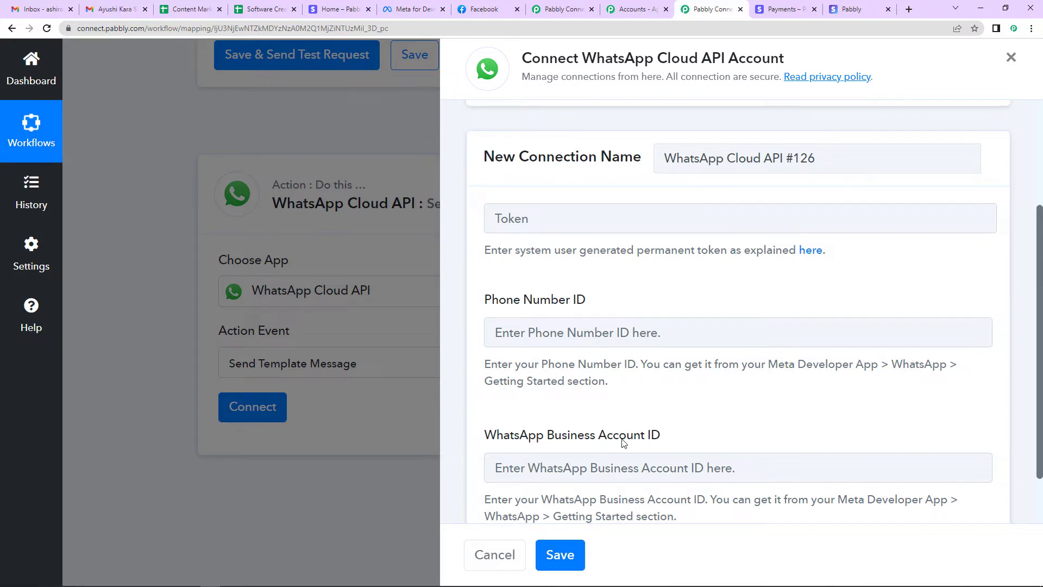
Open MyConnectMsg App from My Apps in Meta for Developers and expand its WhatsApp options
click(413, 10)
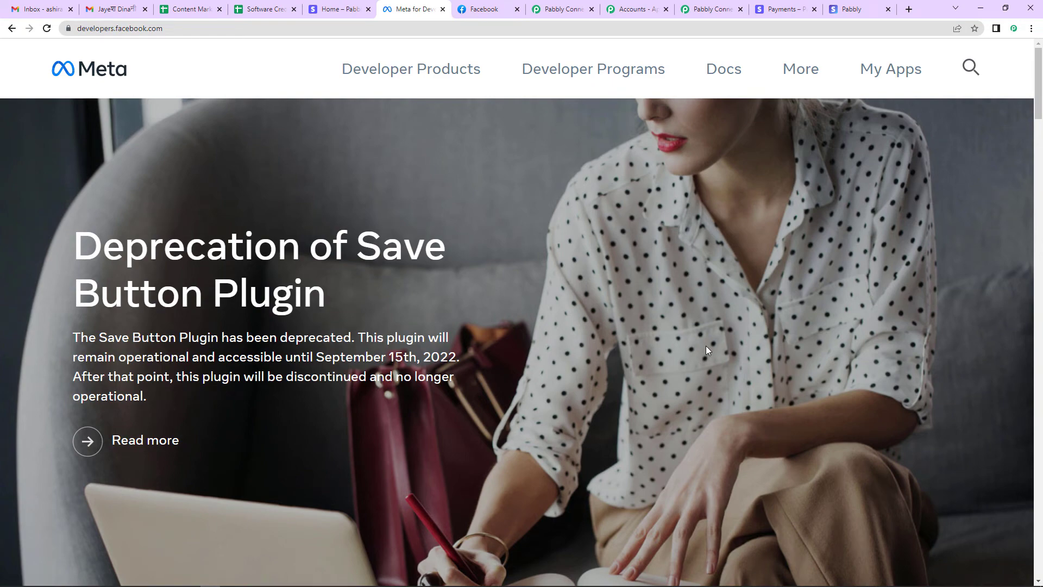
click(880, 70)
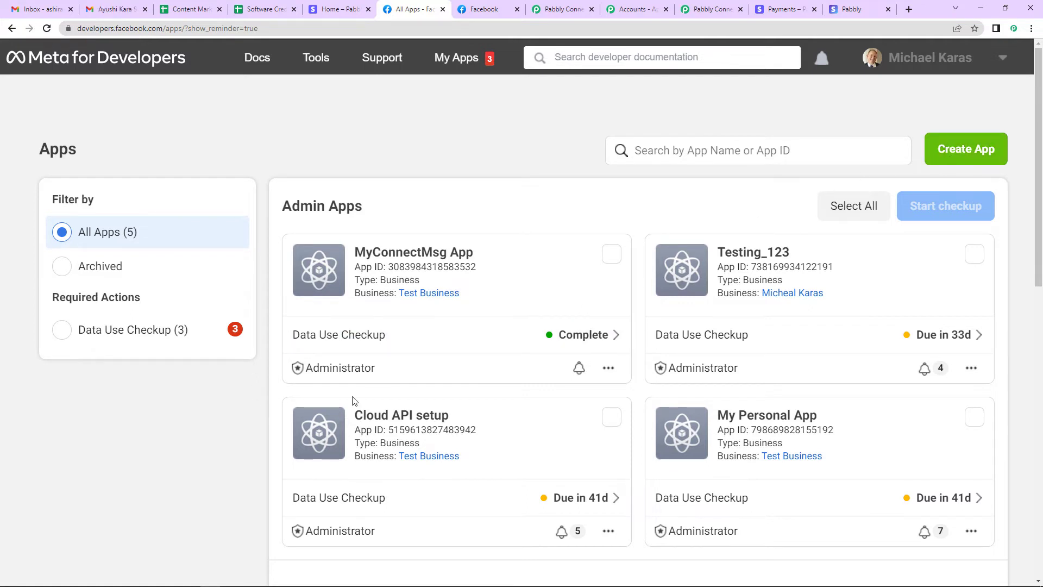
click(398, 255)
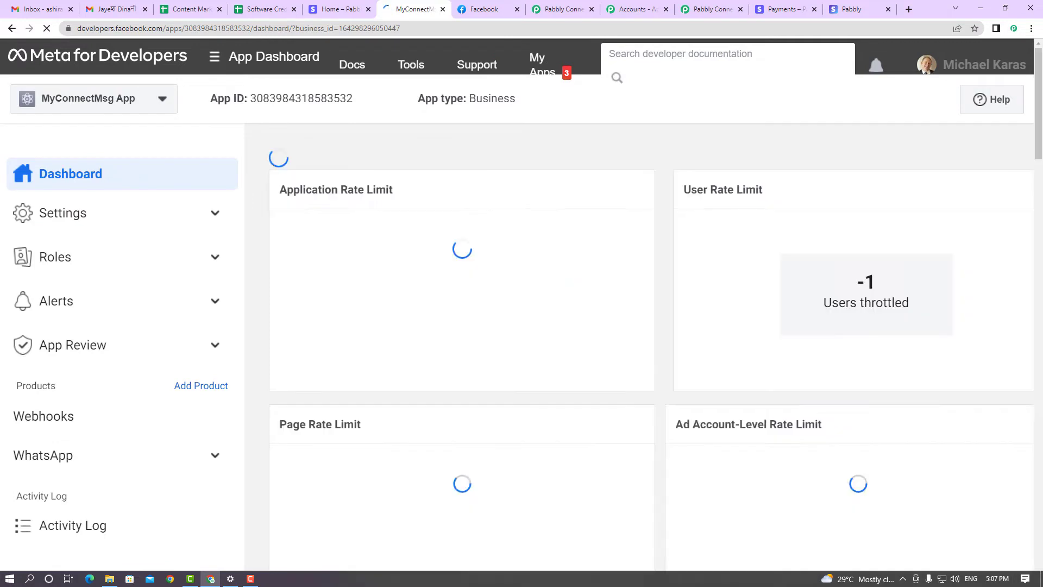
click(157, 477)
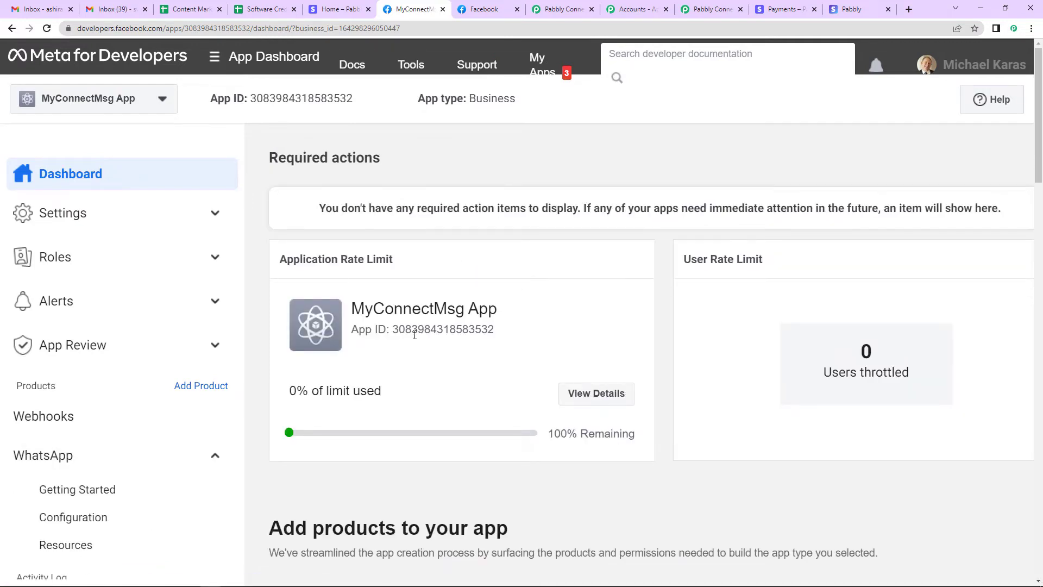
scroll(186, 449, down, 2)
scroll(142, 379, down, 1)
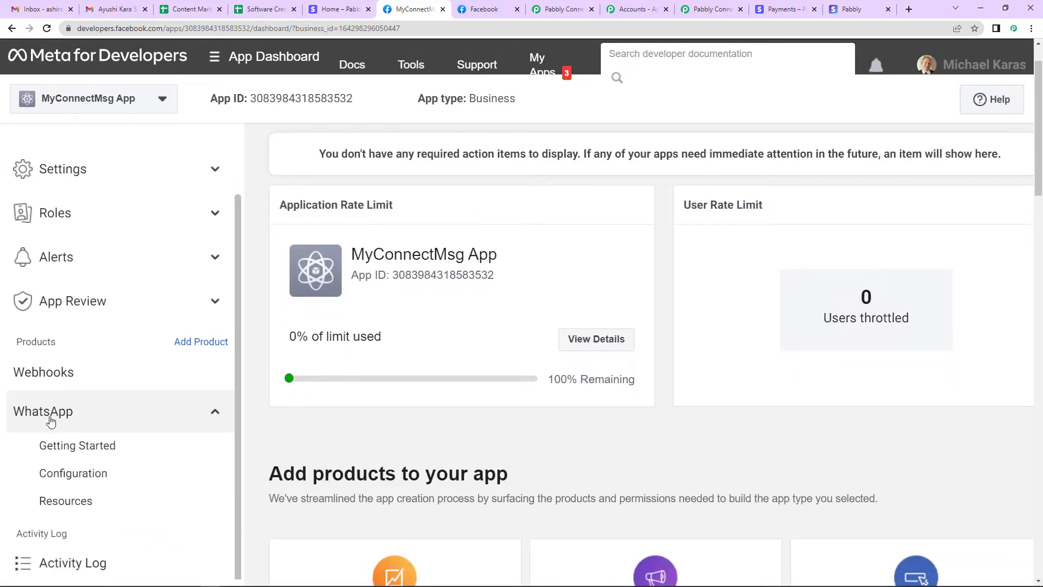
click(76, 446)
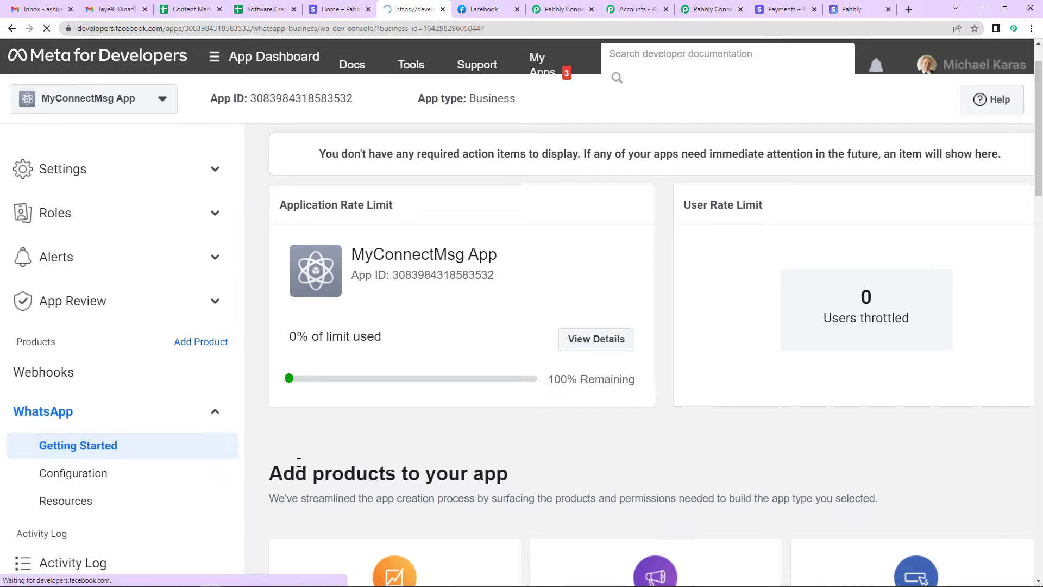
scroll(682, 298, down, 2)
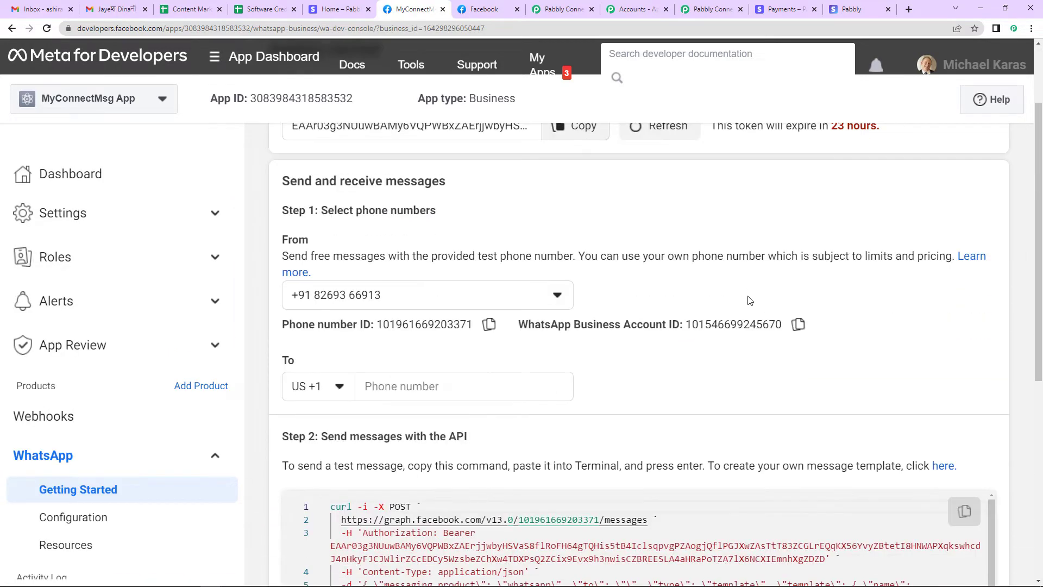
scroll(512, 261, up, 1)
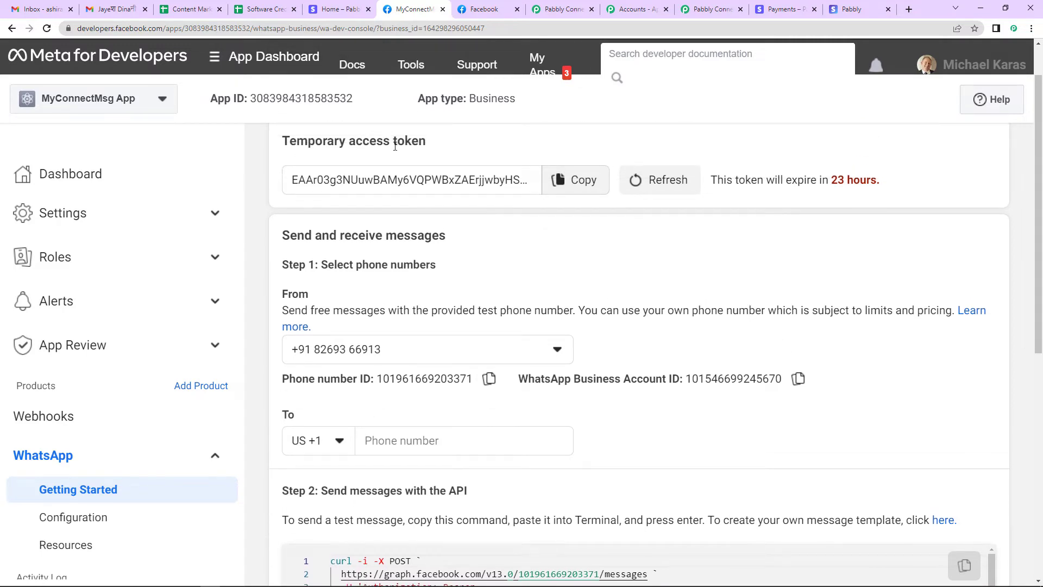
scroll(313, 266, down, 2)
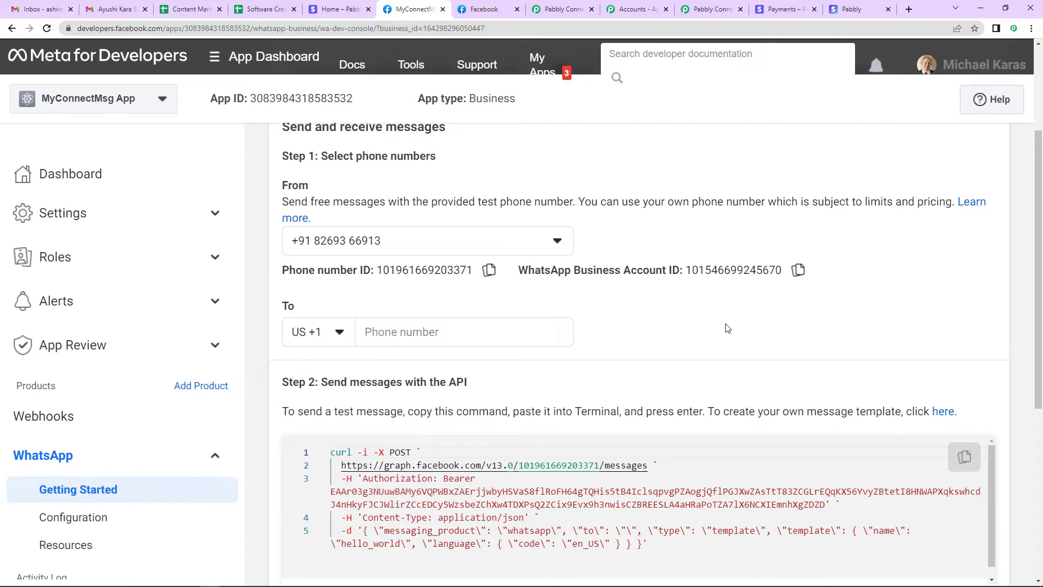
scroll(677, 342, up, 3)
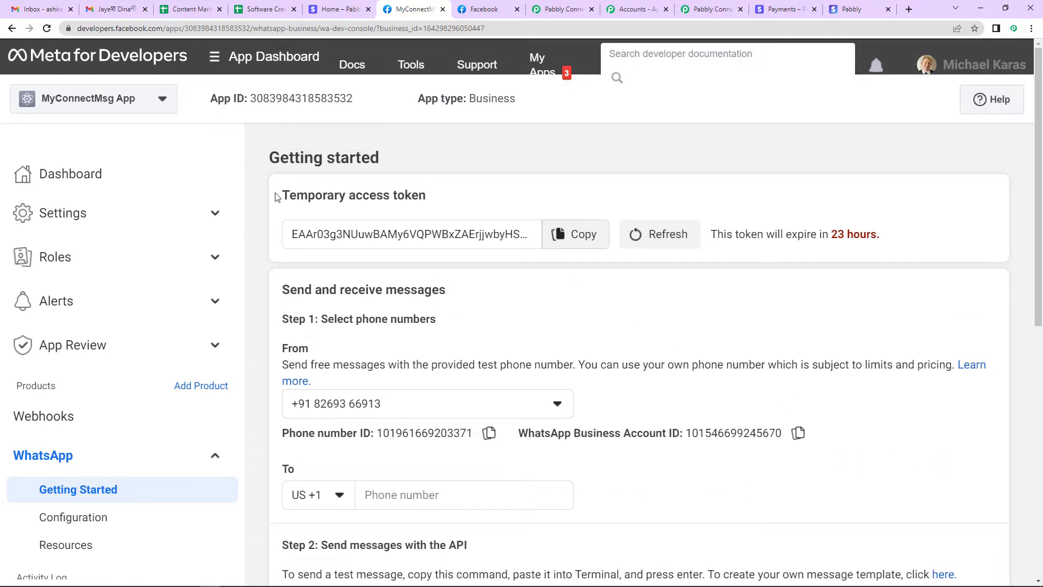
drag(275, 196, 424, 203)
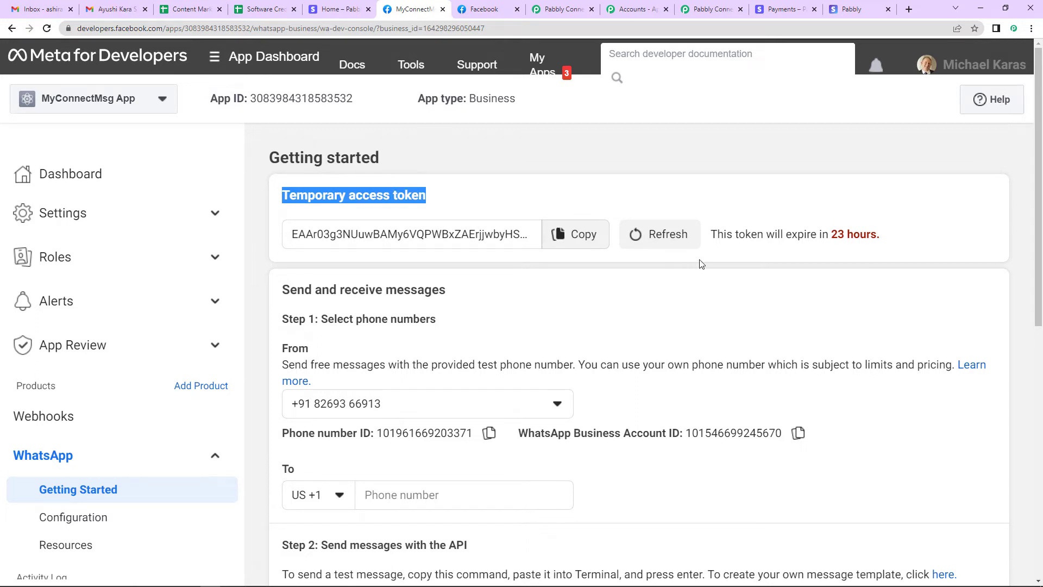
drag(710, 236, 896, 256)
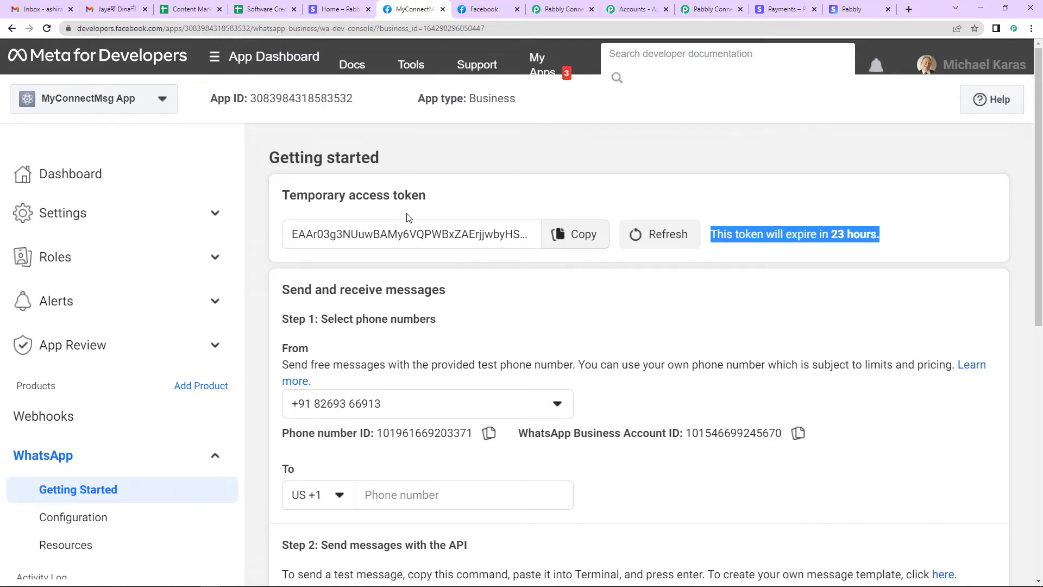
Copy the temporary access token and phone number ID from Meta into Pabbly's Token and Phone Number ID fields
click(575, 234)
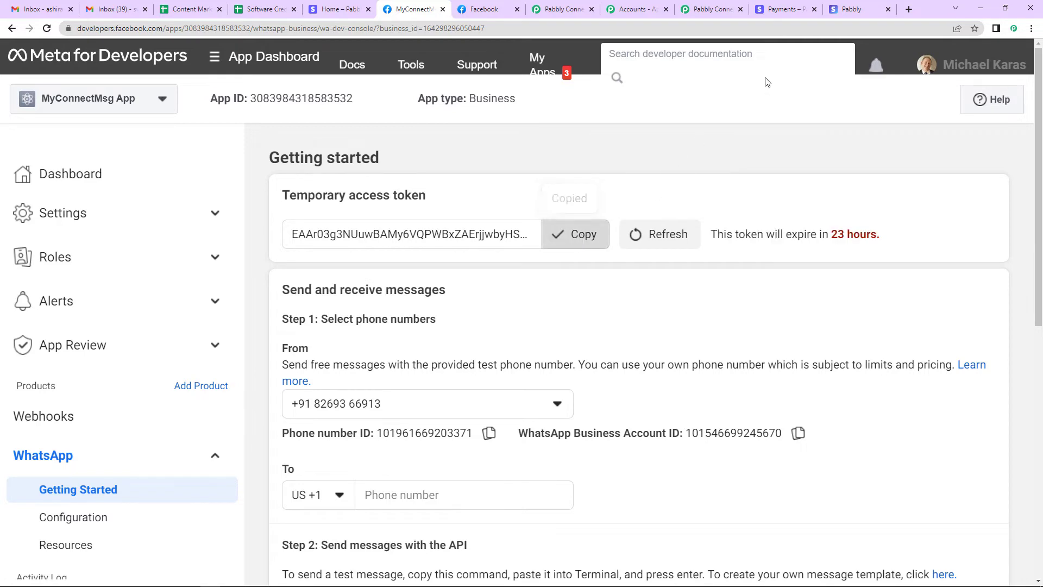
click(711, 9)
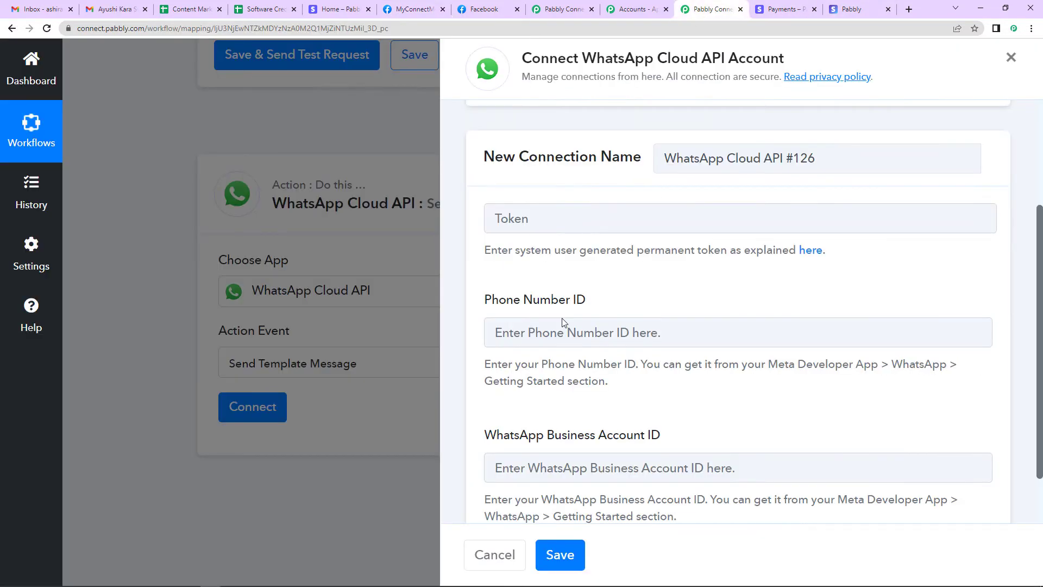
click(507, 213)
key(ctrl+v)
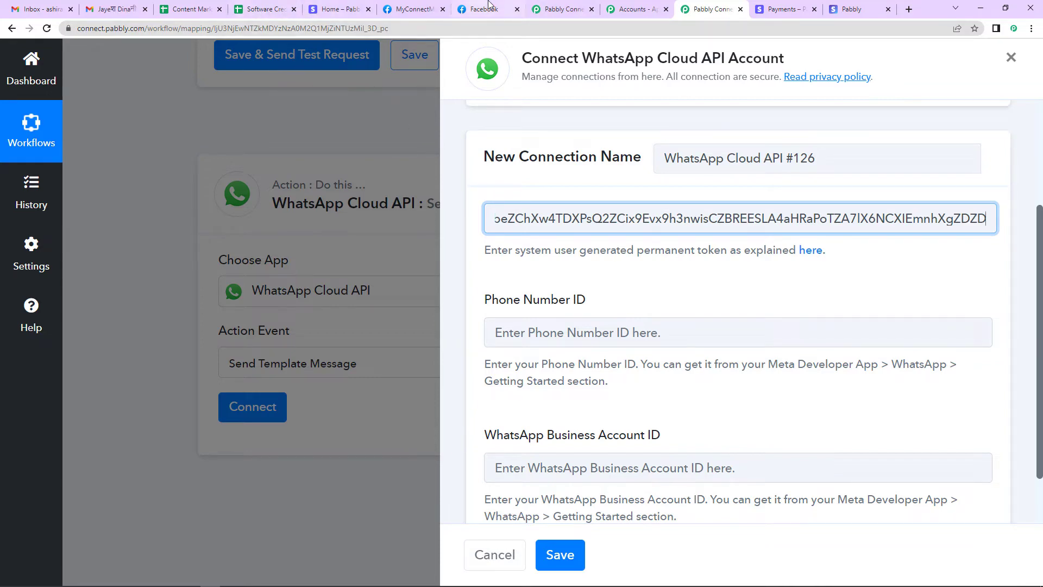
click(417, 9)
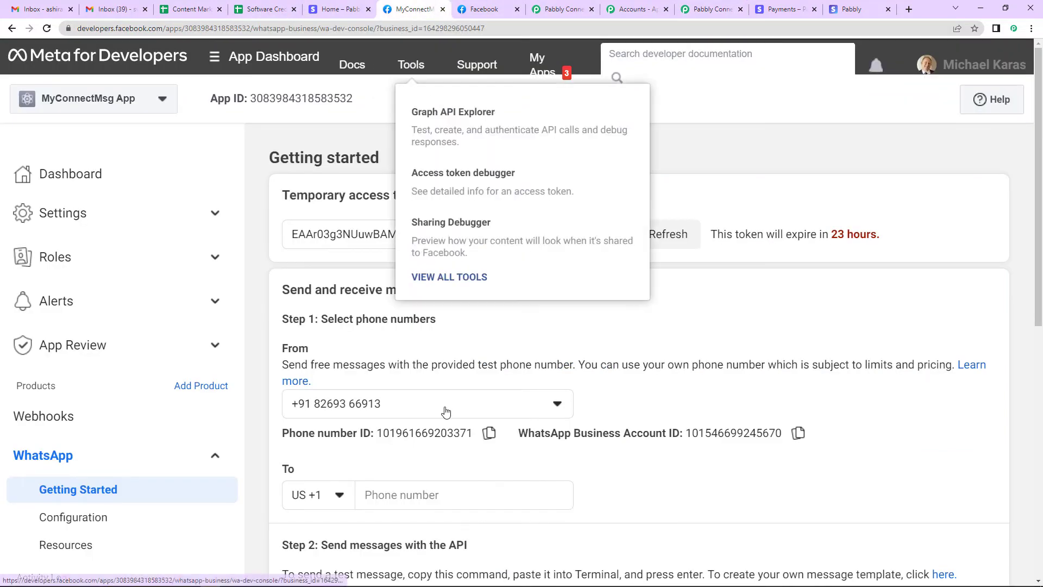
scroll(445, 411, down, 1)
click(489, 379)
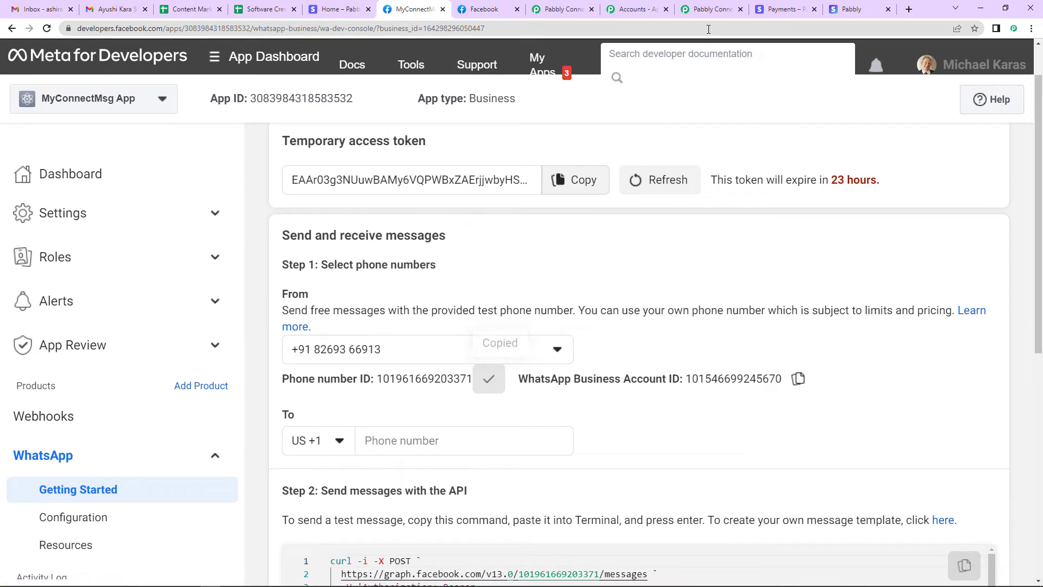
click(700, 9)
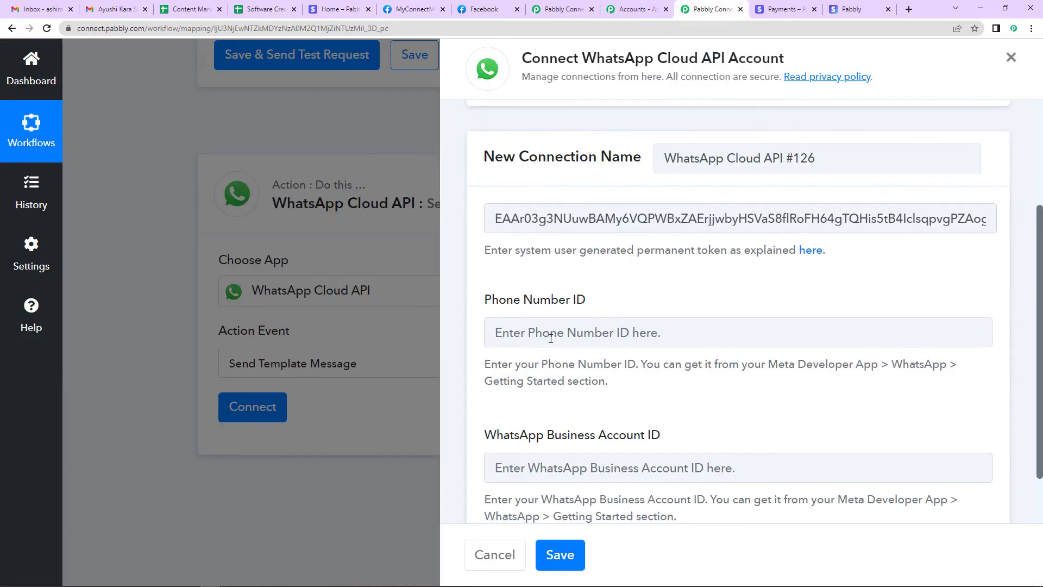
click(551, 338)
key(ctrl+v)
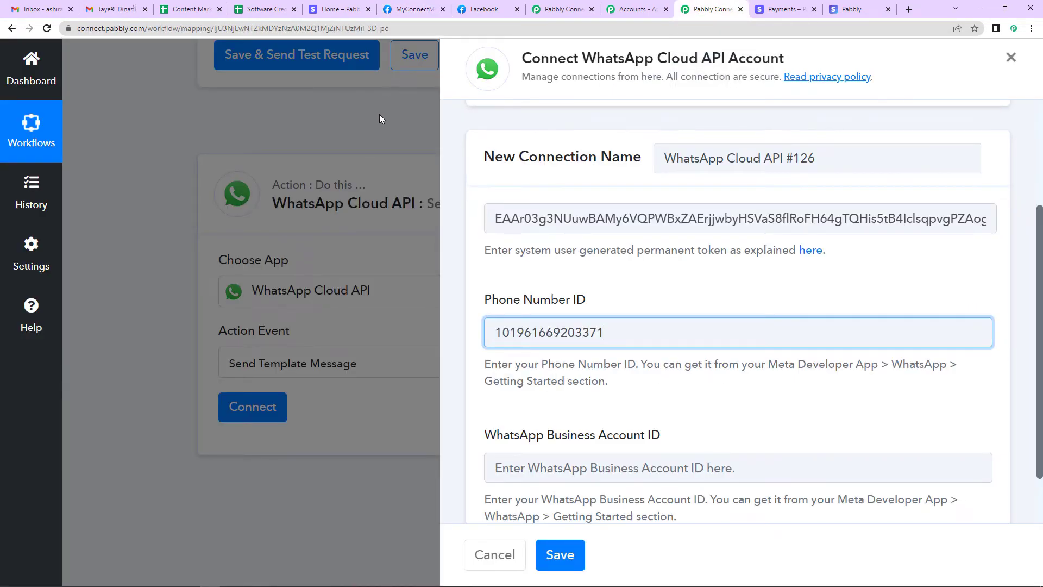
Fill in the WhatsApp Business Account ID from Meta and save the connection
click(410, 10)
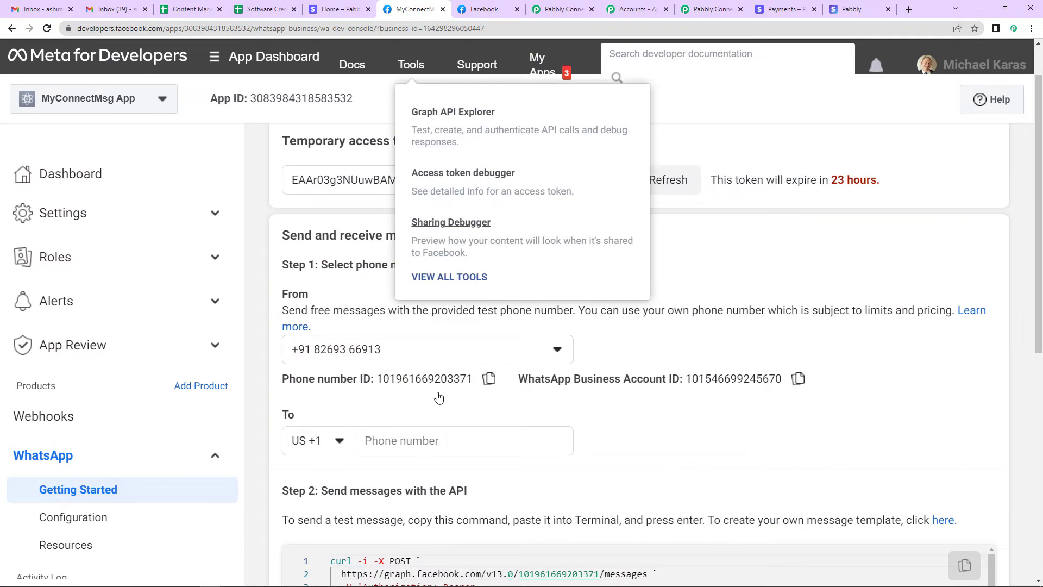
click(790, 378)
click(582, 468)
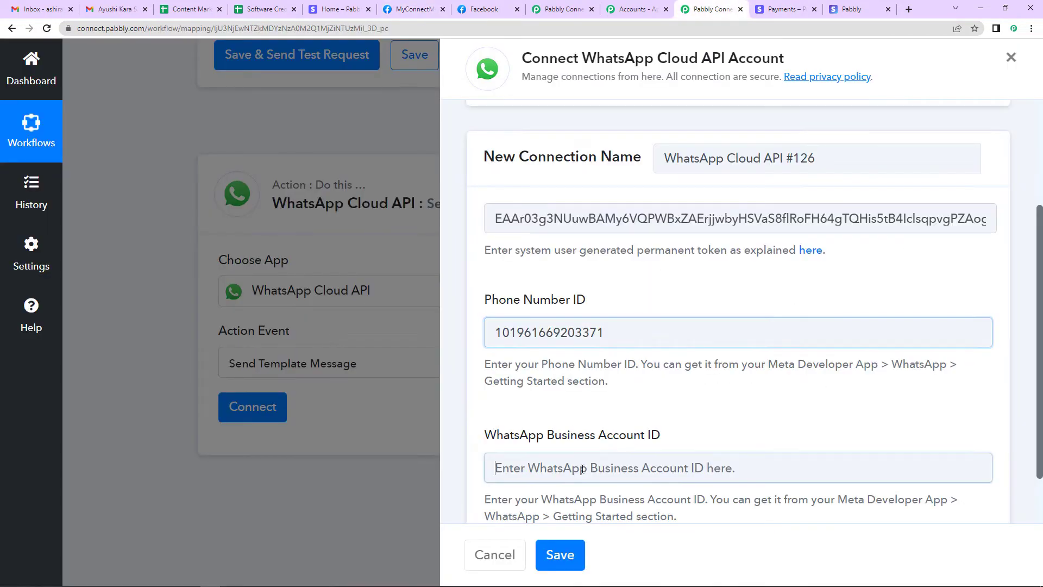
key(ctrl+v)
click(559, 553)
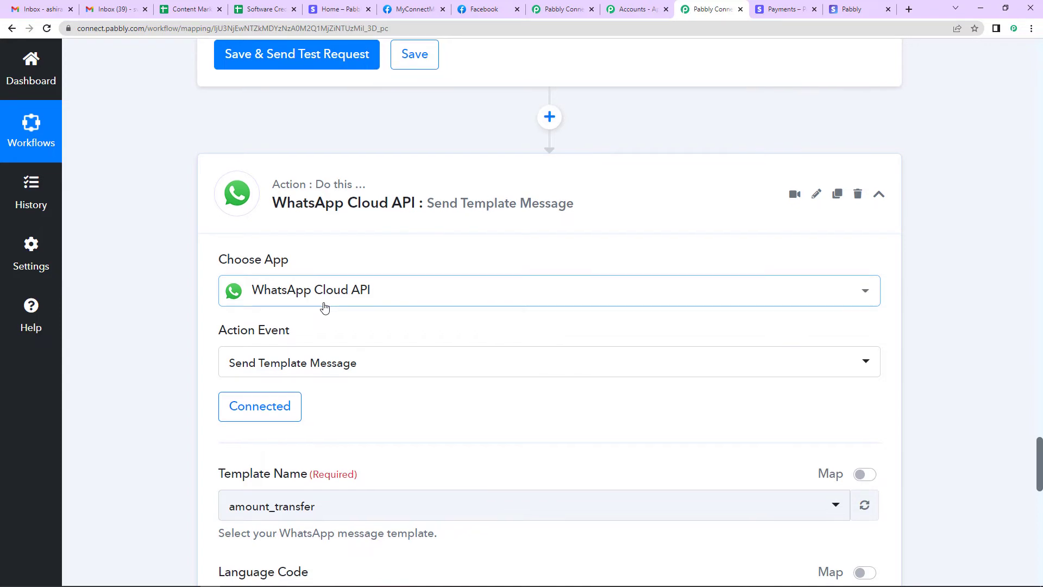
scroll(325, 308, down, 6)
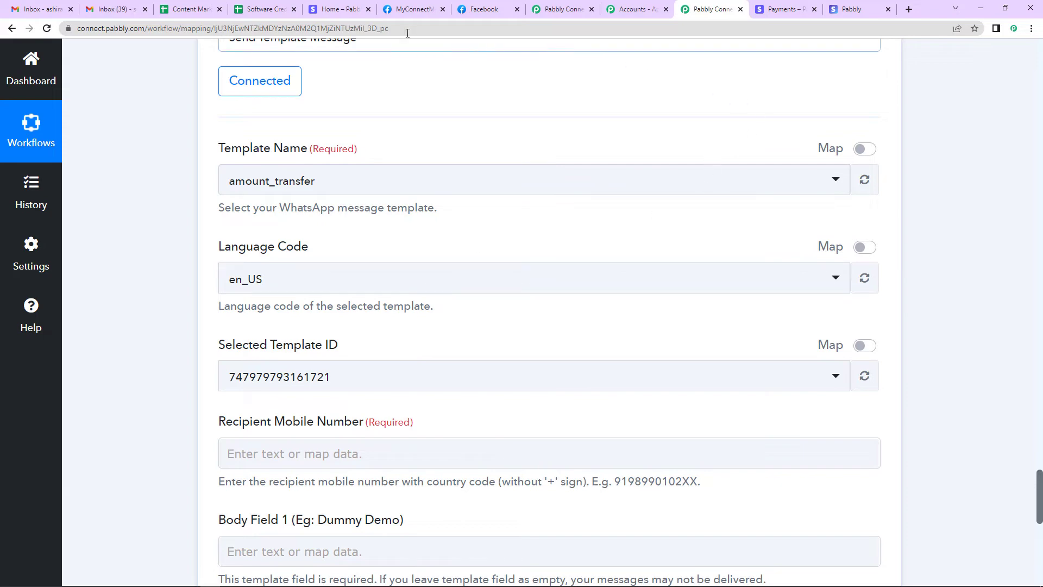
Follow the Step 2 'here' link on the Meta app page to open WhatsApp message templates
click(419, 9)
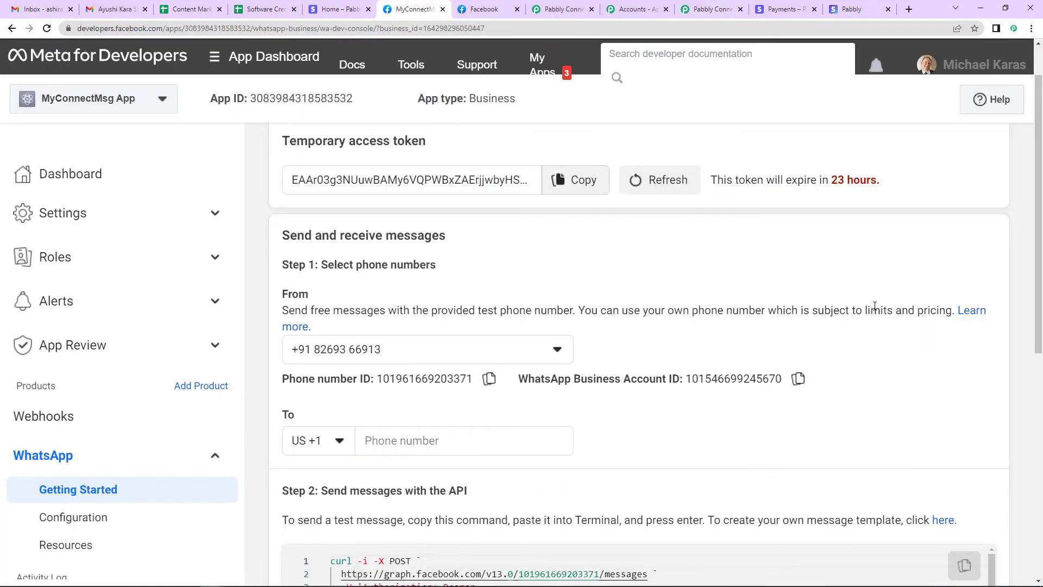
scroll(874, 306, down, 3)
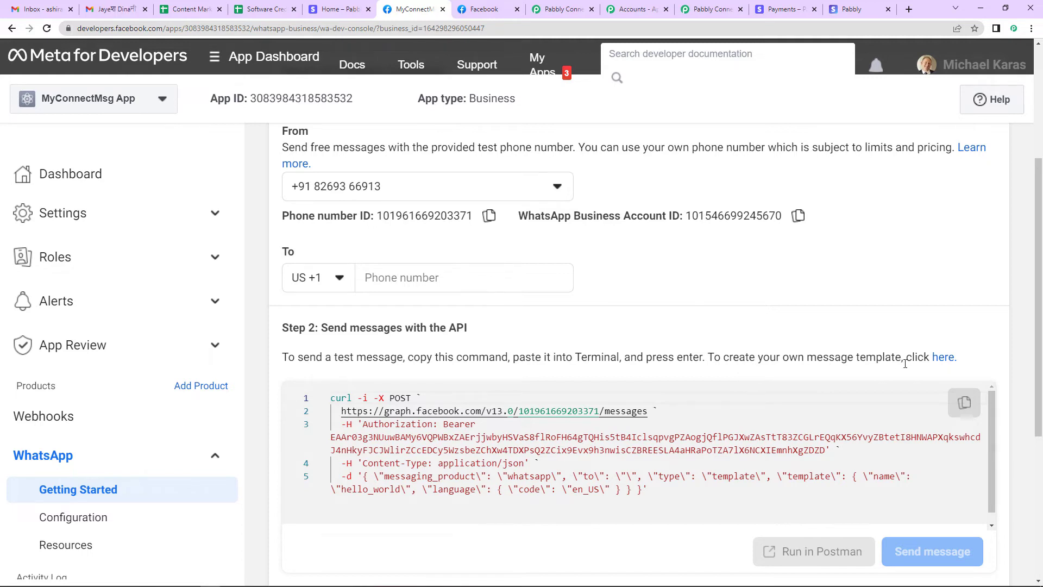
click(942, 357)
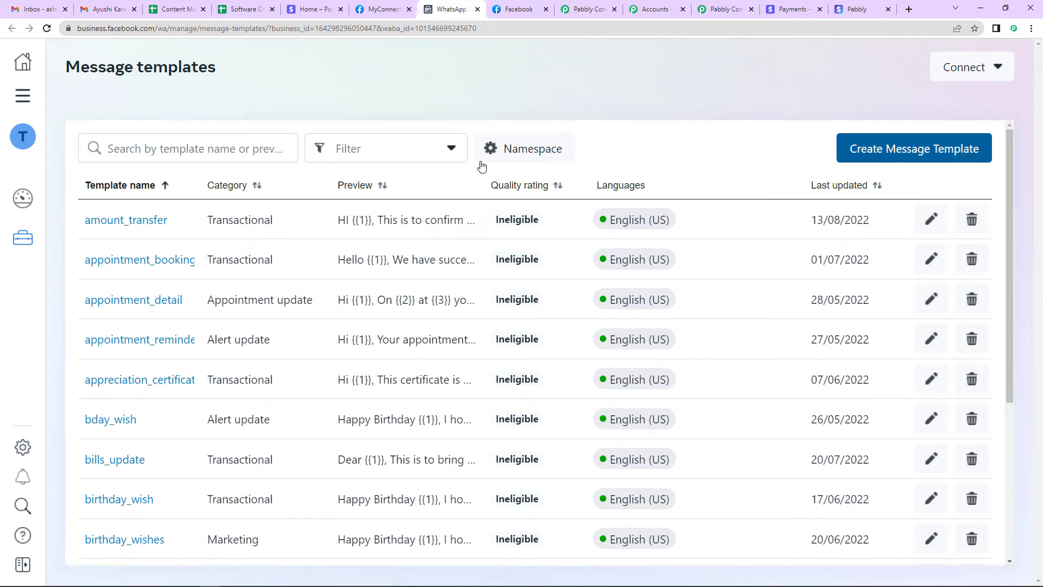
Search 'refun', review the refund_processed_final template body and preview, then return to Pabbly Connect
click(143, 147)
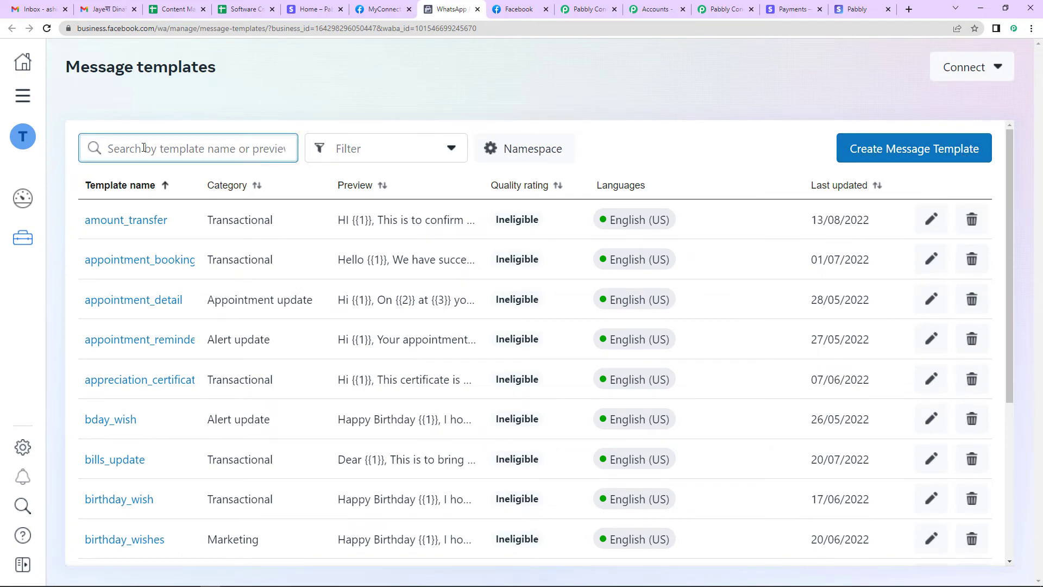
text(refun)
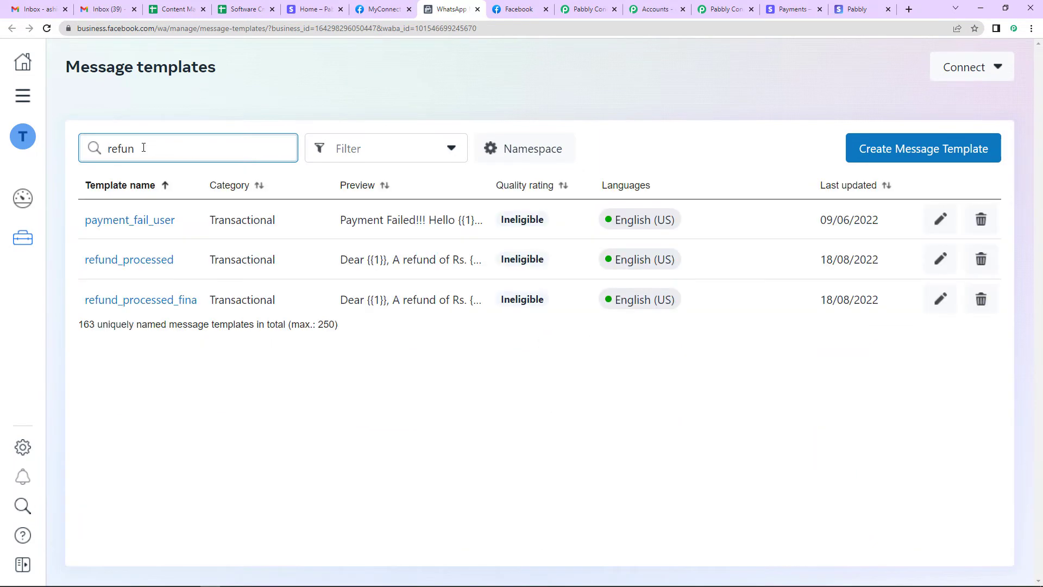
click(174, 305)
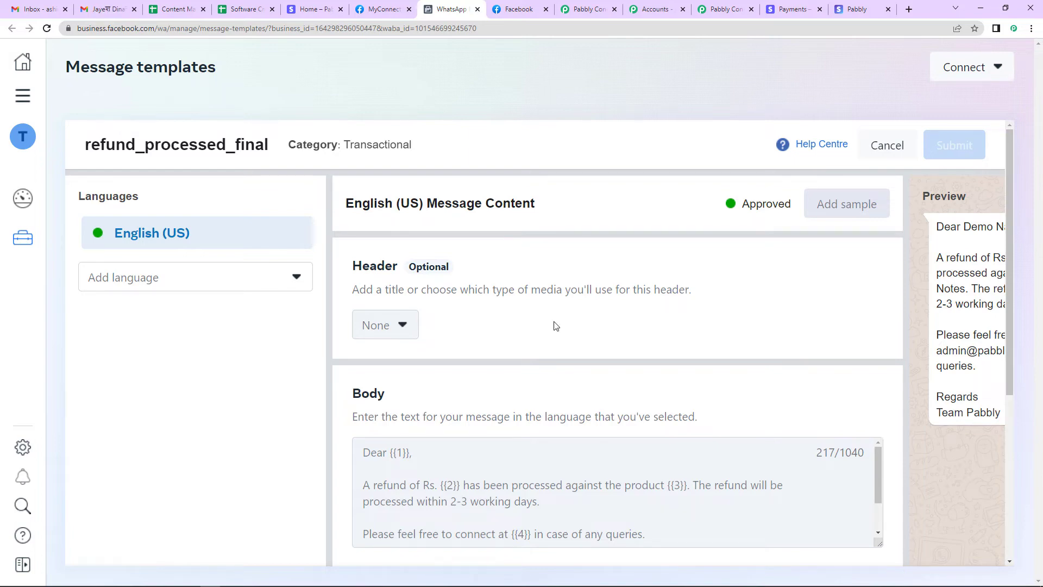
scroll(554, 326, down, 4)
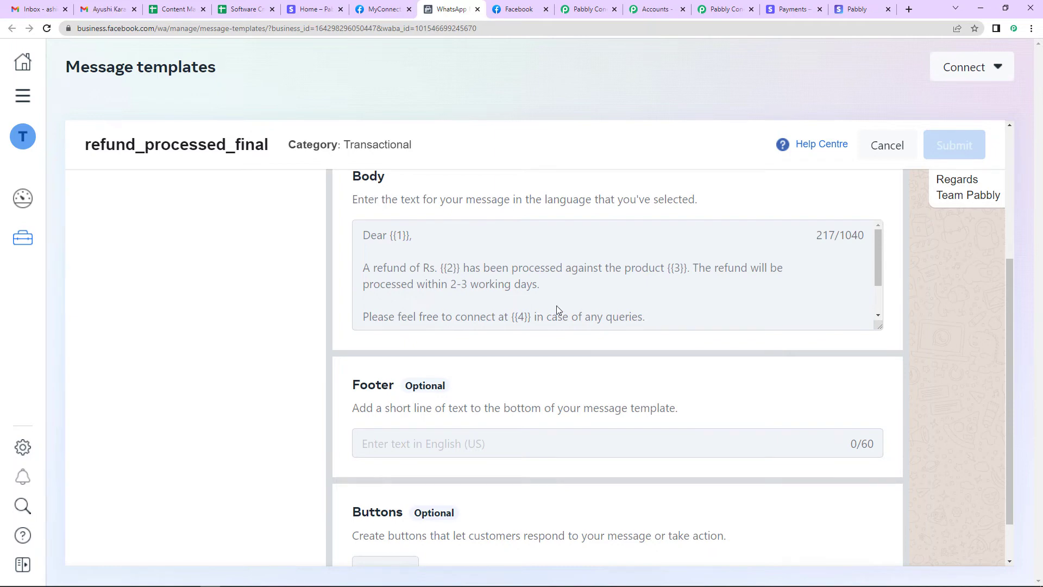
scroll(556, 295, down, 2)
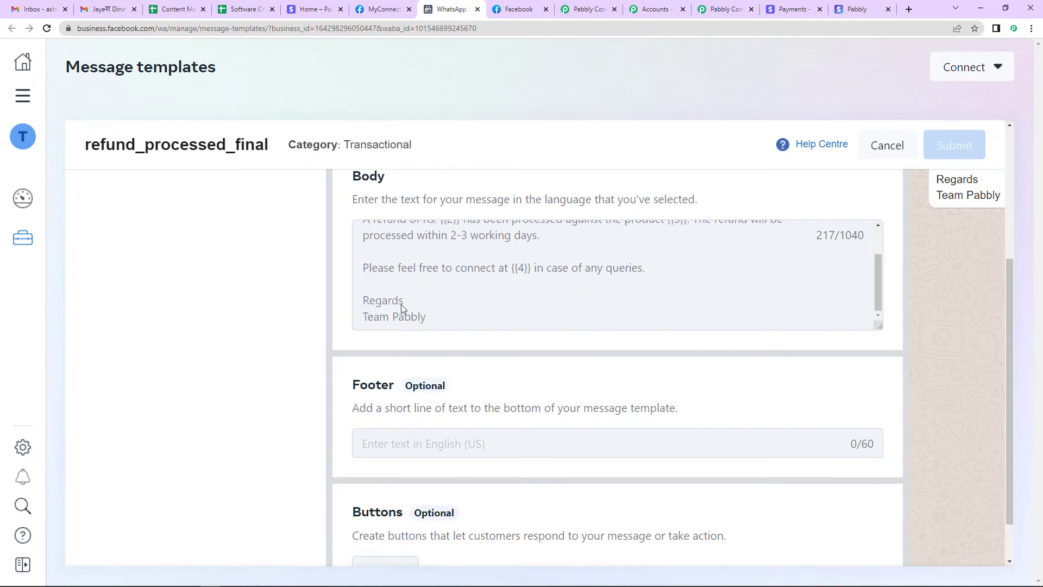
key(ctrl+minus)
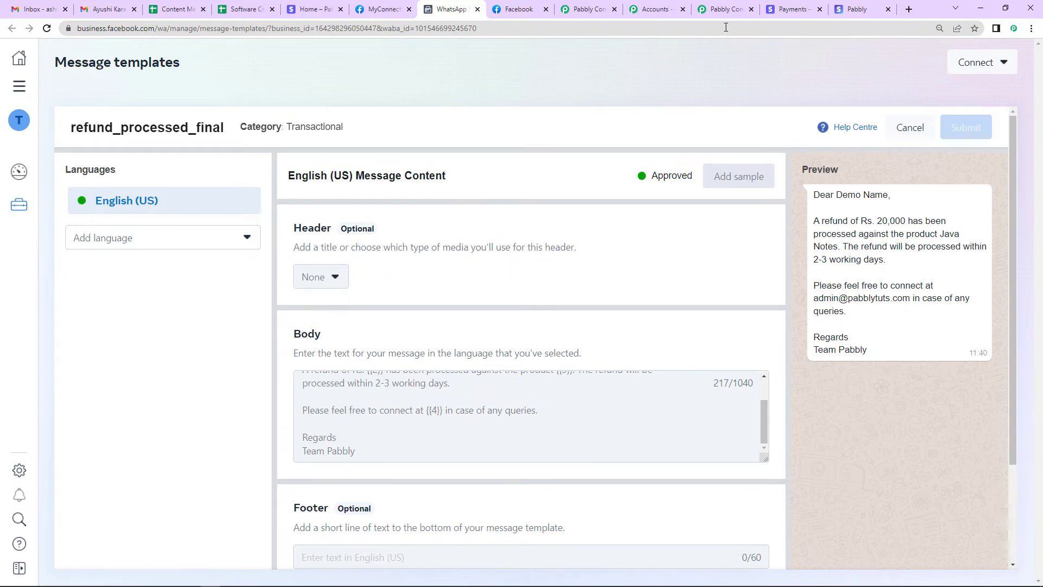
click(719, 9)
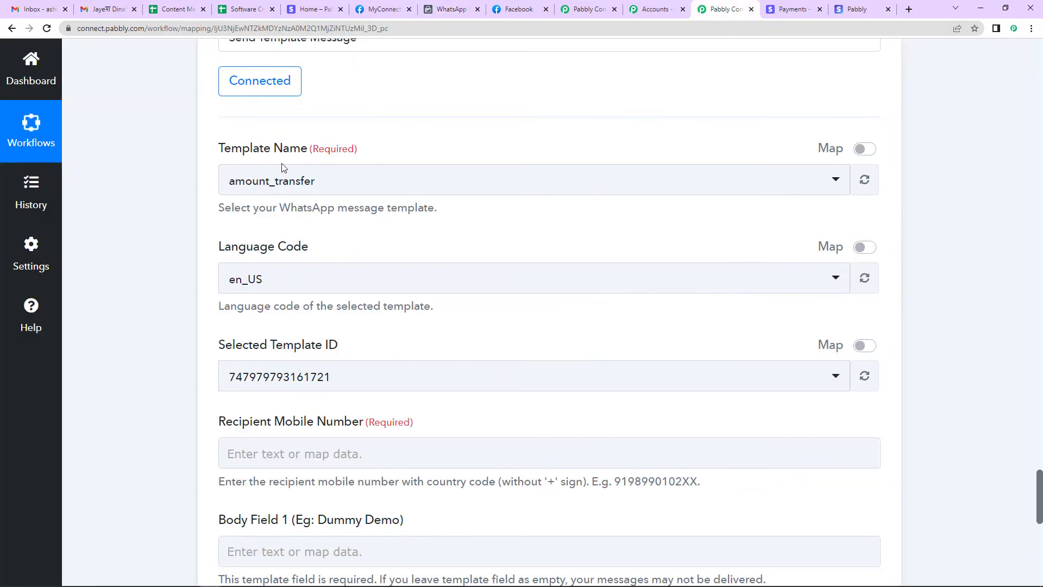
click(352, 182)
text(refund)
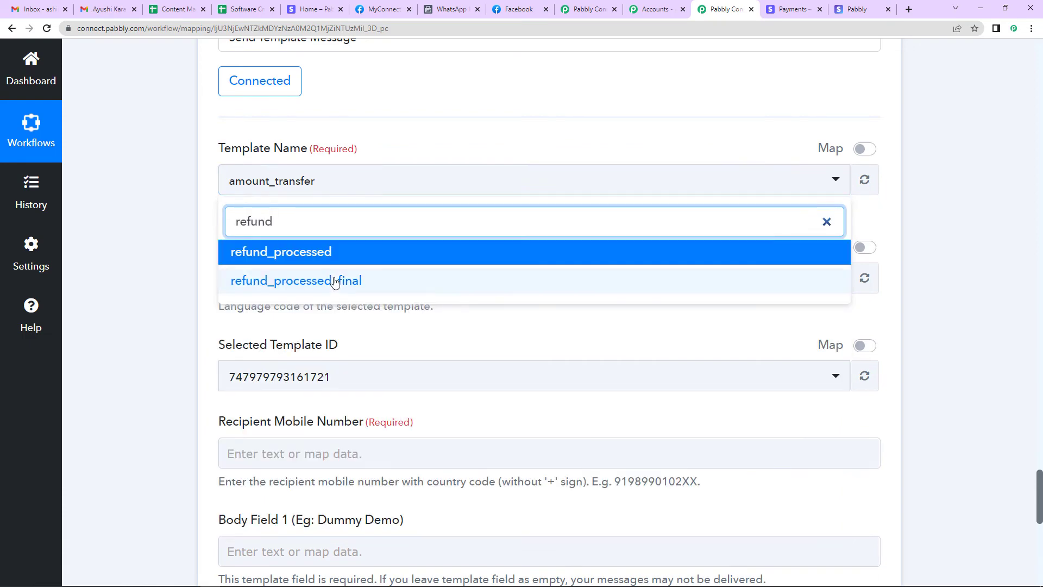
click(334, 280)
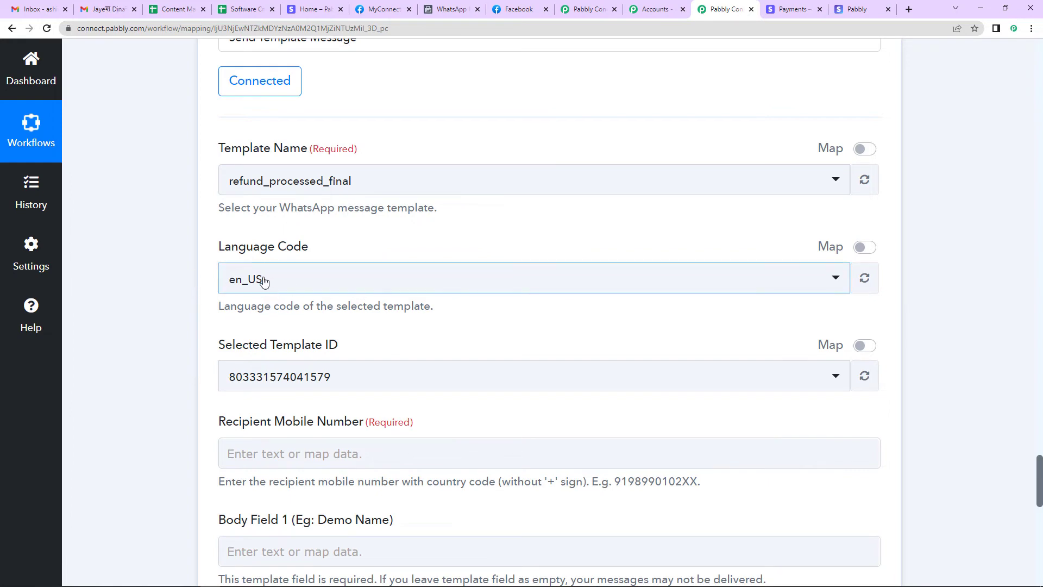
scroll(461, 336, down, 3)
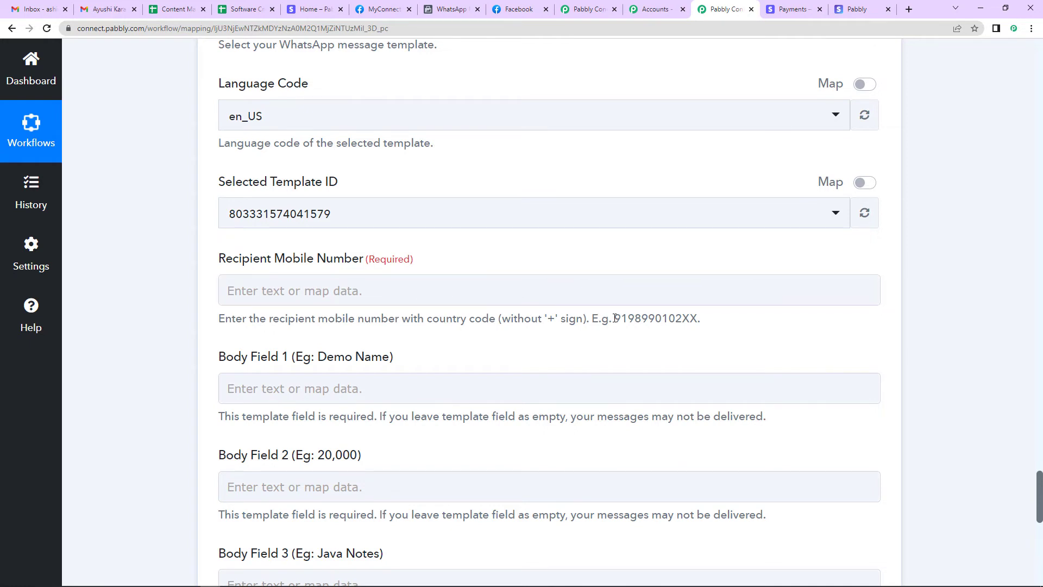
Insert a Text Formatter by Pabbly step using Split Text above the WhatsApp Cloud API step and connect it
drag(614, 320, 628, 321)
scroll(640, 344, up, 10)
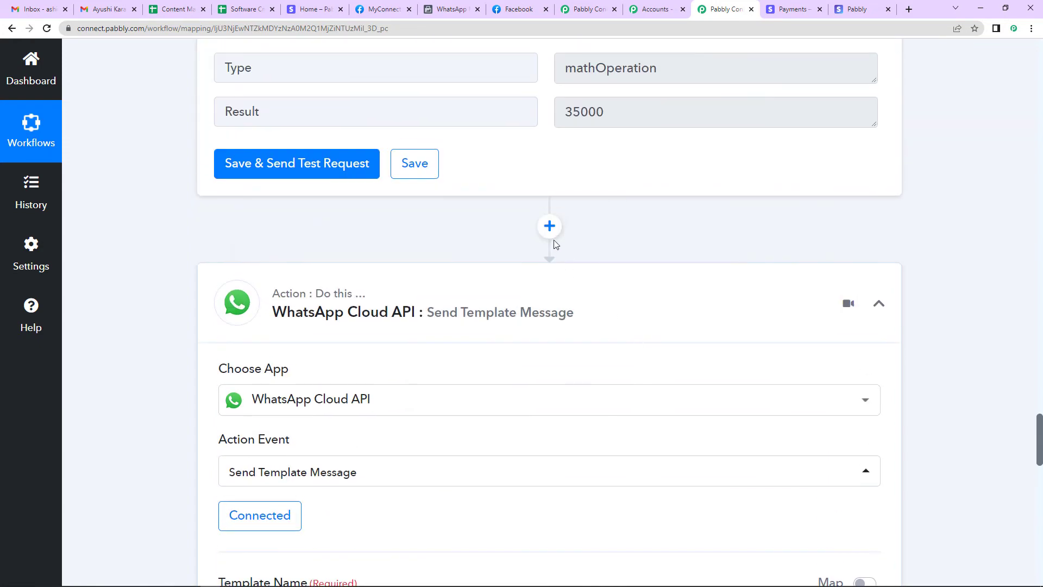
click(549, 226)
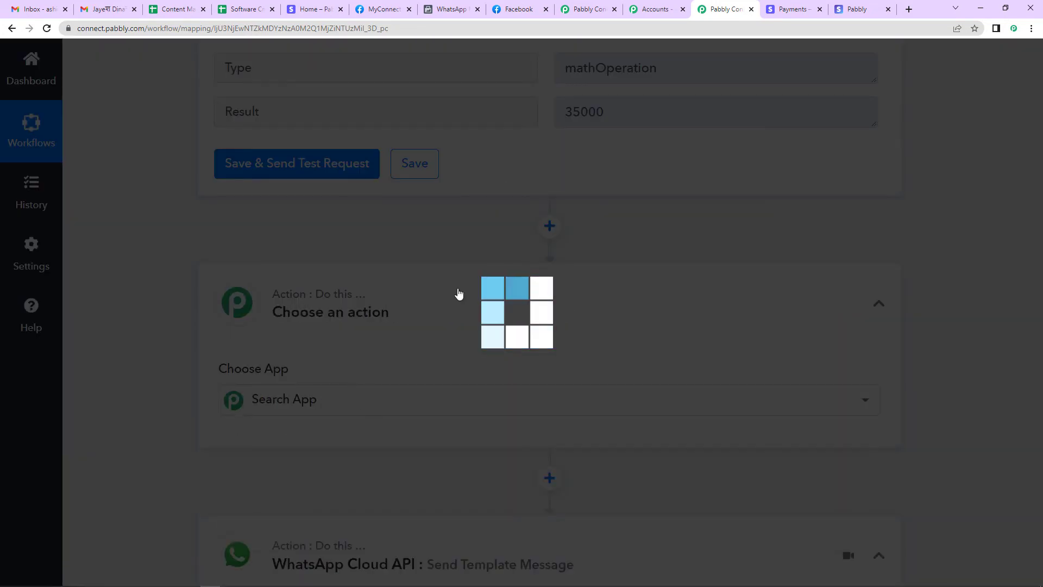
text(text)
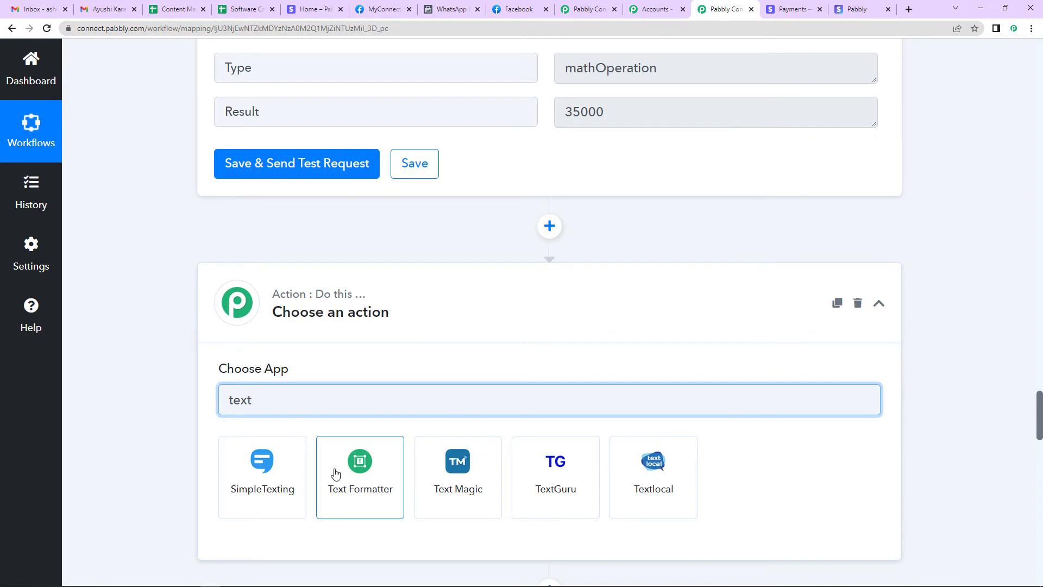
click(335, 474)
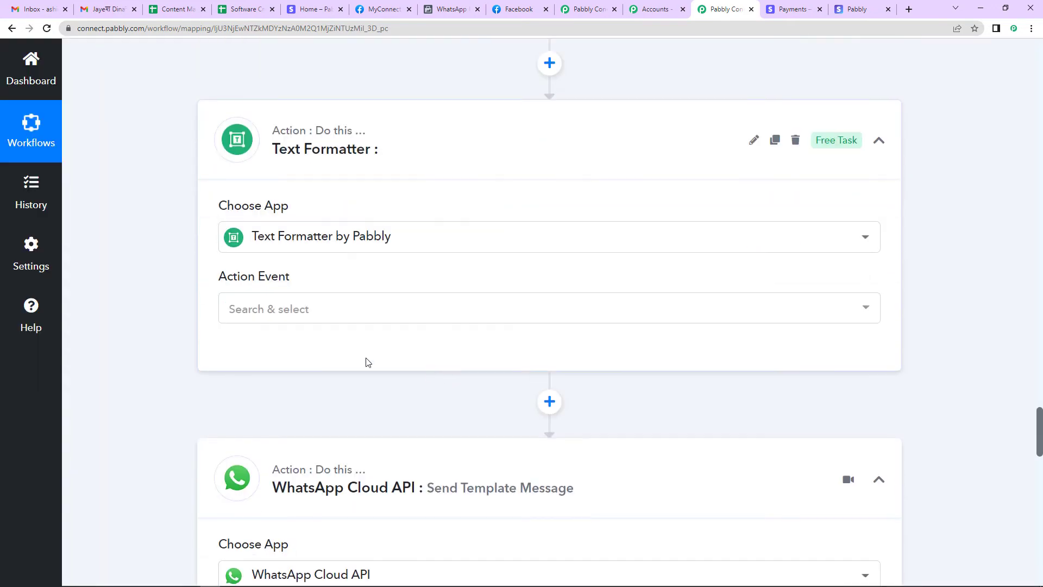
click(268, 311)
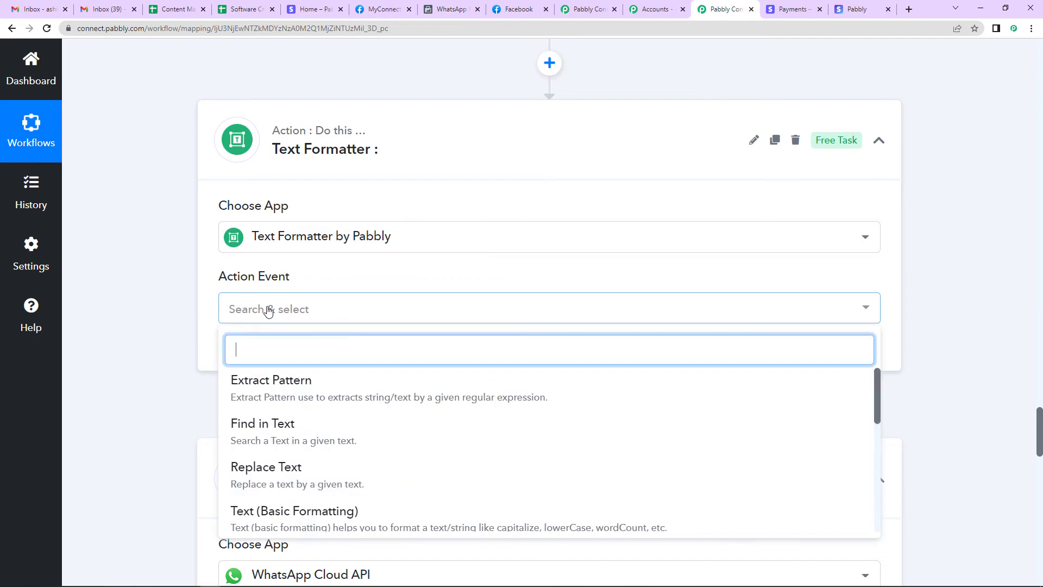
scroll(263, 461, down, 2)
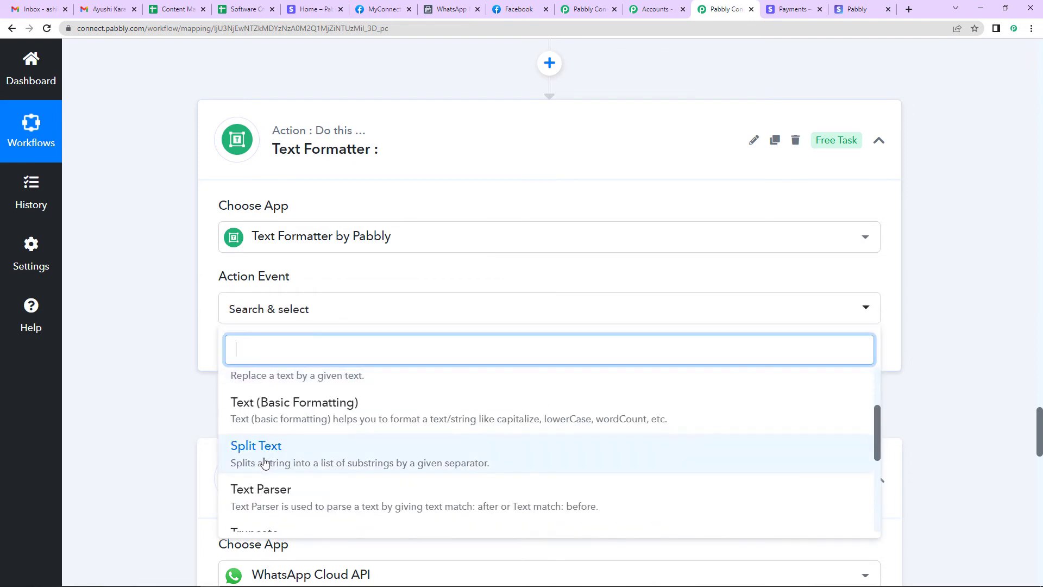
click(294, 460)
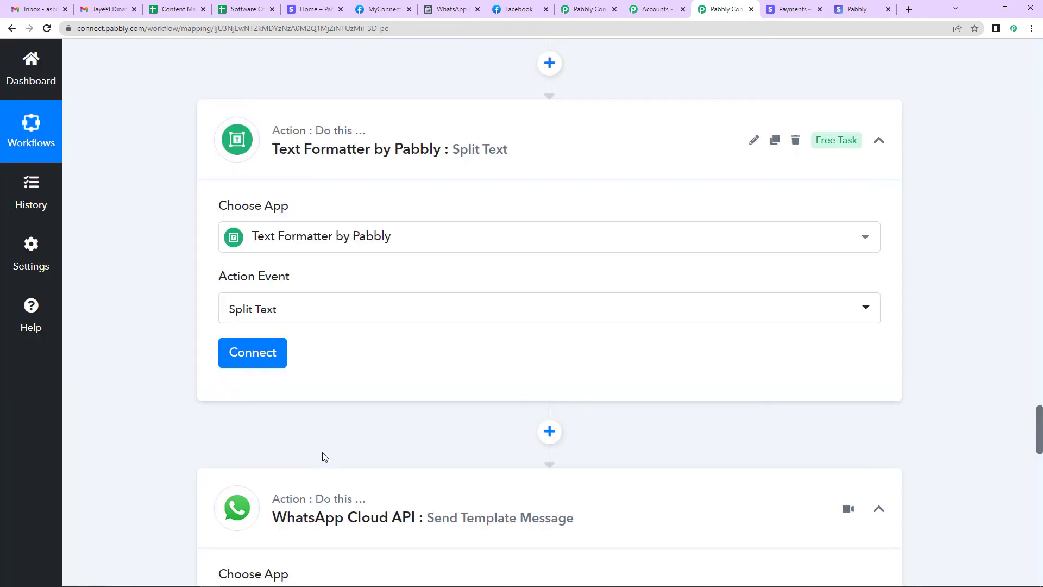
click(256, 354)
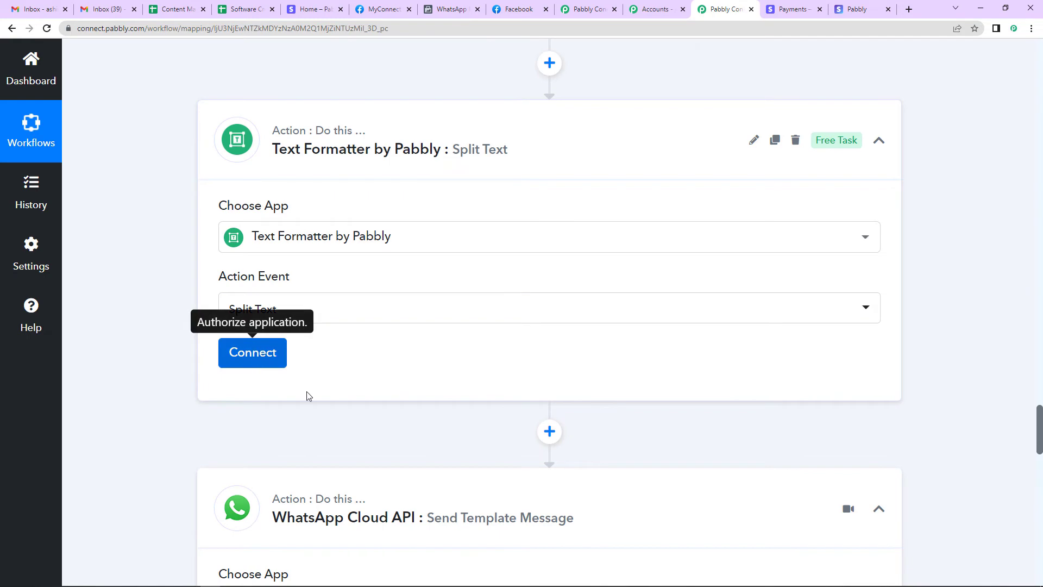
scroll(419, 375, down, 5)
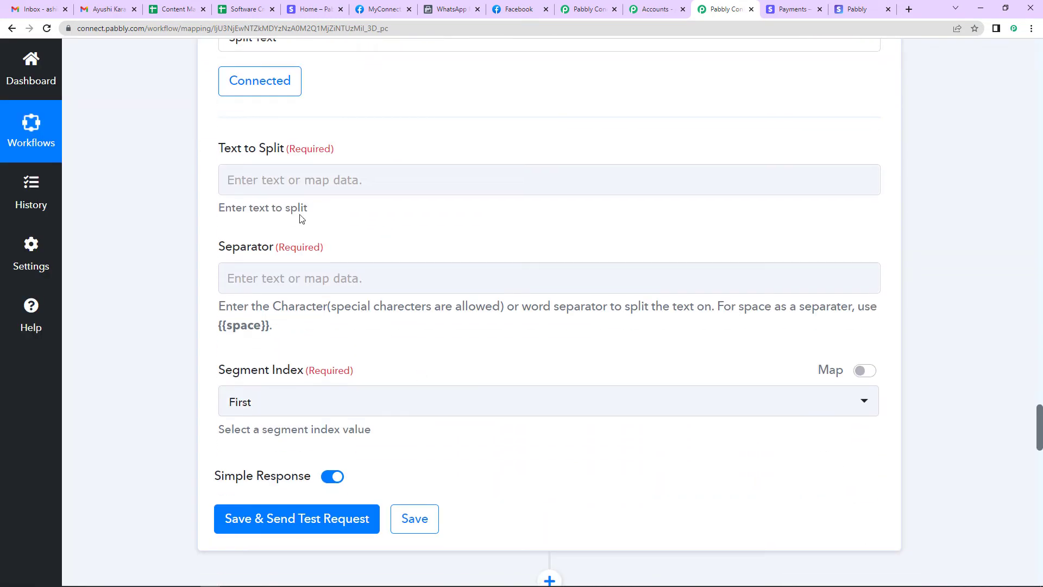
Map the Retrieve a Customer by Email phone number into Text to Split
click(270, 181)
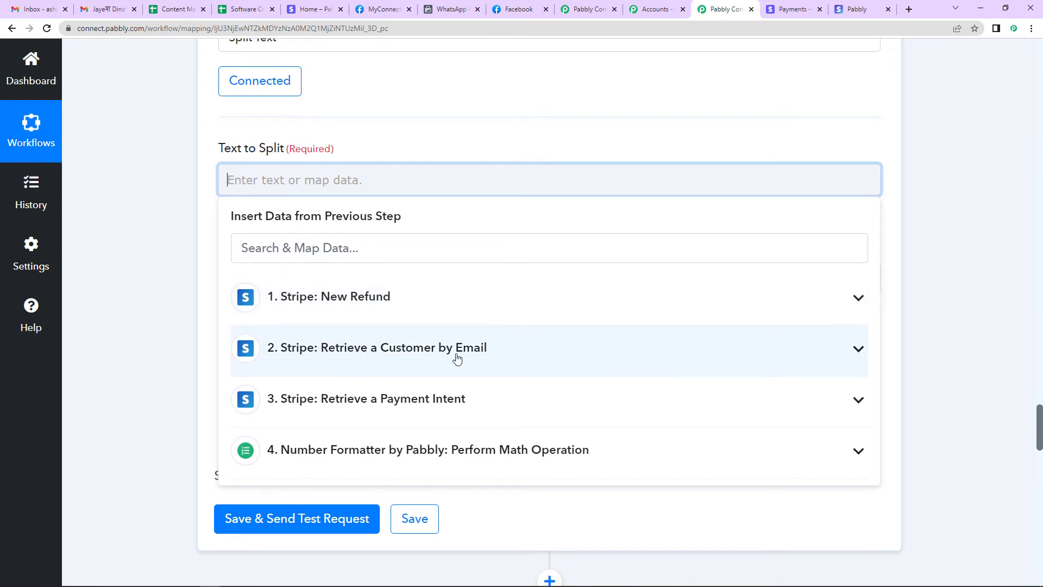
click(399, 358)
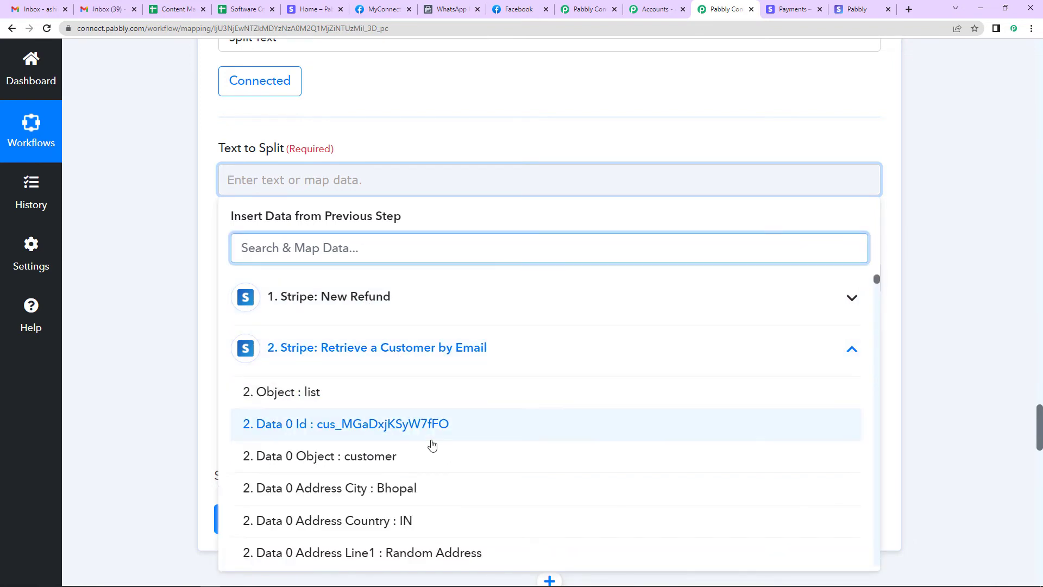
scroll(431, 443, down, 8)
scroll(432, 445, down, 6)
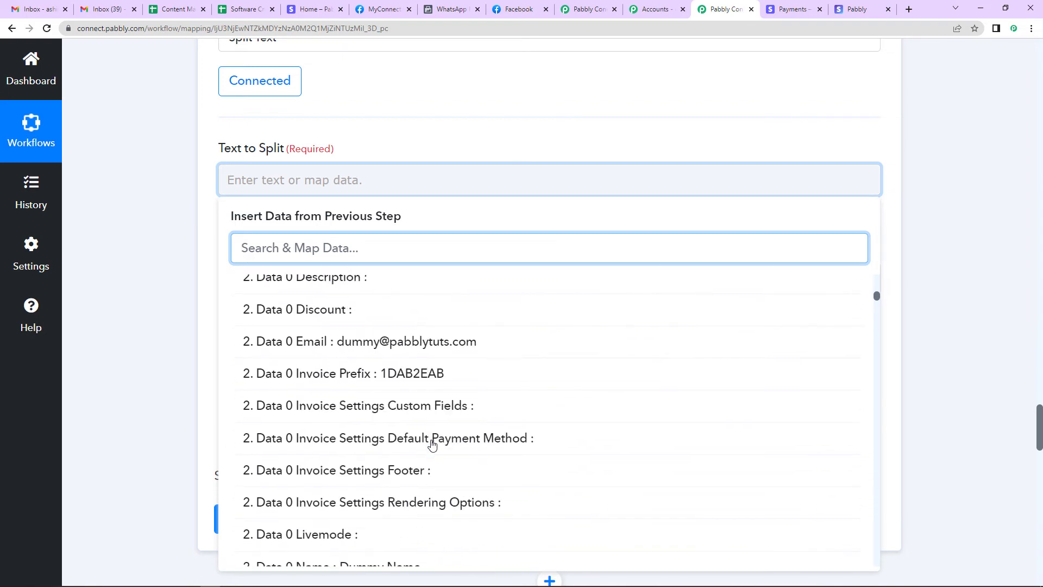
click(408, 470)
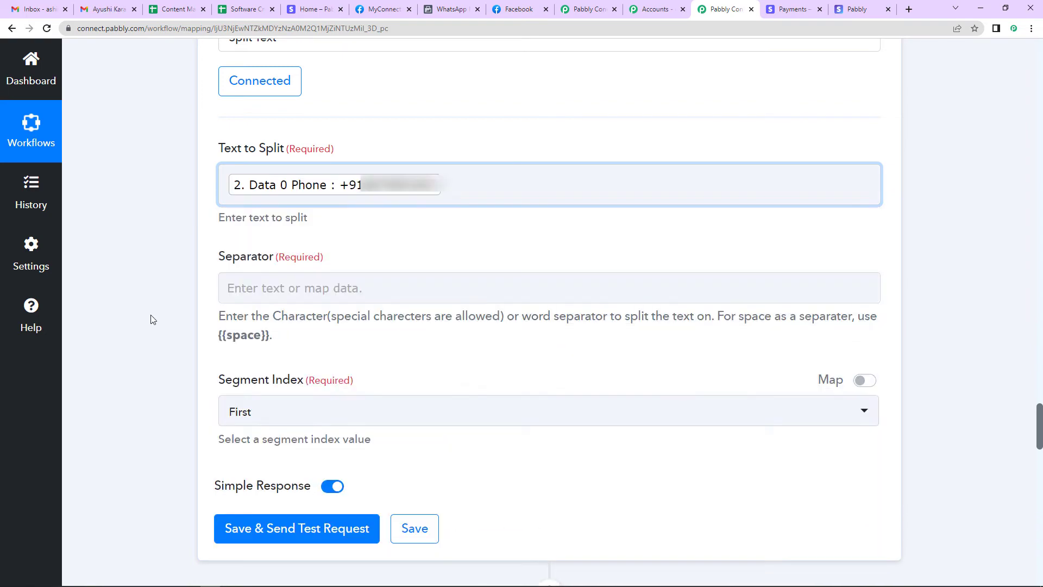
Set the separator to '+' and Segment Index to Second, then save and test the split
click(284, 285)
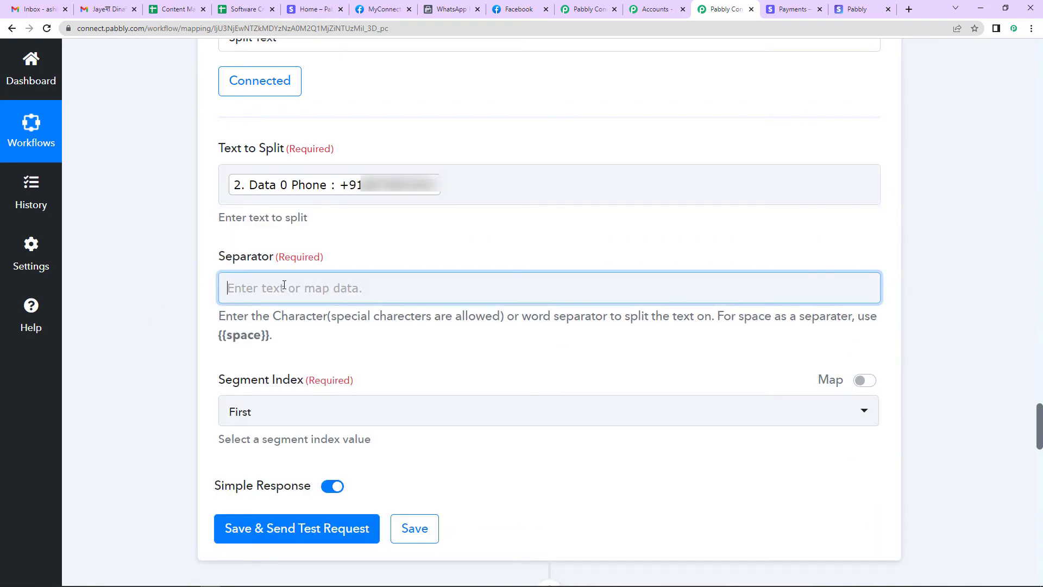
text(+)
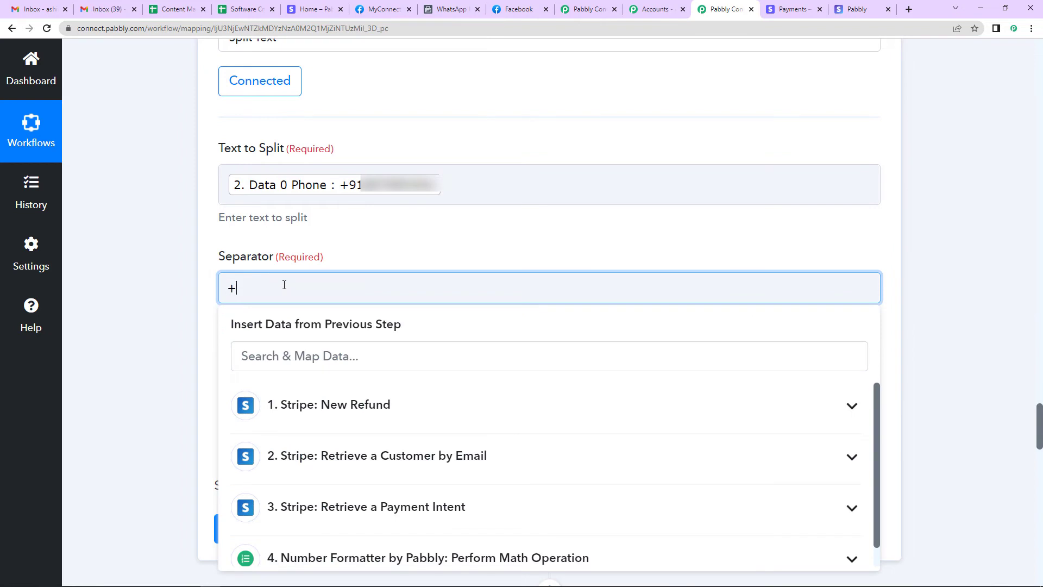
click(145, 295)
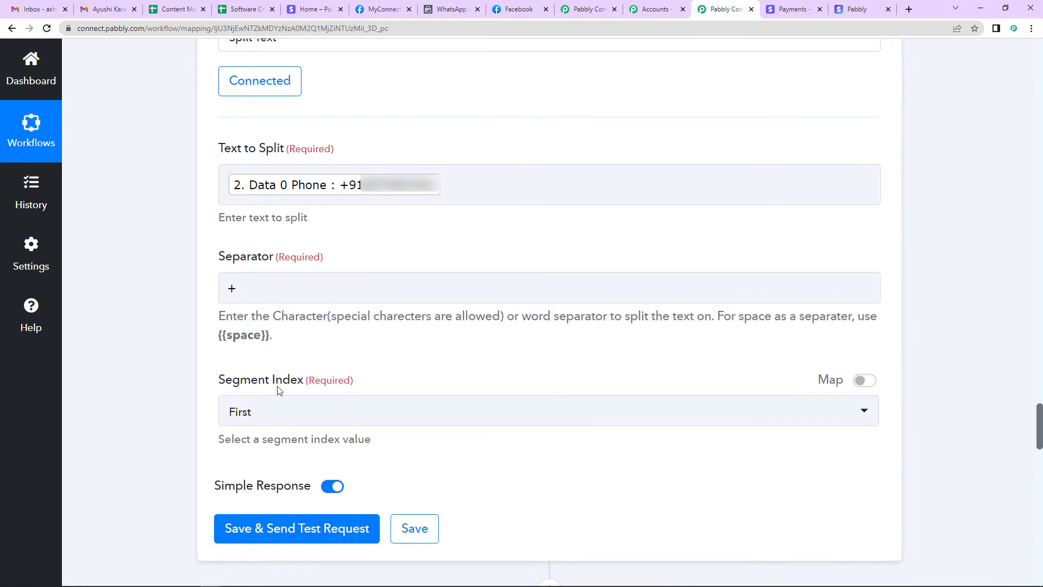
click(272, 413)
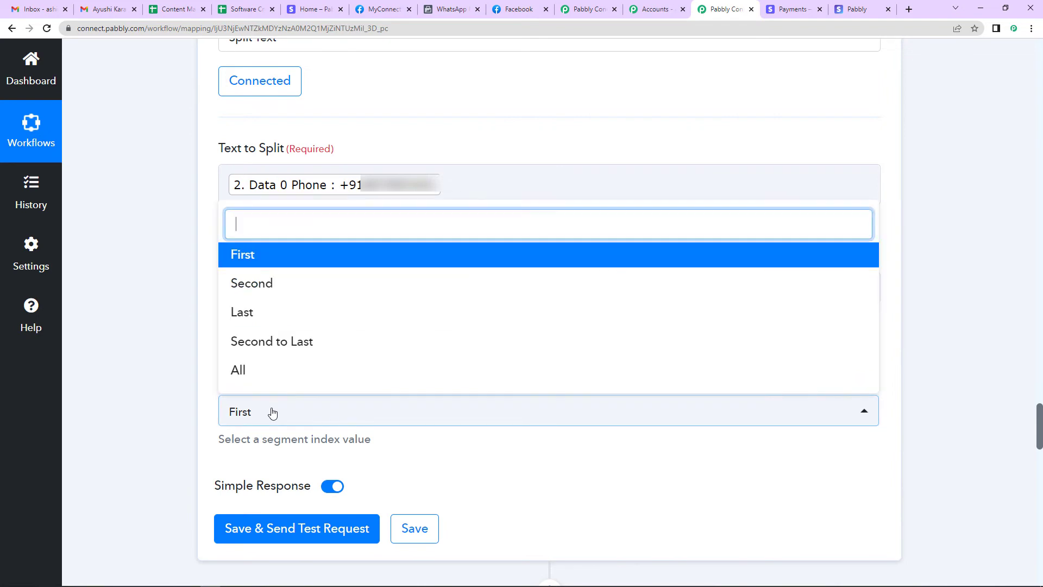
click(259, 285)
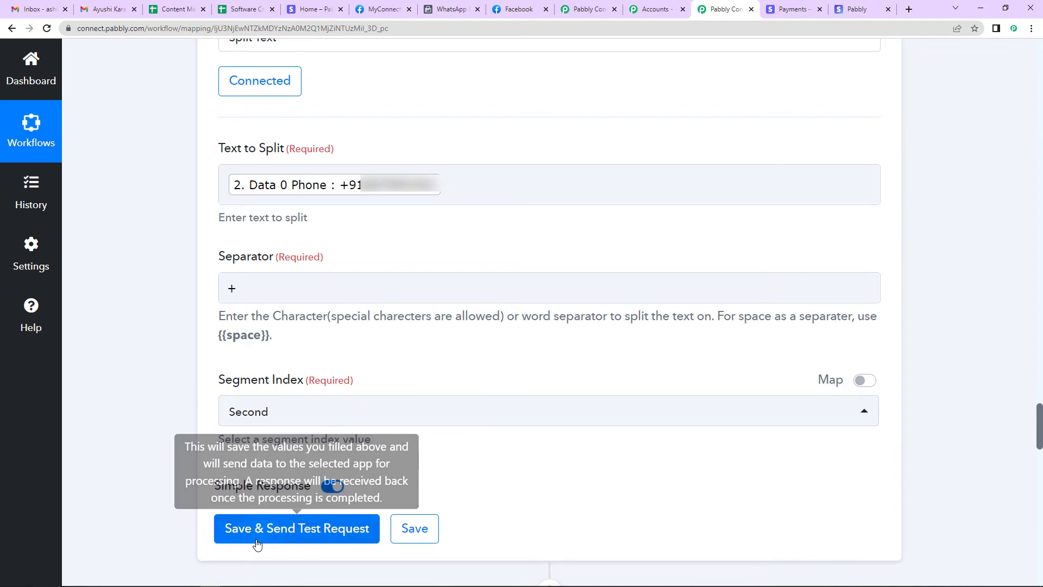
click(277, 531)
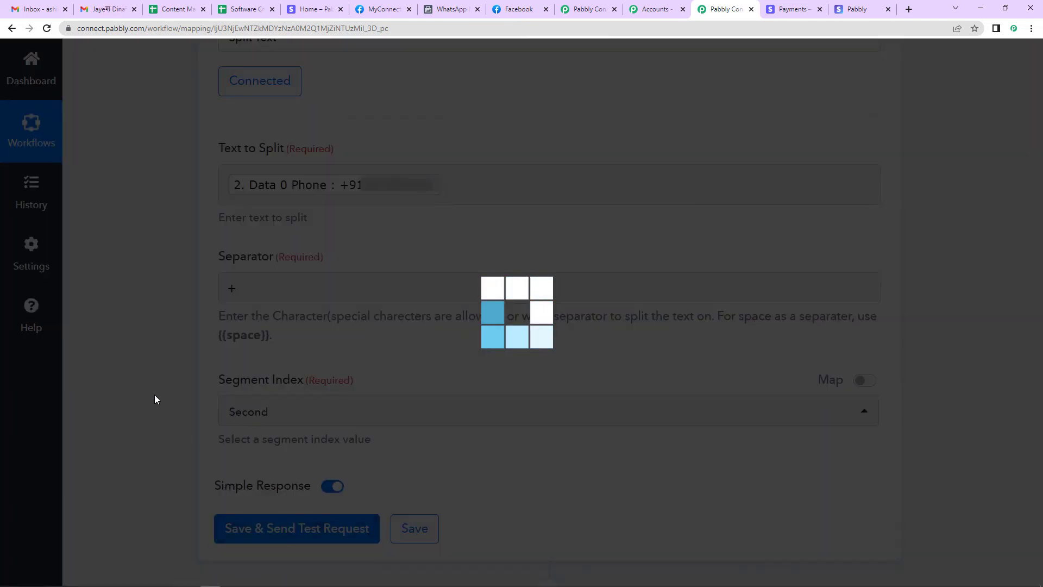
scroll(156, 399, down, 2)
scroll(156, 400, down, 1)
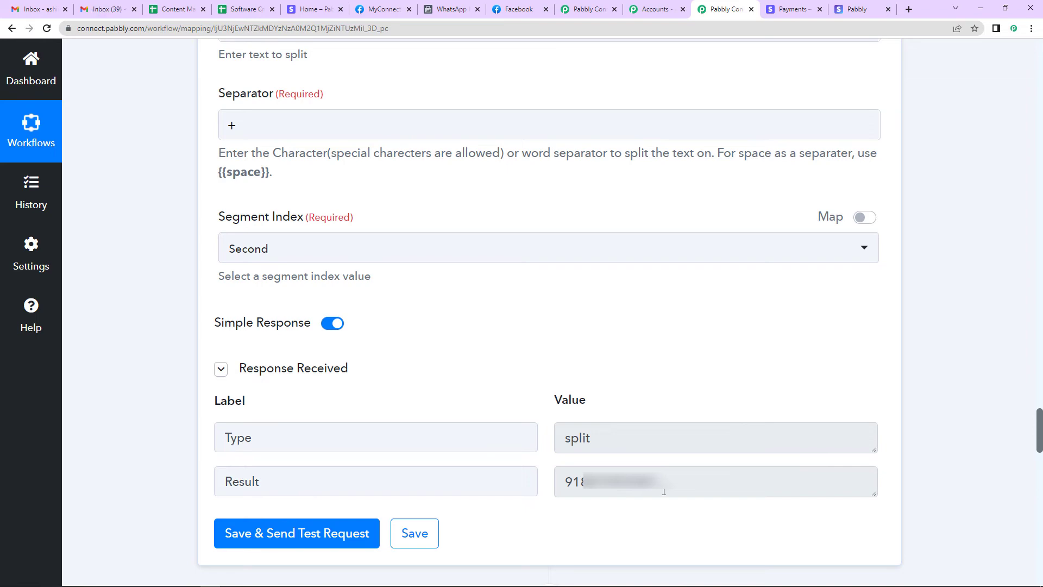
Re-save the WhatsApp step with its existing WhatsApp Cloud API #126 connection
scroll(940, 330, down, 10)
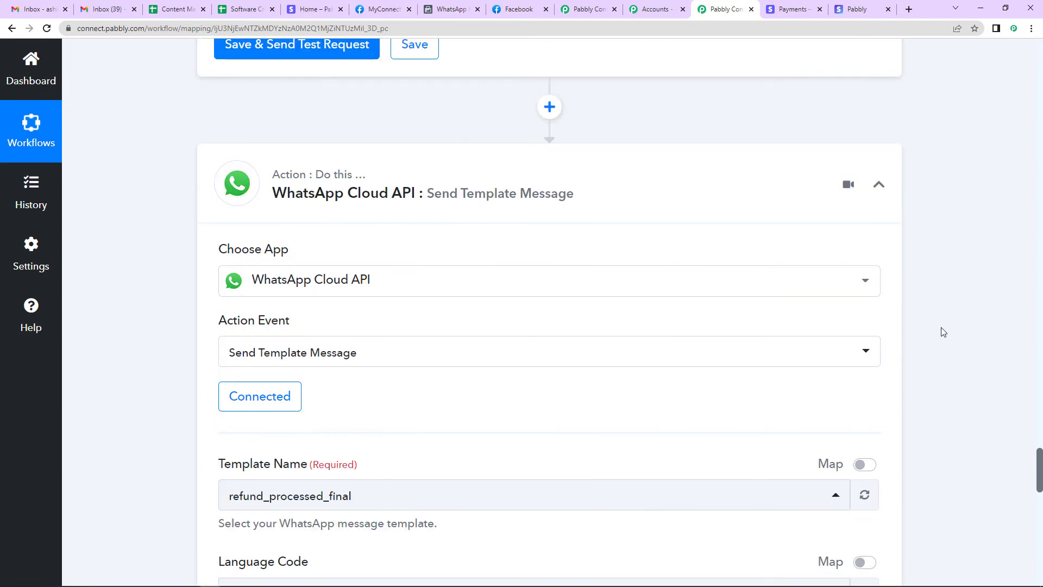
click(278, 288)
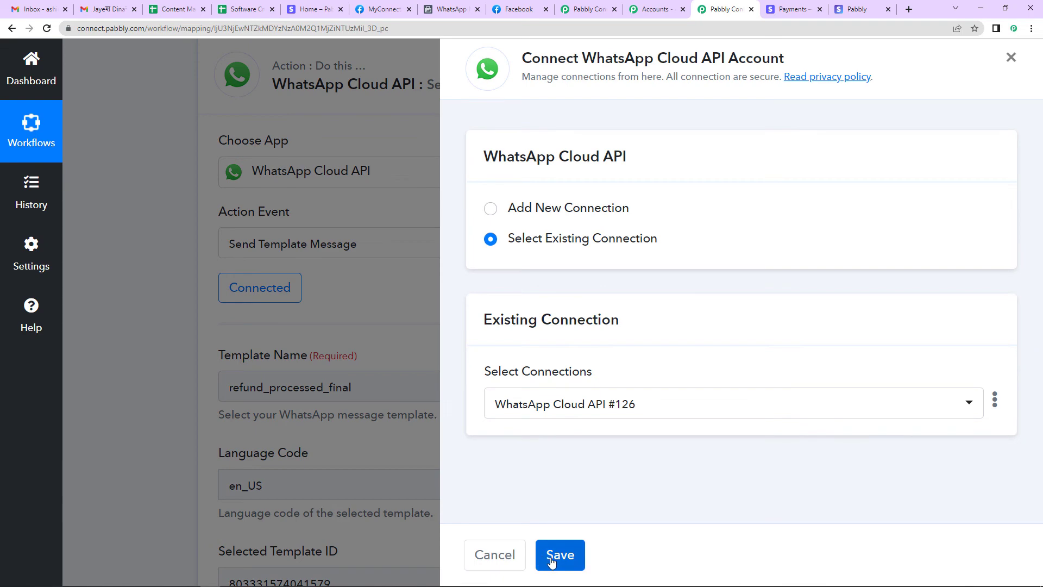
click(552, 563)
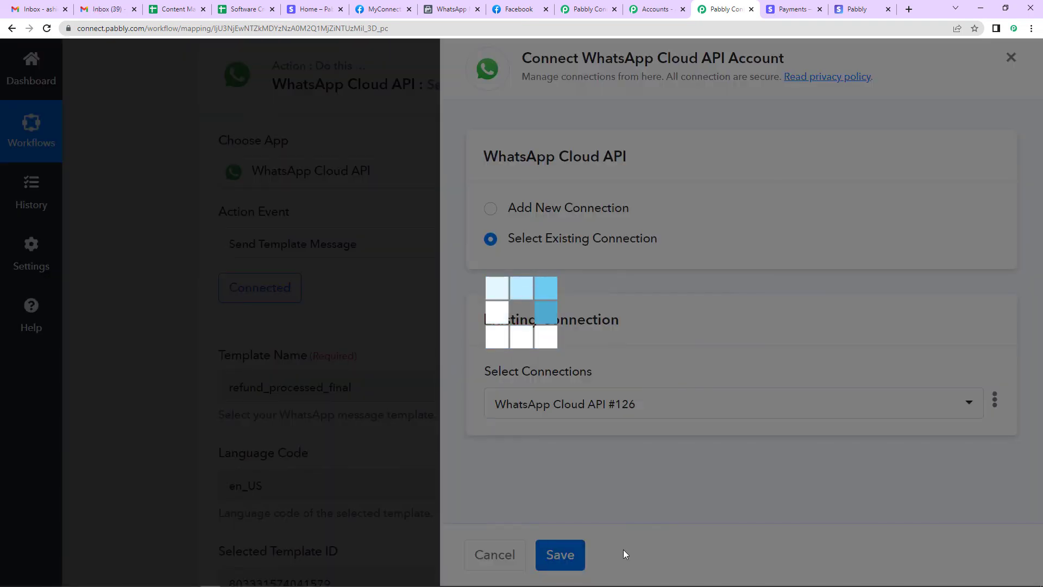
scroll(545, 414, down, 8)
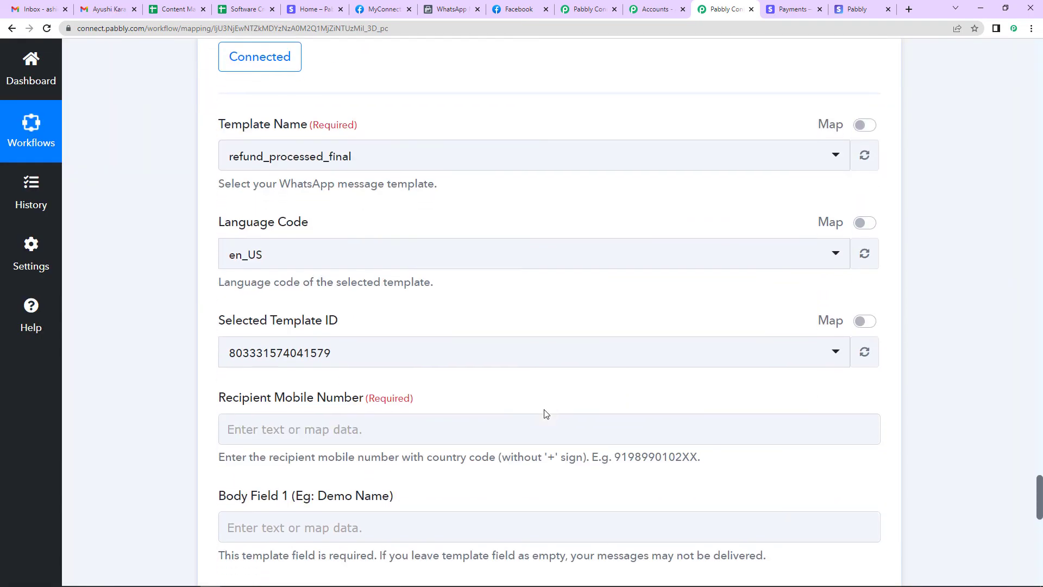
Map the Split Text result into the Recipient Mobile Number field
click(271, 223)
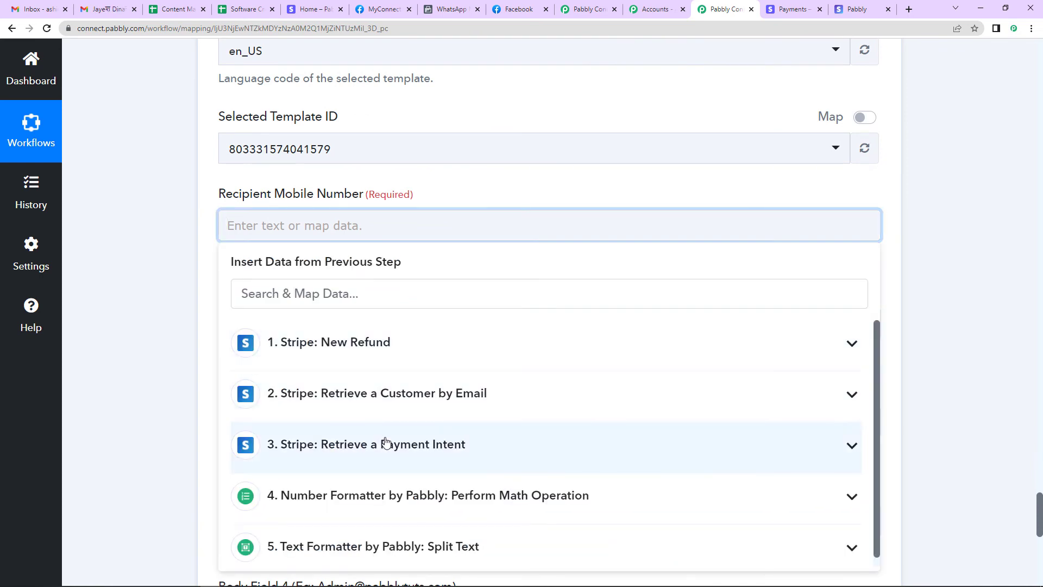
click(396, 534)
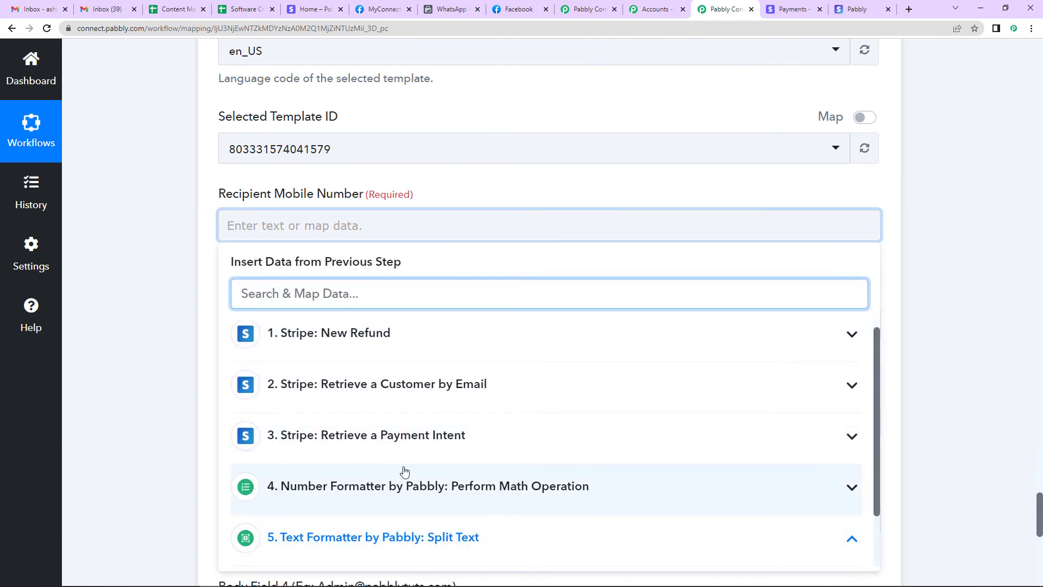
scroll(404, 471, down, 1)
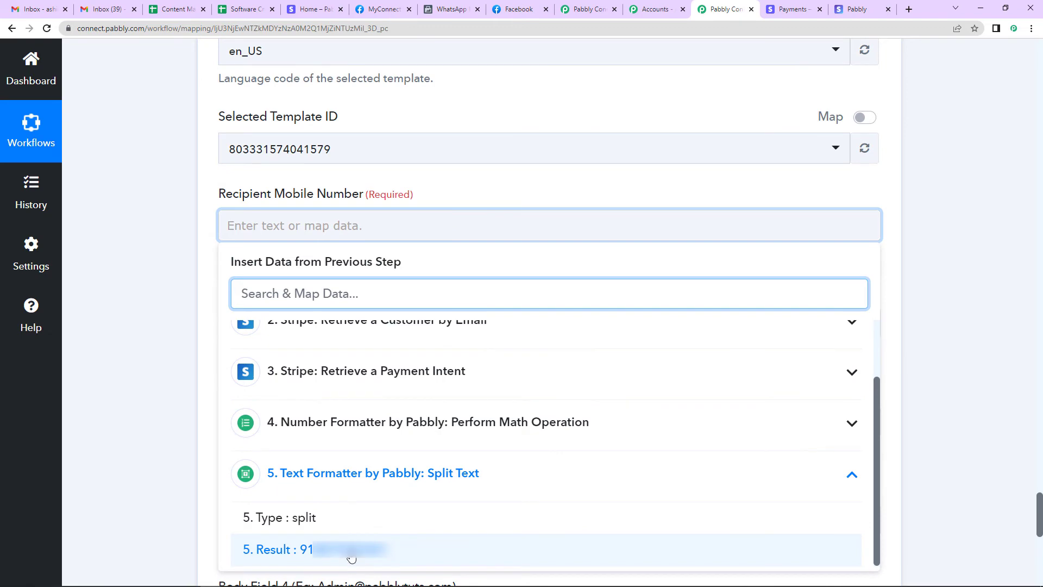
click(304, 549)
click(137, 341)
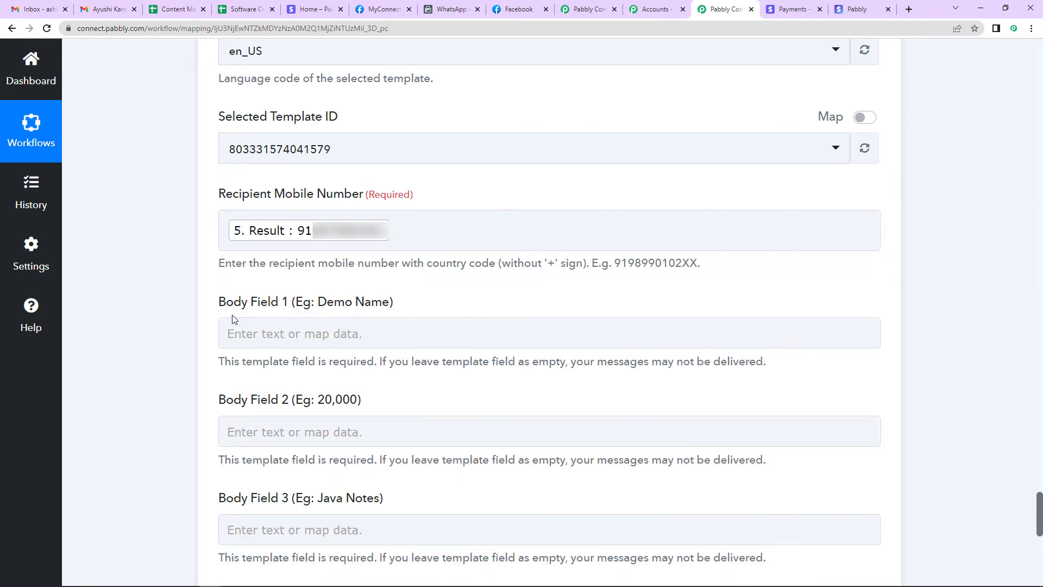
scroll(318, 388, down, 4)
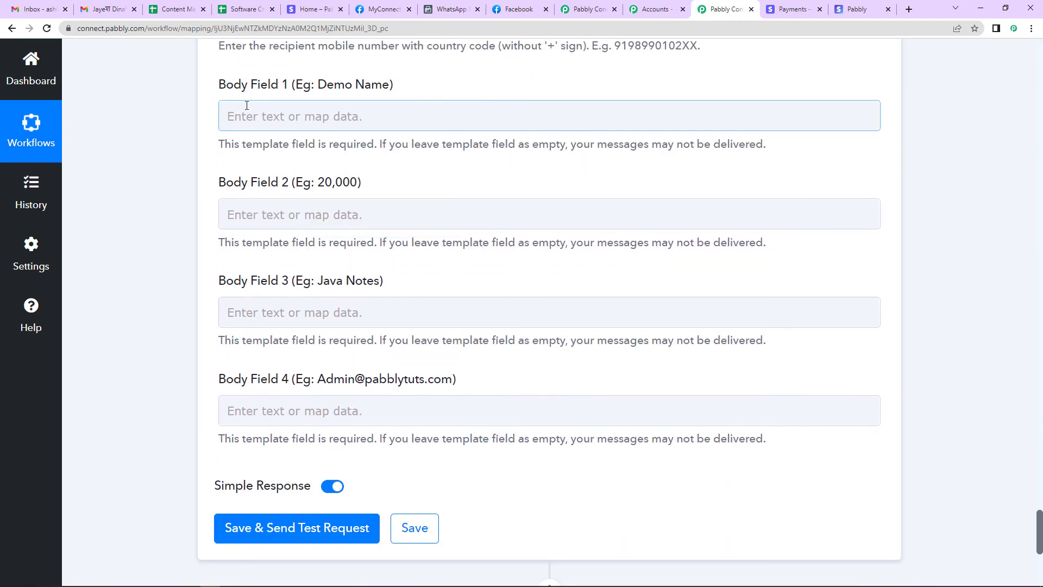
Map the Stripe refund's Billing Details Name into Body Field 1
click(316, 111)
click(282, 115)
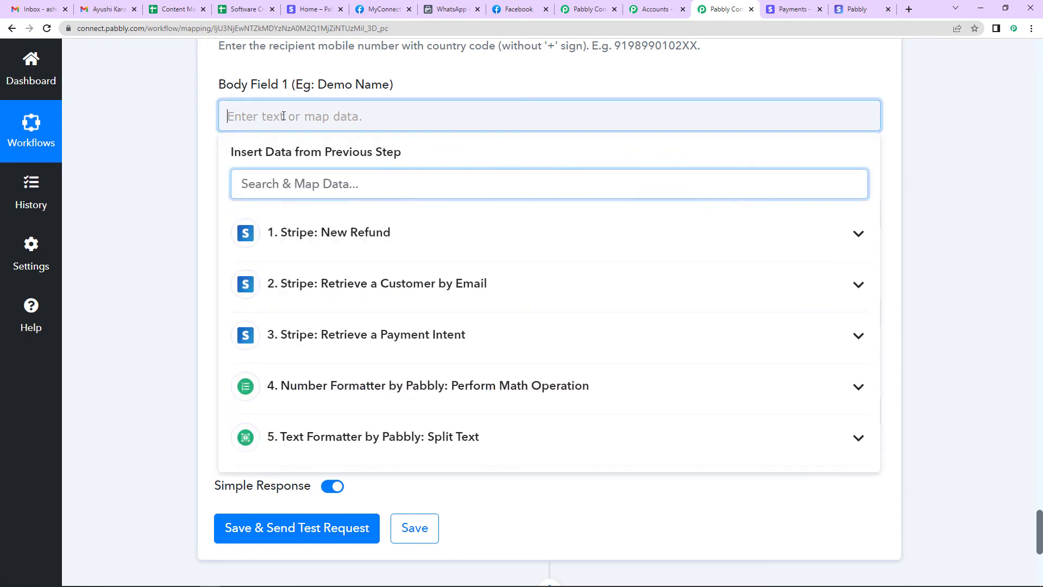
click(344, 231)
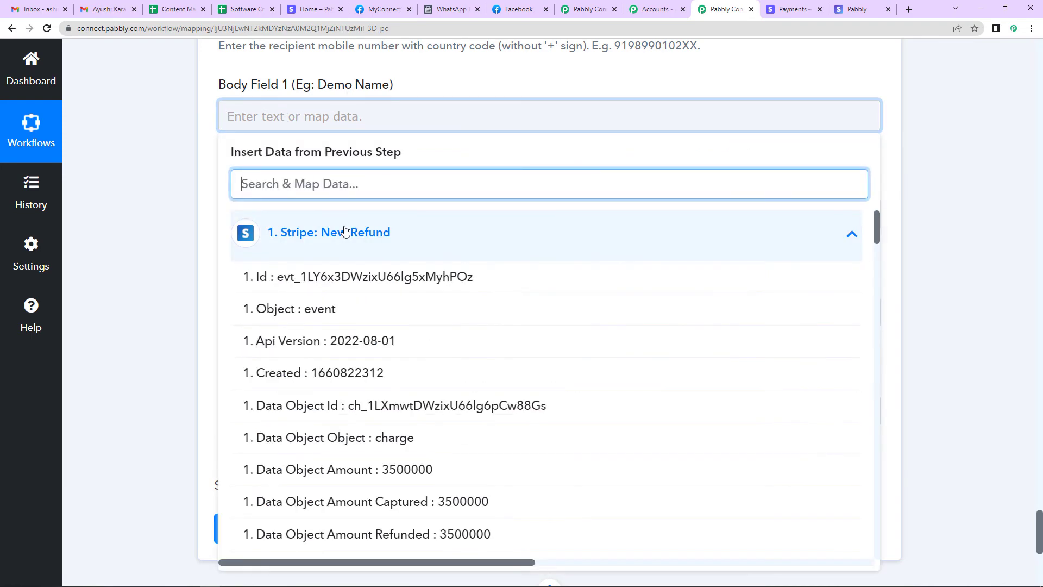
text(name)
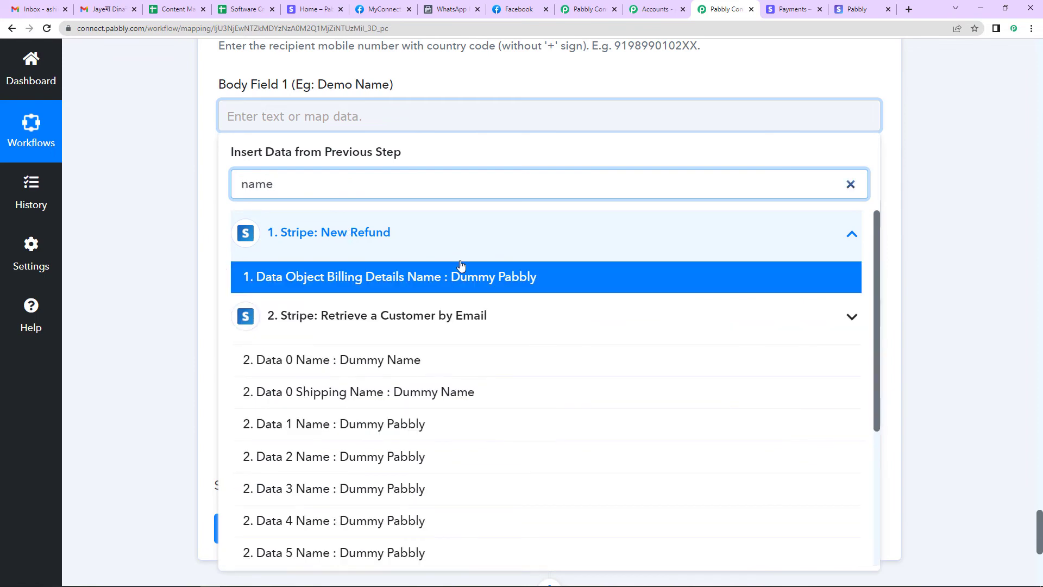
click(485, 277)
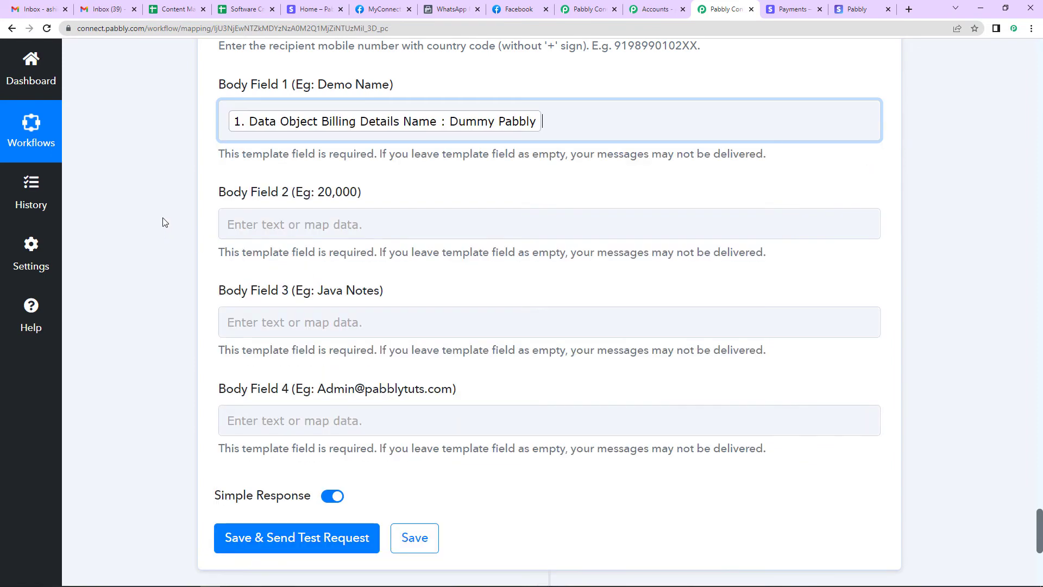
click(214, 235)
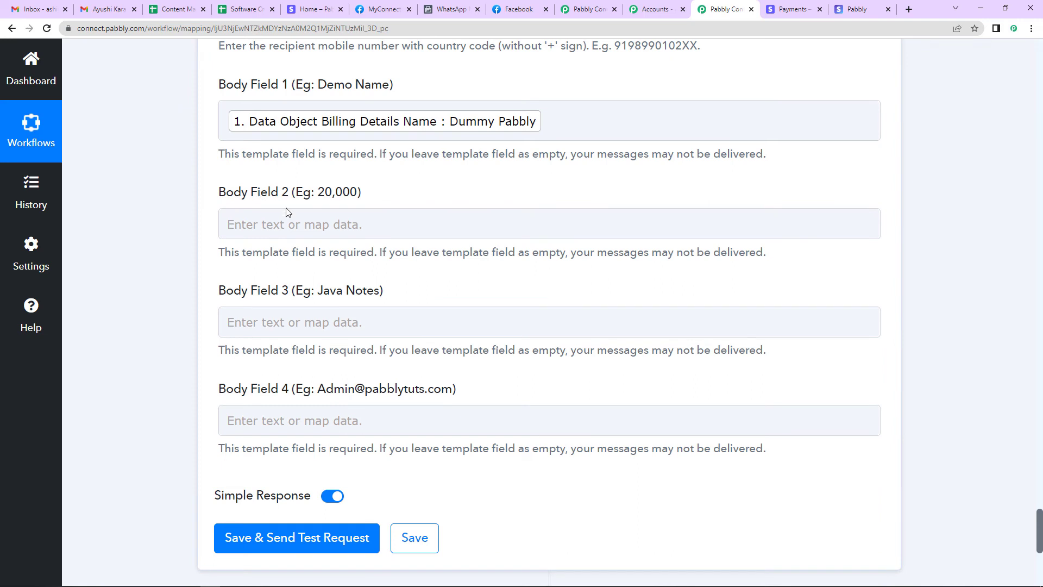
Map the Perform Math Operation result 35000 into Body Field 2
click(289, 227)
click(288, 228)
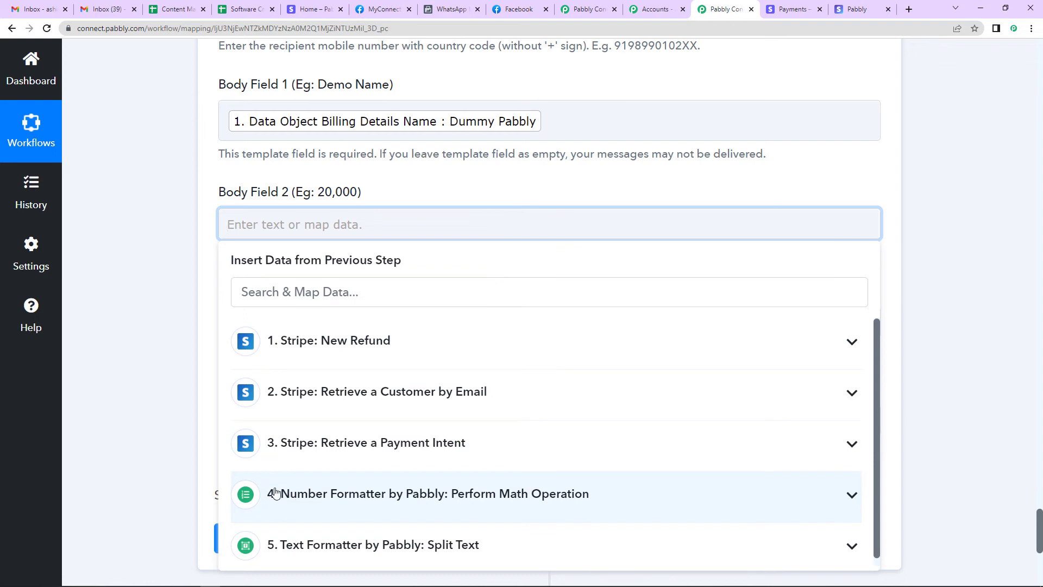
click(338, 497)
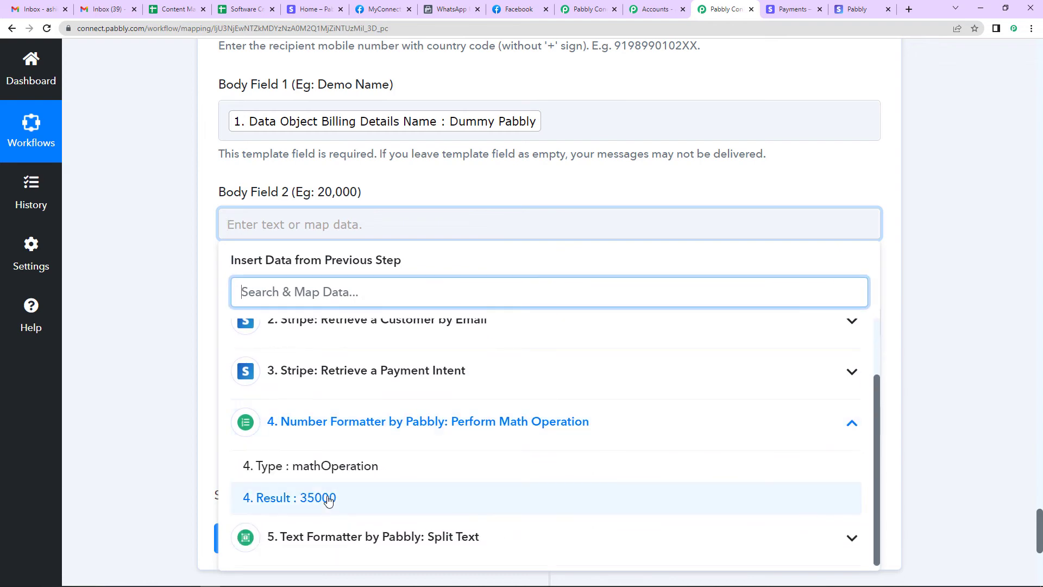
click(326, 497)
click(146, 351)
scroll(478, 331, down, 1)
scroll(478, 330, down, 1)
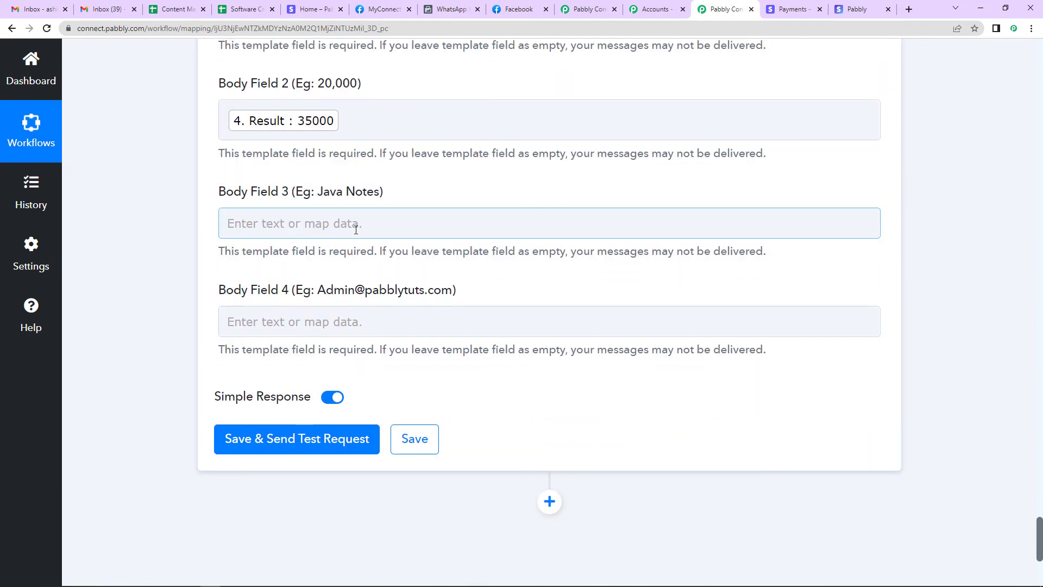
Map the Payment Intent's Pabbly Plus Plan description into Body Field 3
click(297, 223)
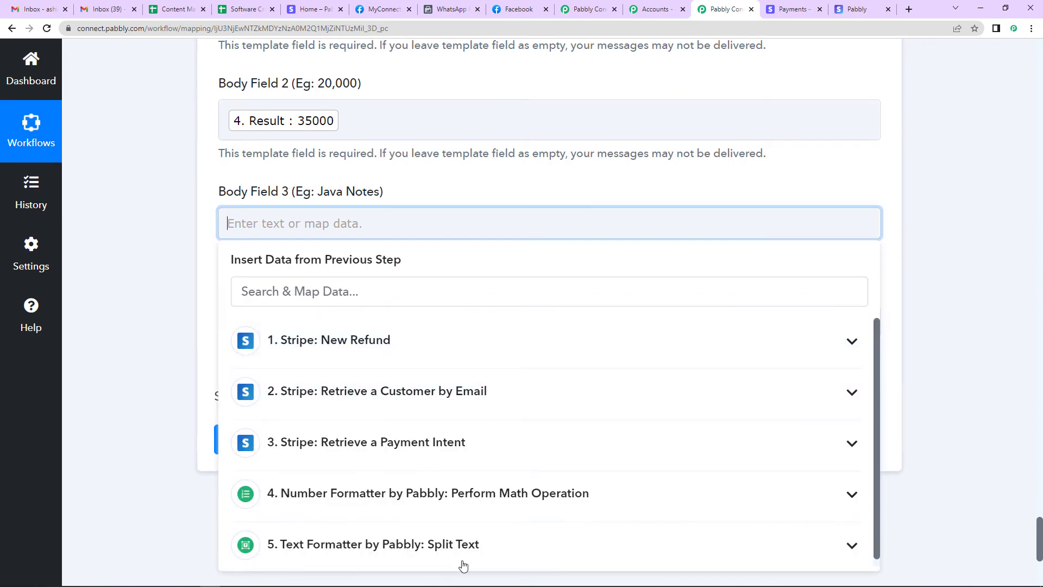
click(382, 450)
text(pabbly)
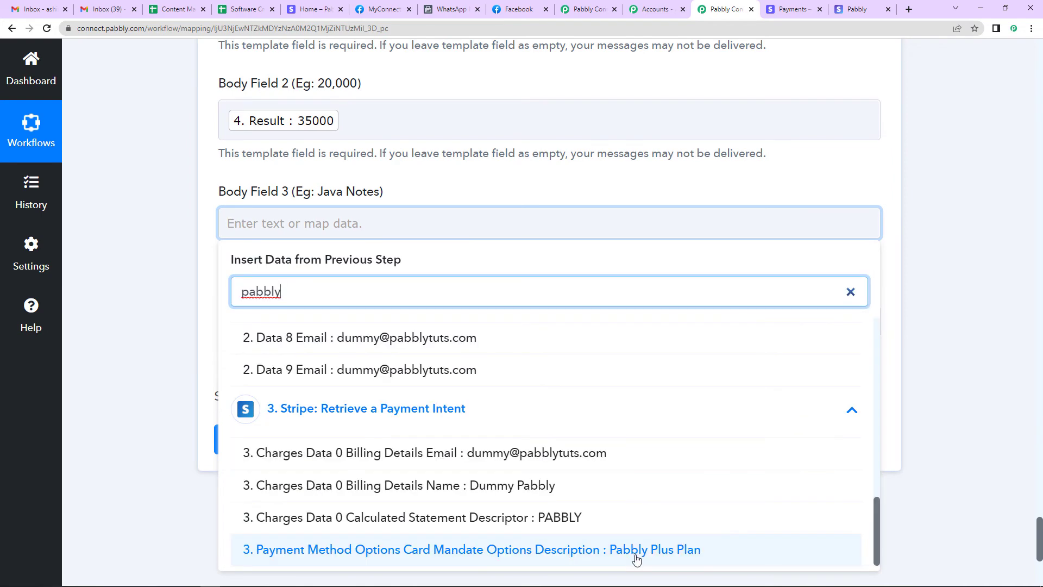
click(657, 550)
click(122, 377)
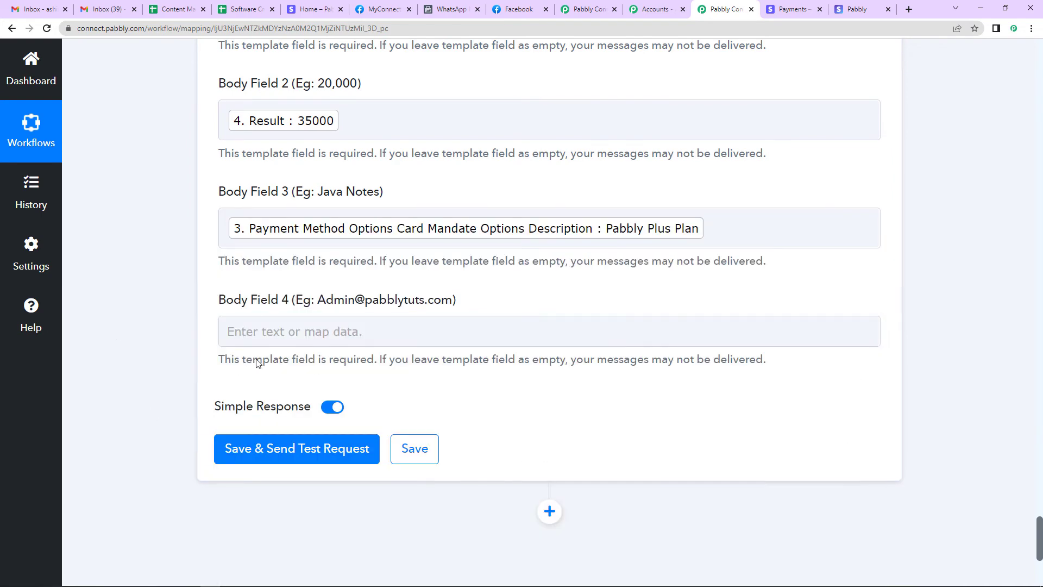
Enter the admin e-mail address into Body Field 4
click(253, 329)
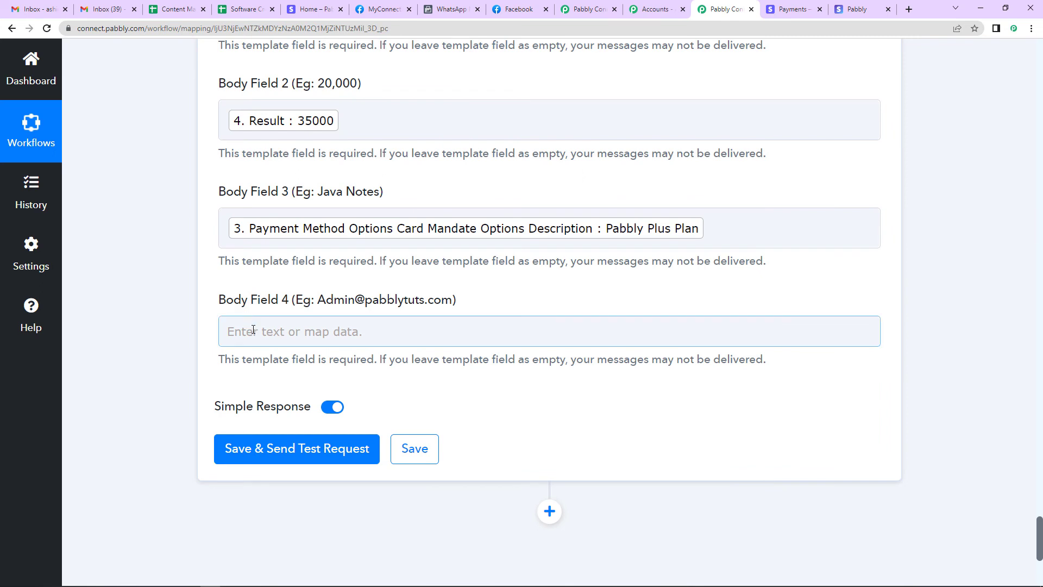
click(253, 329)
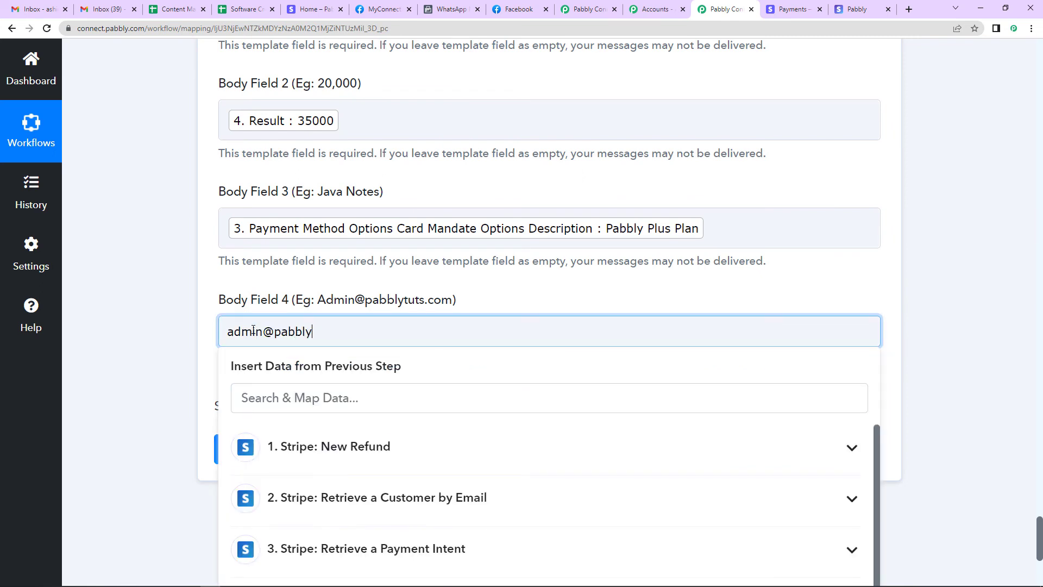
click(113, 375)
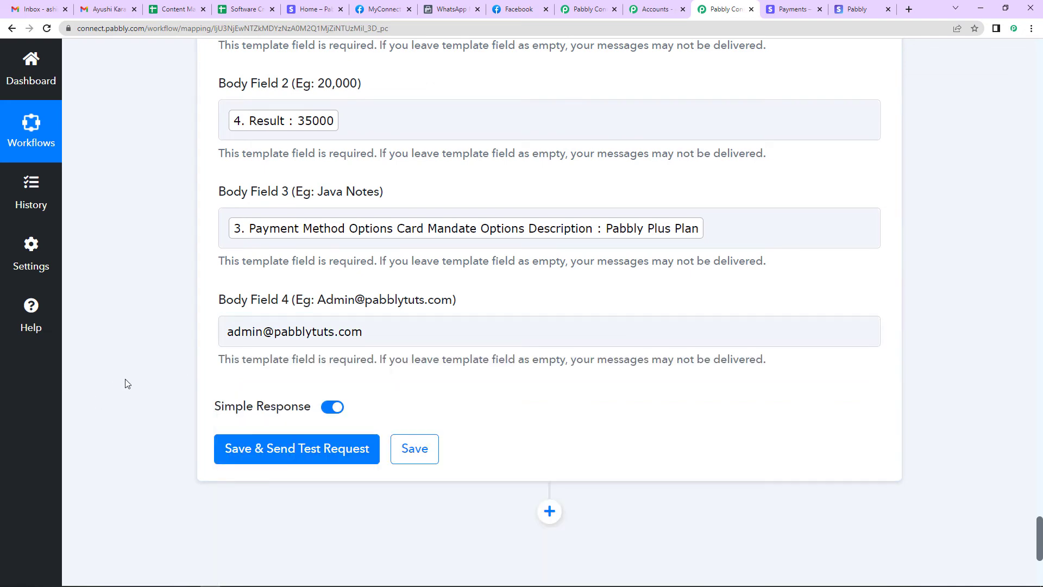
Save and test the WhatsApp step, checking the returned whatsapp message ID
click(329, 456)
scroll(596, 293, down, 3)
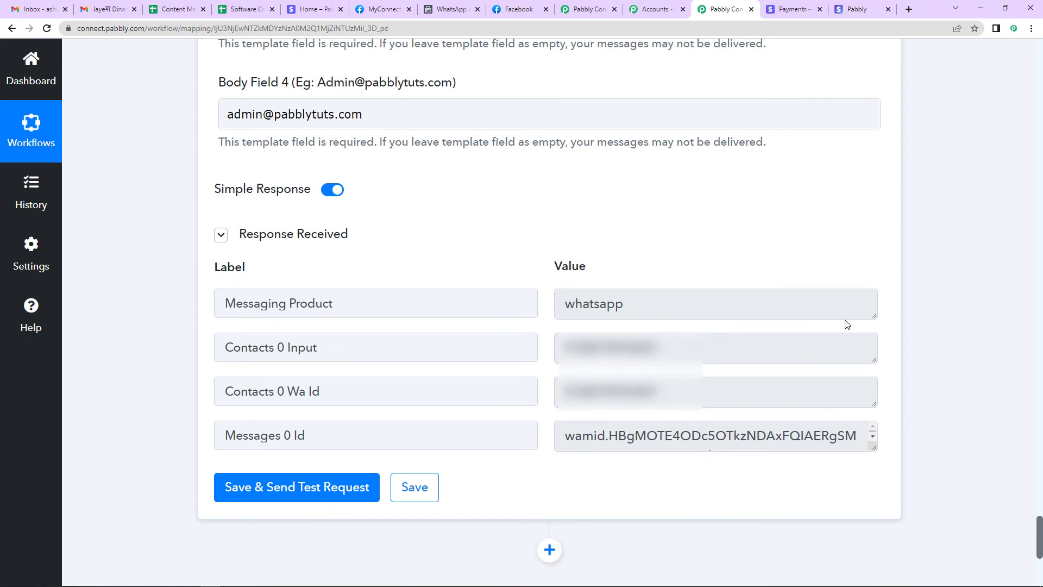
click(872, 450)
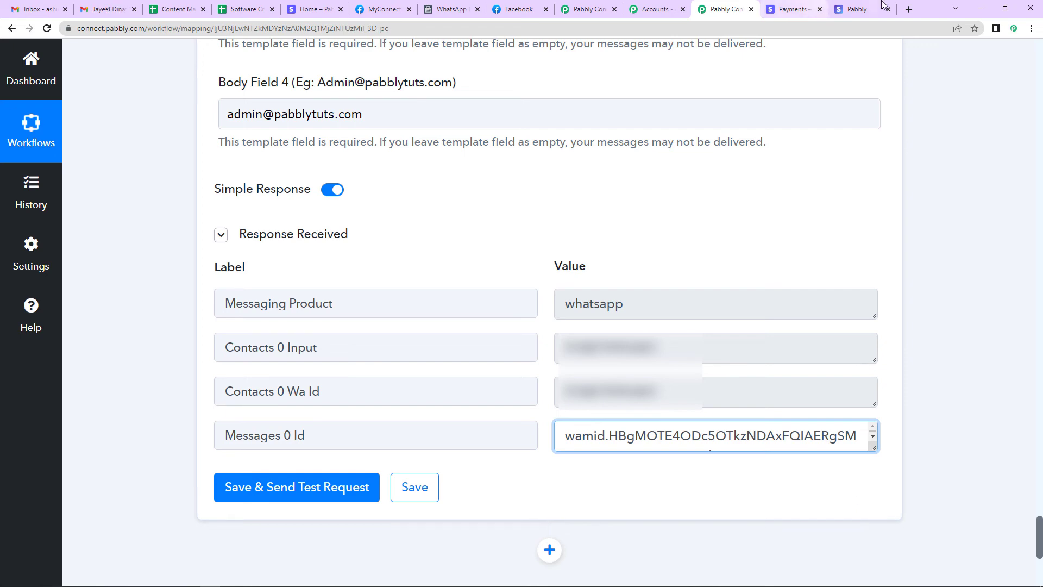
Refund the top ₹35,000.00 Stripe payment in full with reason Duplicate
click(803, 12)
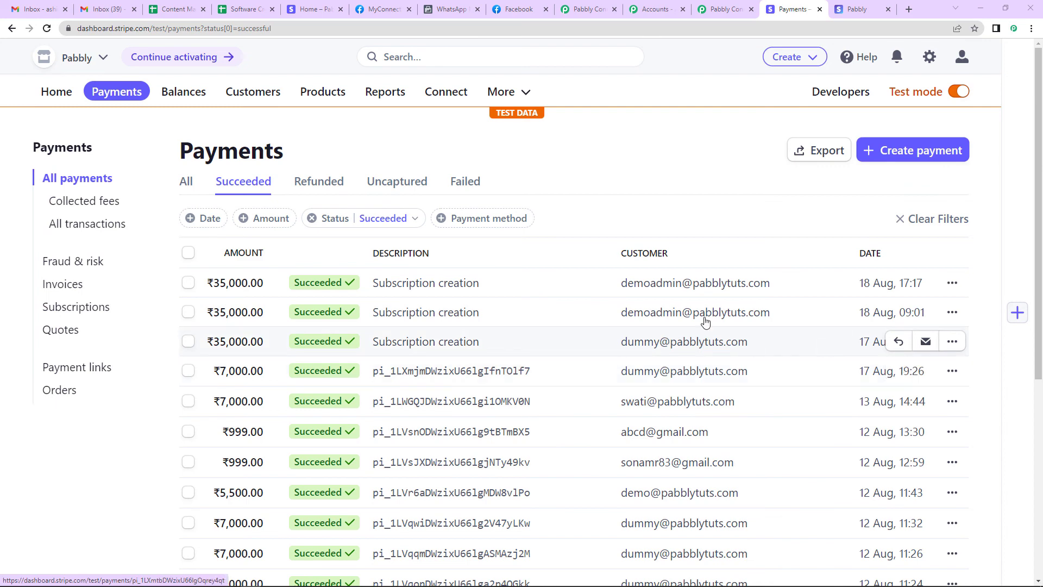
click(952, 283)
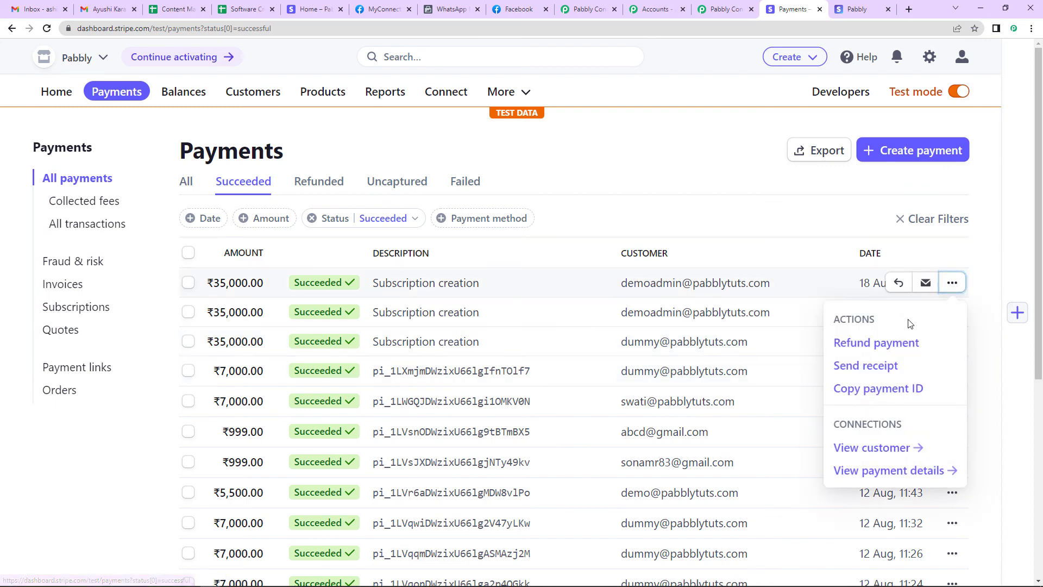
click(870, 345)
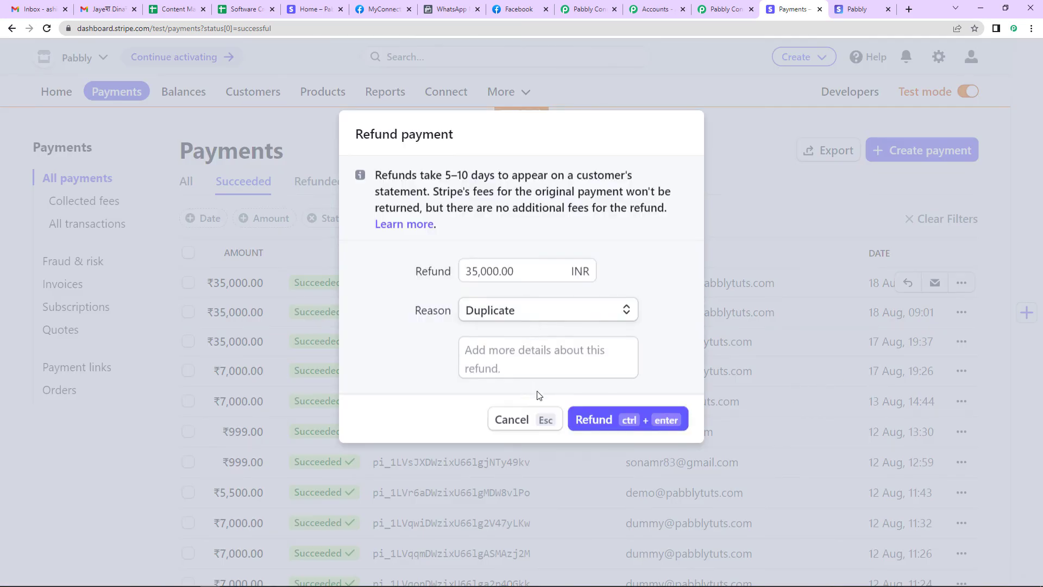
click(600, 420)
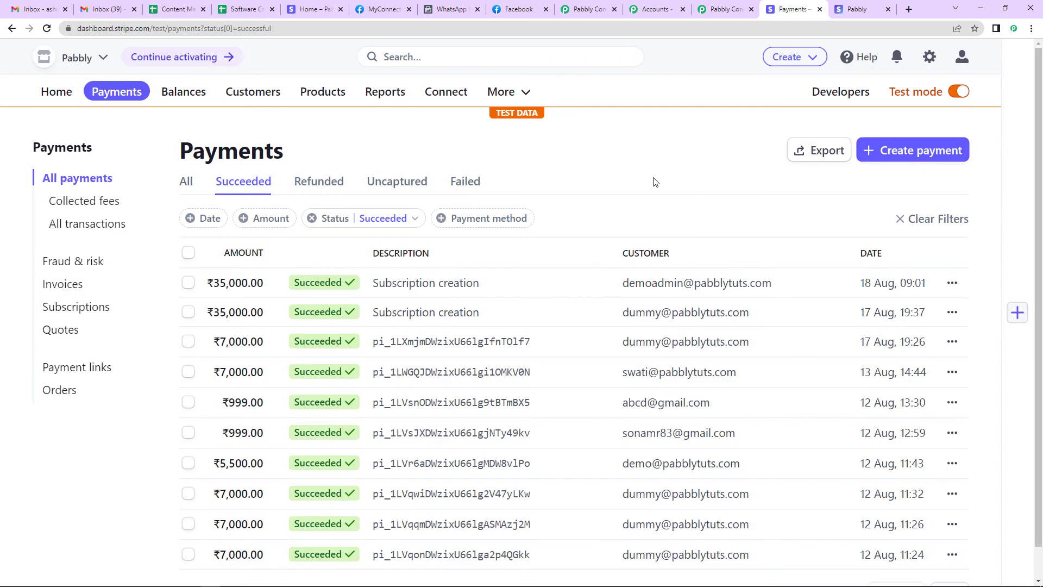